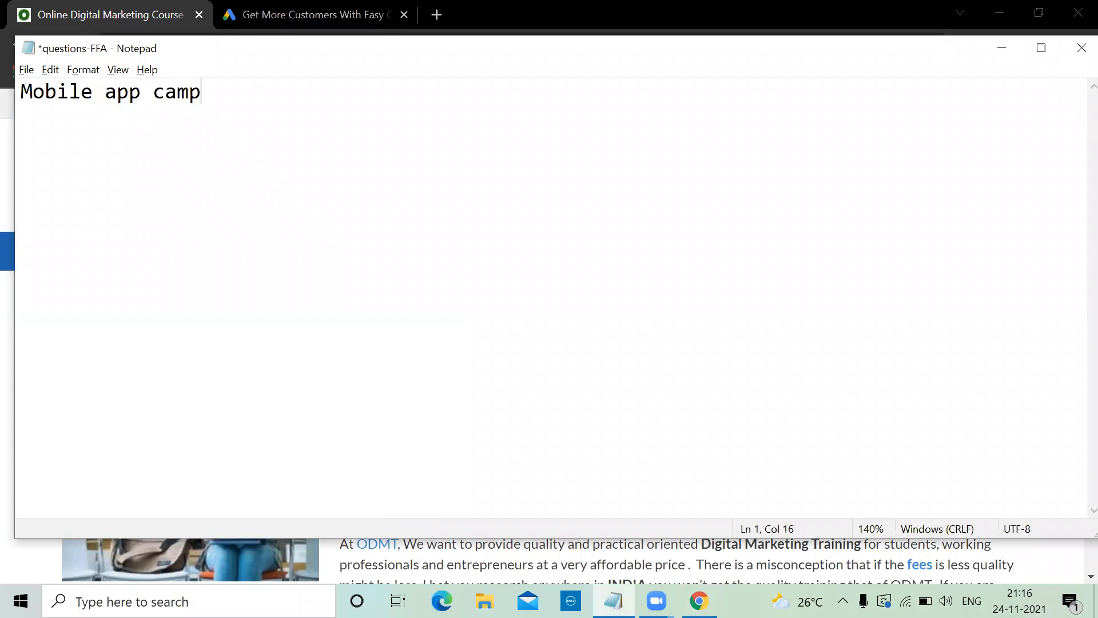
- Complete the note's heading as "Mobile app campaign :" and list Android and IOS on separate lines below it
type(":")
key("Return")
key("Return")
type("Android")
key("Return")
type("IOS")
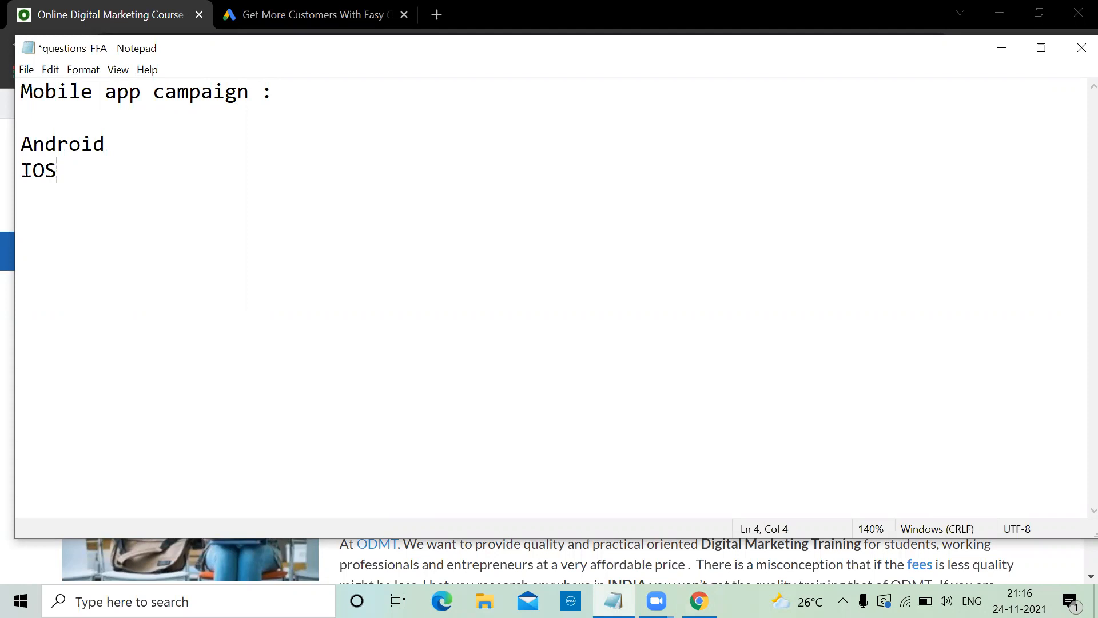
key("Return")
key("Return")
- Put the notes away, switch to the Google Ads page in Chrome and load google.com/ads
left_click(1008, 54)
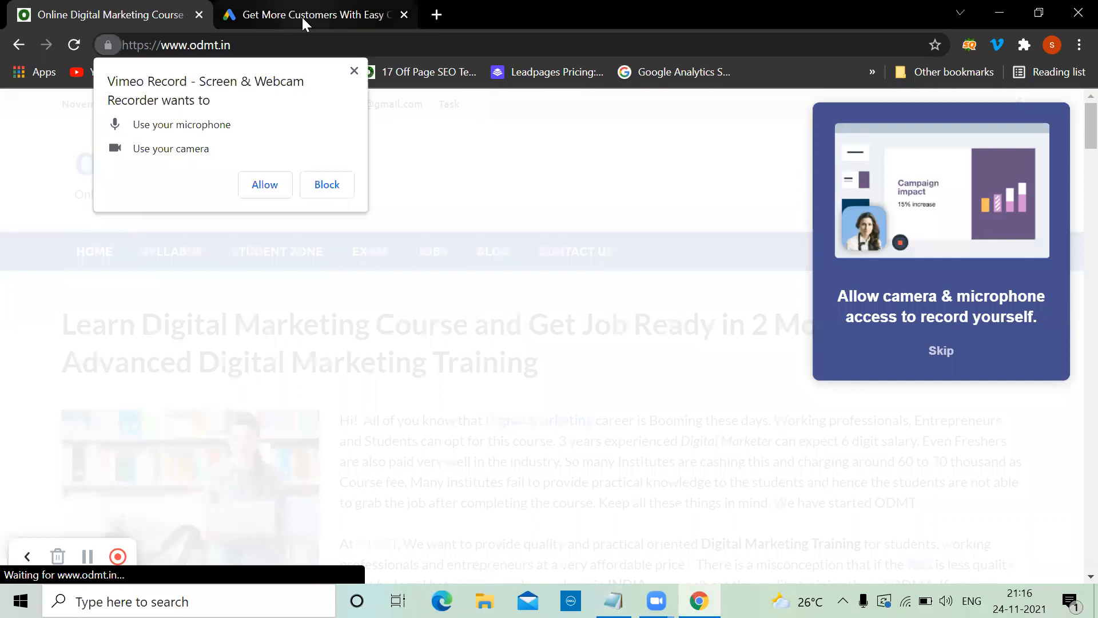
left_click(302, 17)
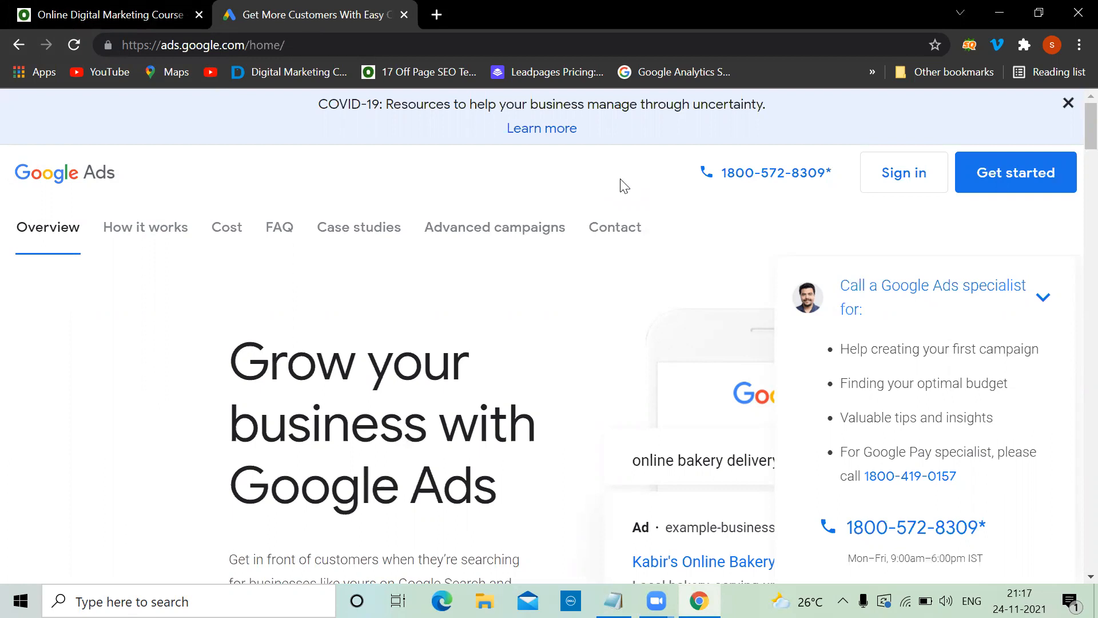
left_click(294, 43)
type("google.com/ad")
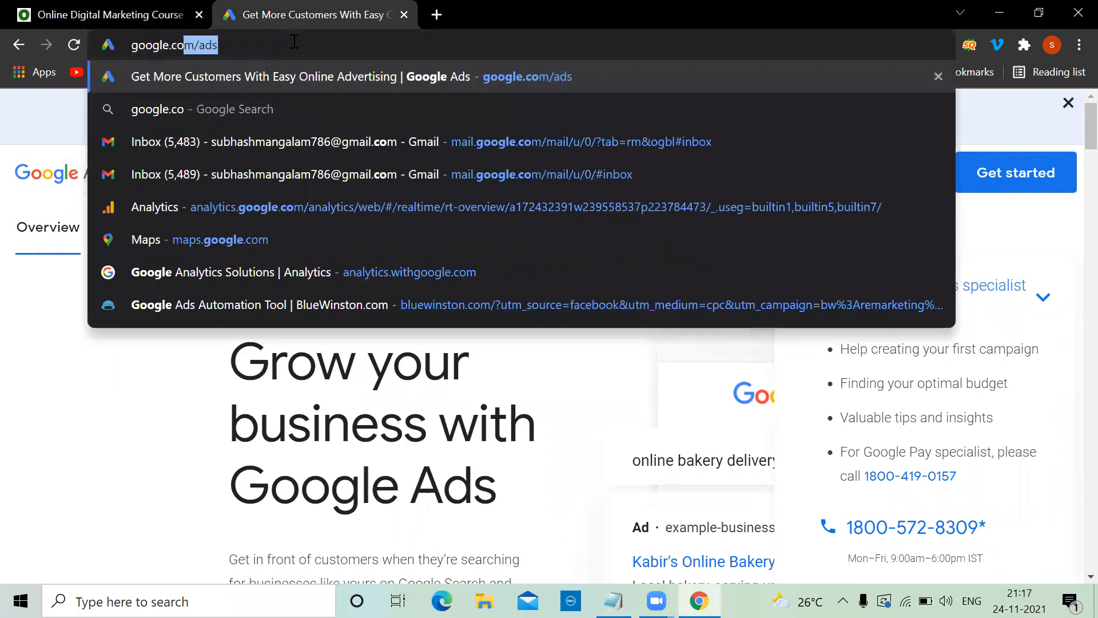
key("Return")
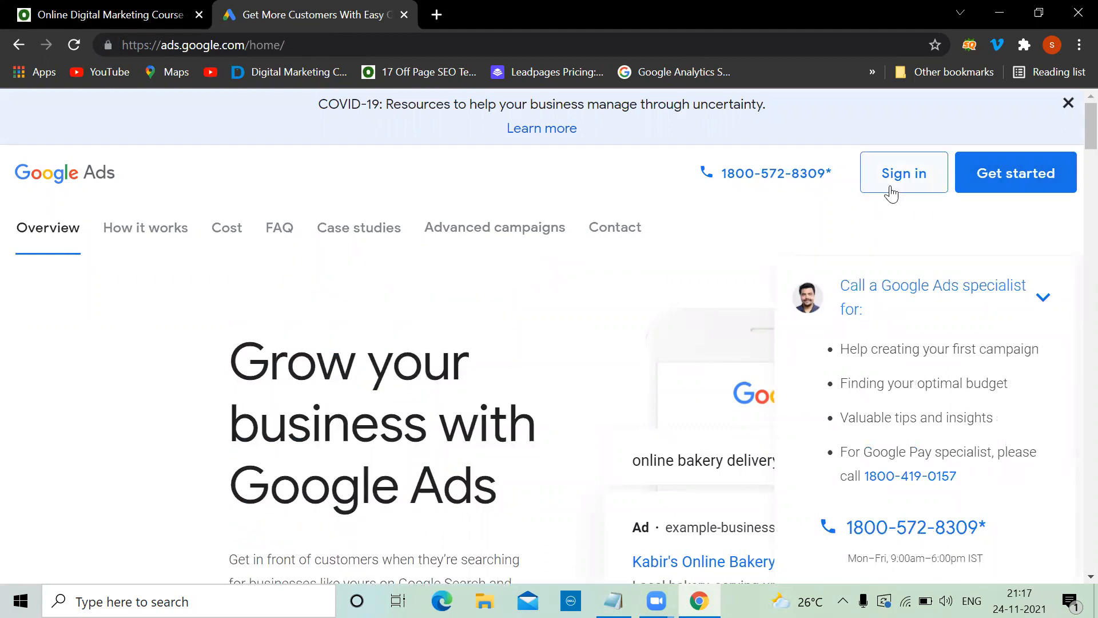
- Sign in to Google Ads and open the kurnool cab account
left_click(896, 190)
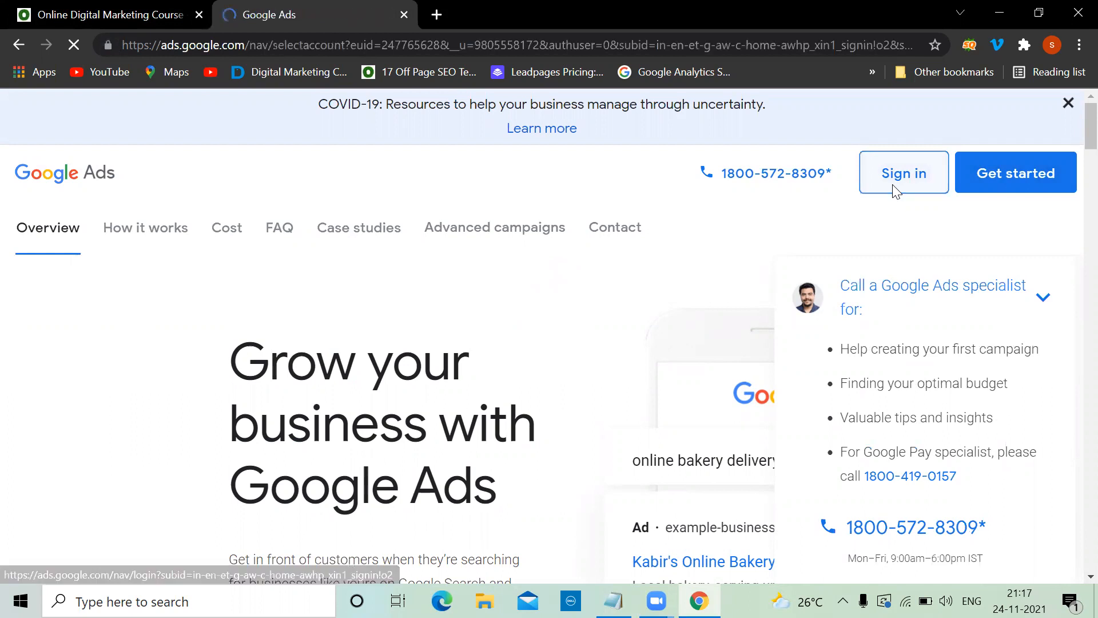
scroll(560, 437, "down", 6)
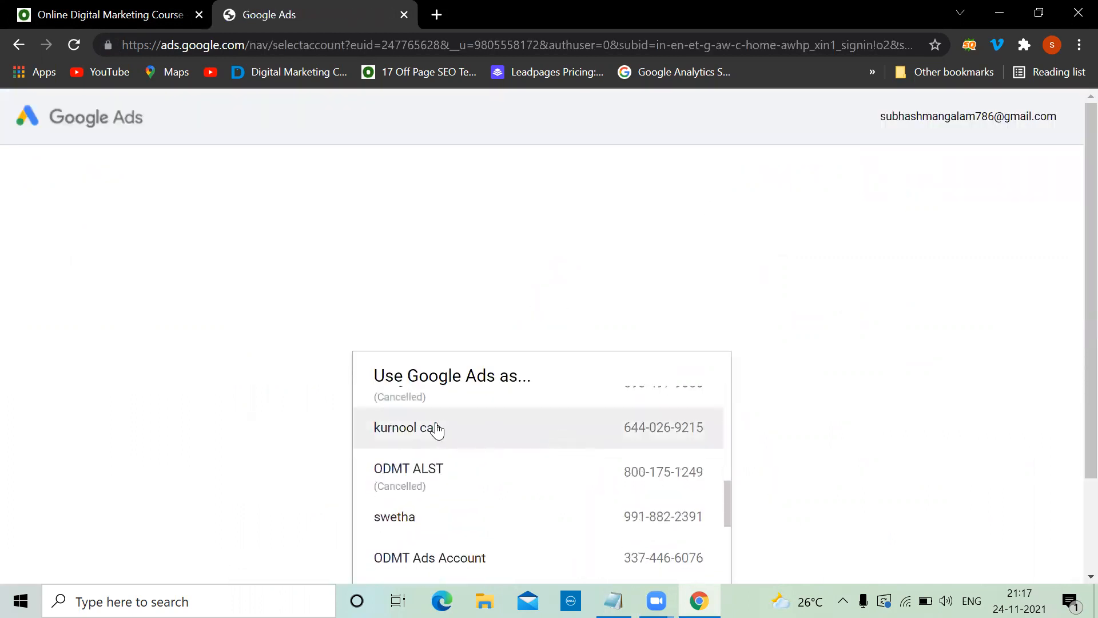
left_click(438, 429)
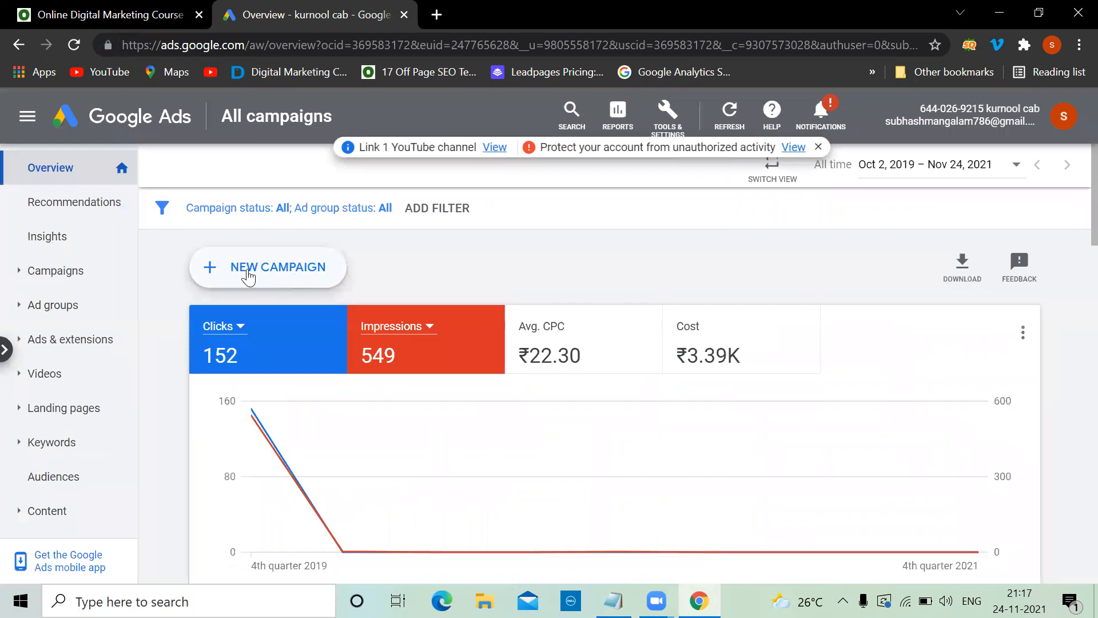
- Start a new campaign without a goal's guidance and choose App as the campaign type
left_click(247, 276)
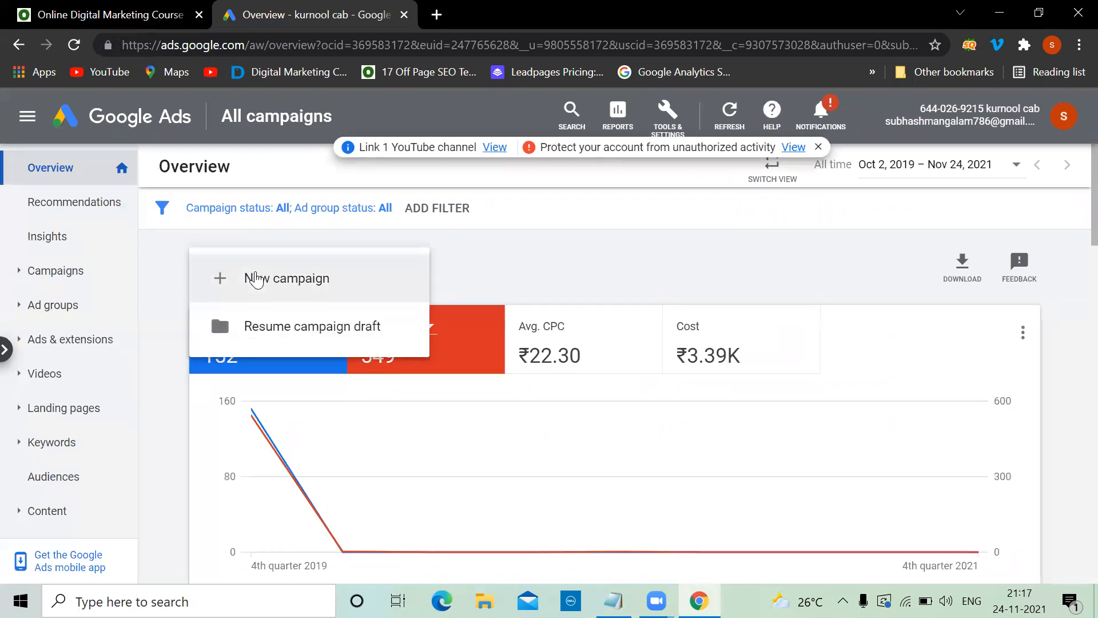
left_click(256, 279)
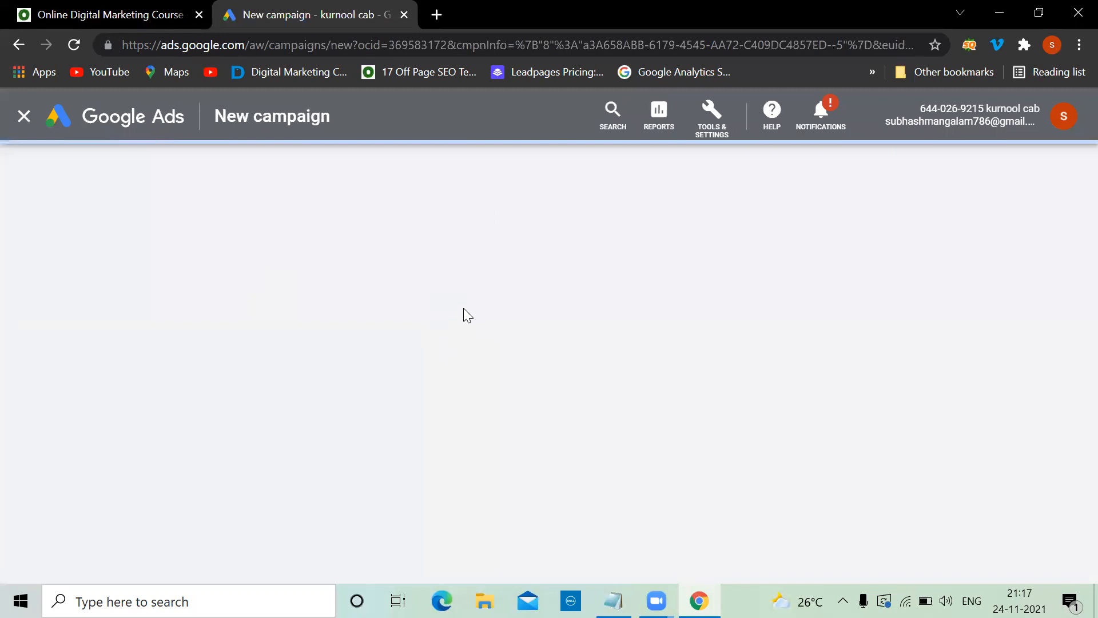
scroll(496, 350, "down", 2)
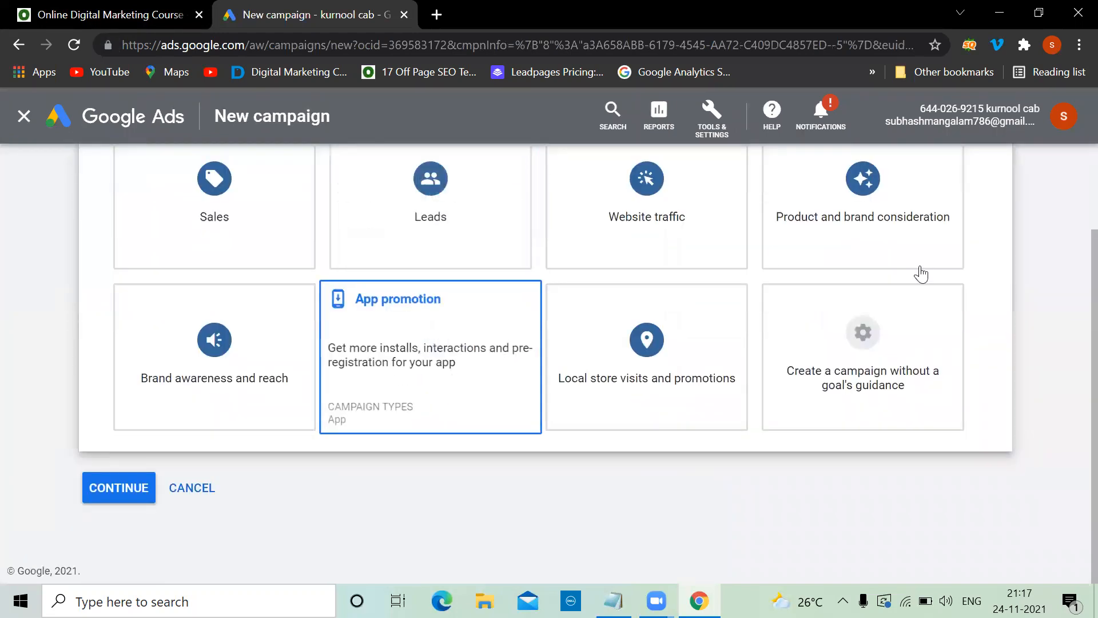
left_click(867, 351)
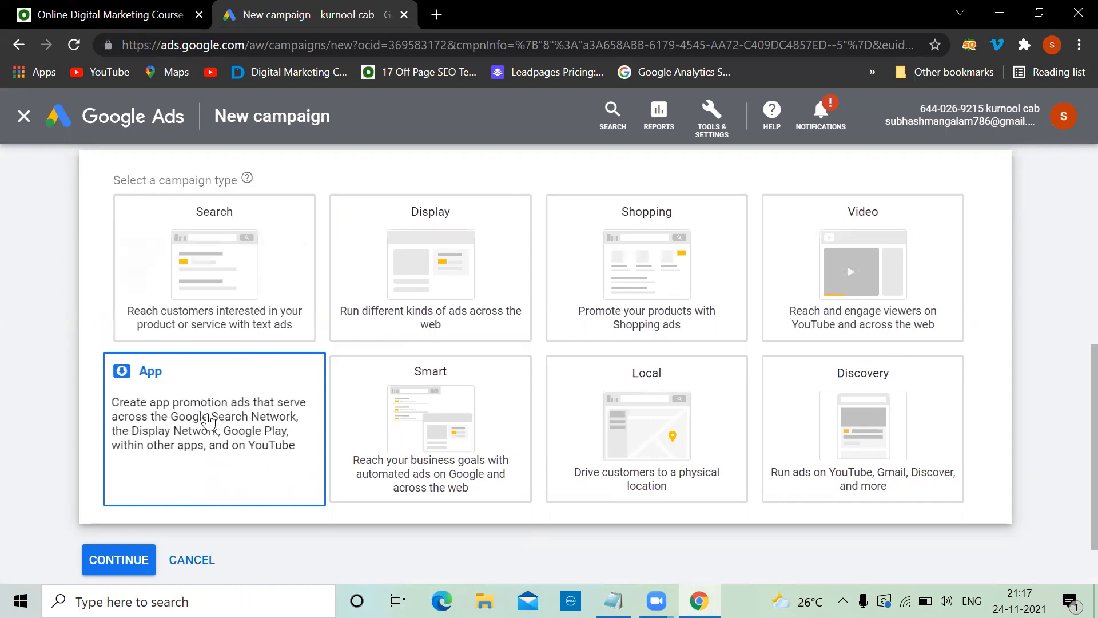
left_click(212, 443)
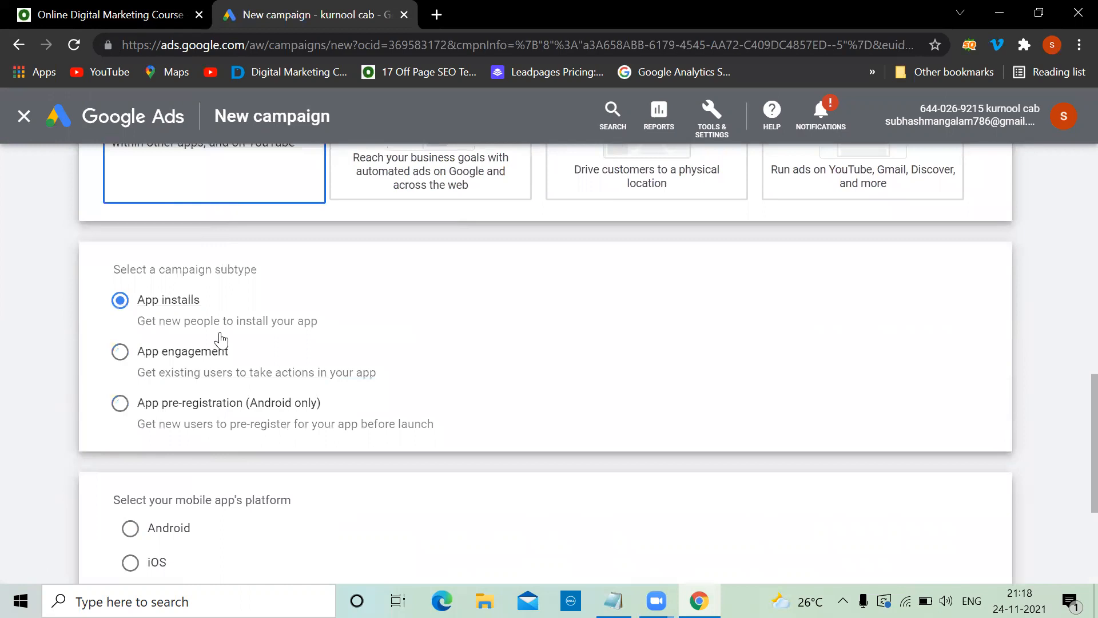
- Keep App installs as the campaign subtype and choose Android as the mobile app's platform
scroll(422, 350, "down", 1)
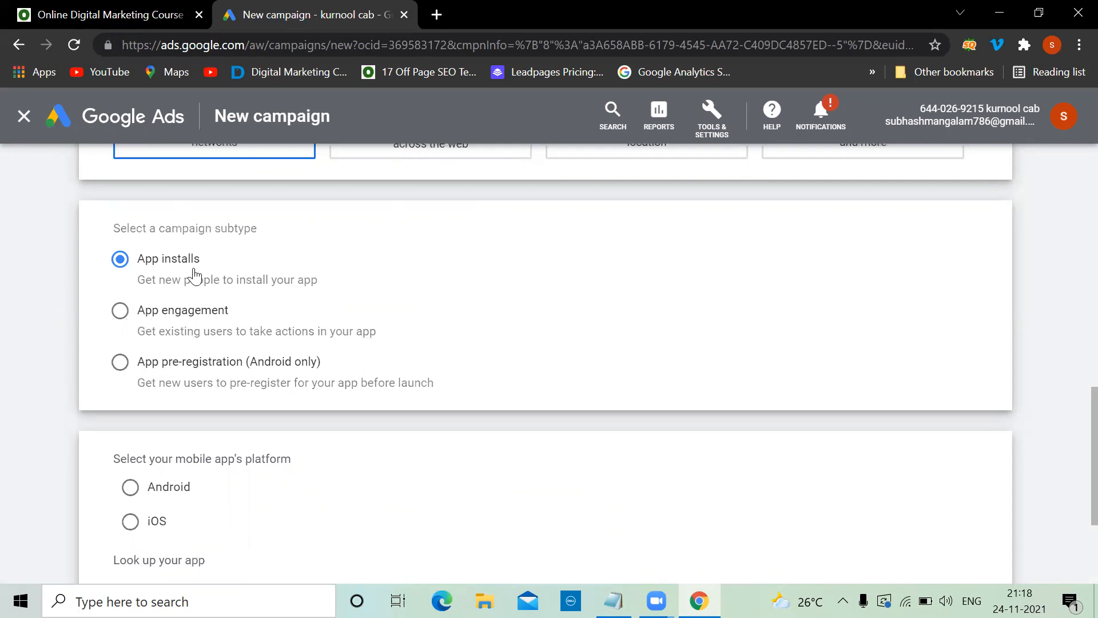
scroll(441, 287, "down", 3)
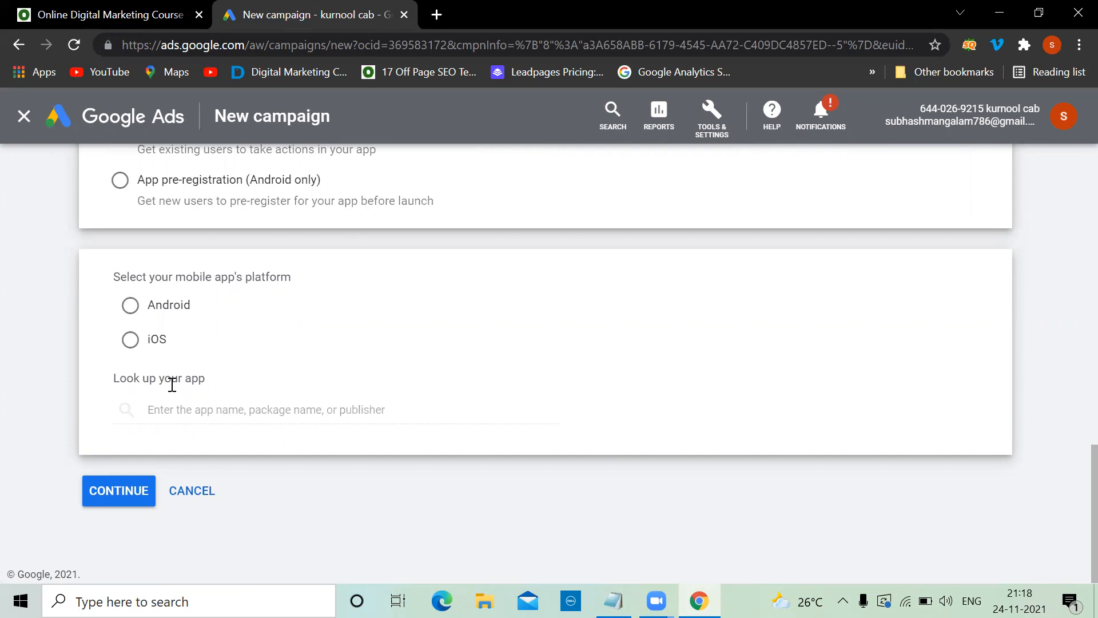
left_click(131, 306)
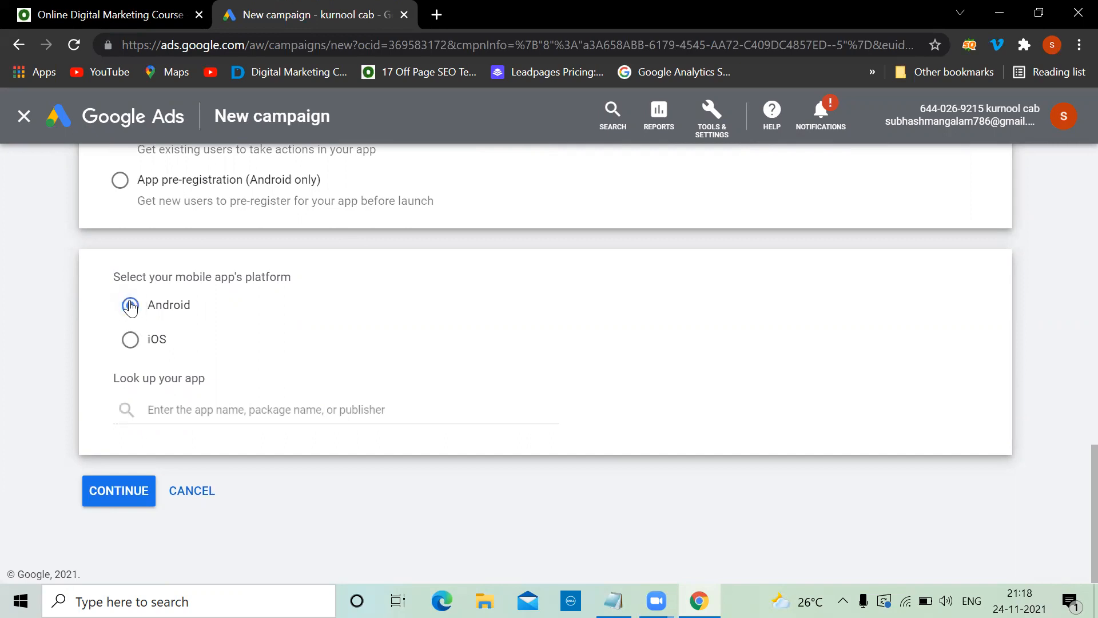
left_click(129, 342)
left_click(129, 314)
- Look up "swiggy", select Swiggy Delivery Partner App as the promoted app, and continue to the campaign settings
left_click(258, 407)
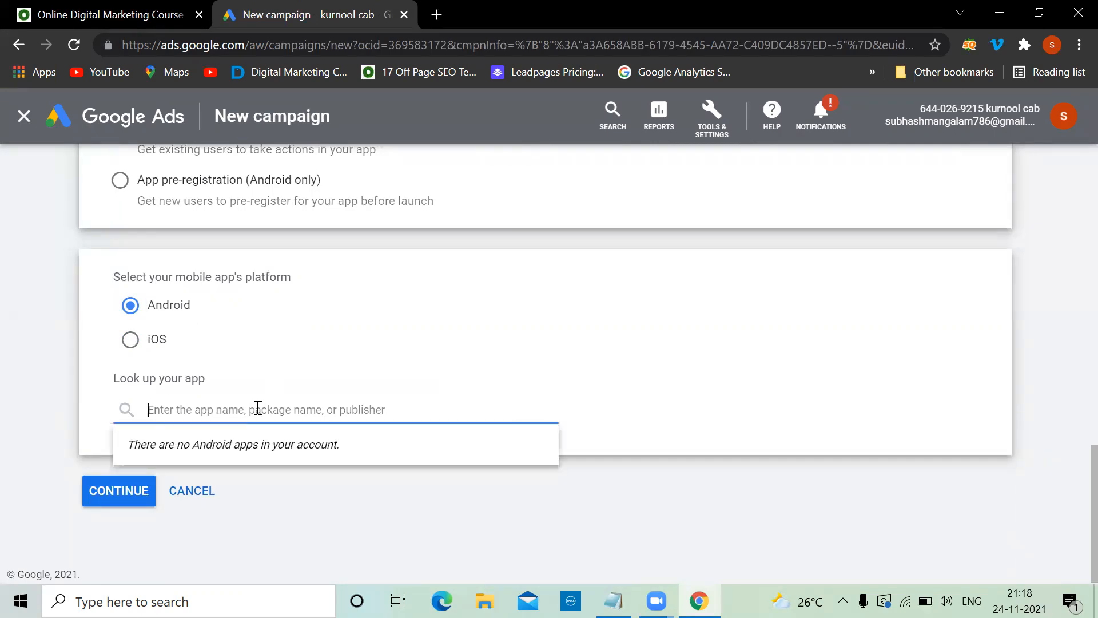
type("swiggy")
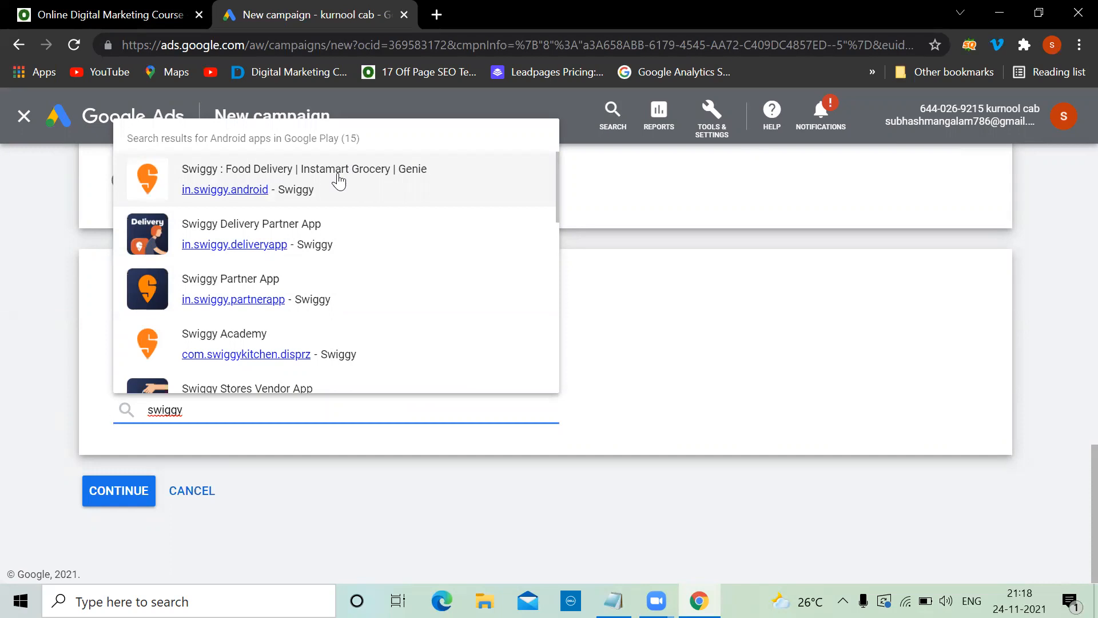
left_click(296, 233)
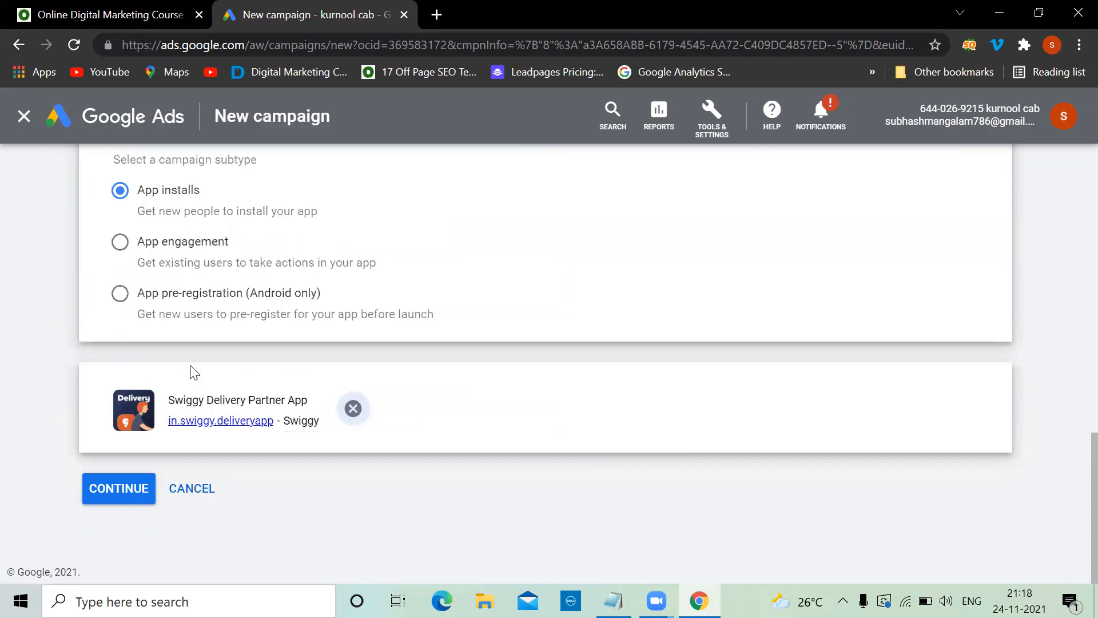
scroll(322, 389, "up", 5)
scroll(322, 394, "up", 6)
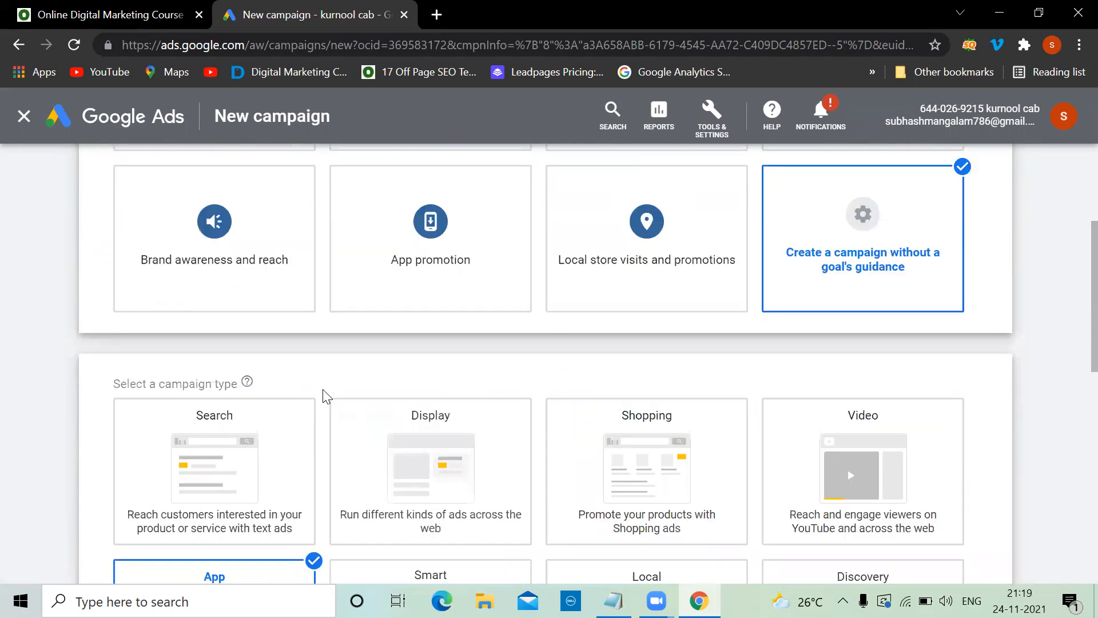
scroll(323, 395, "down", 10)
left_click(98, 497)
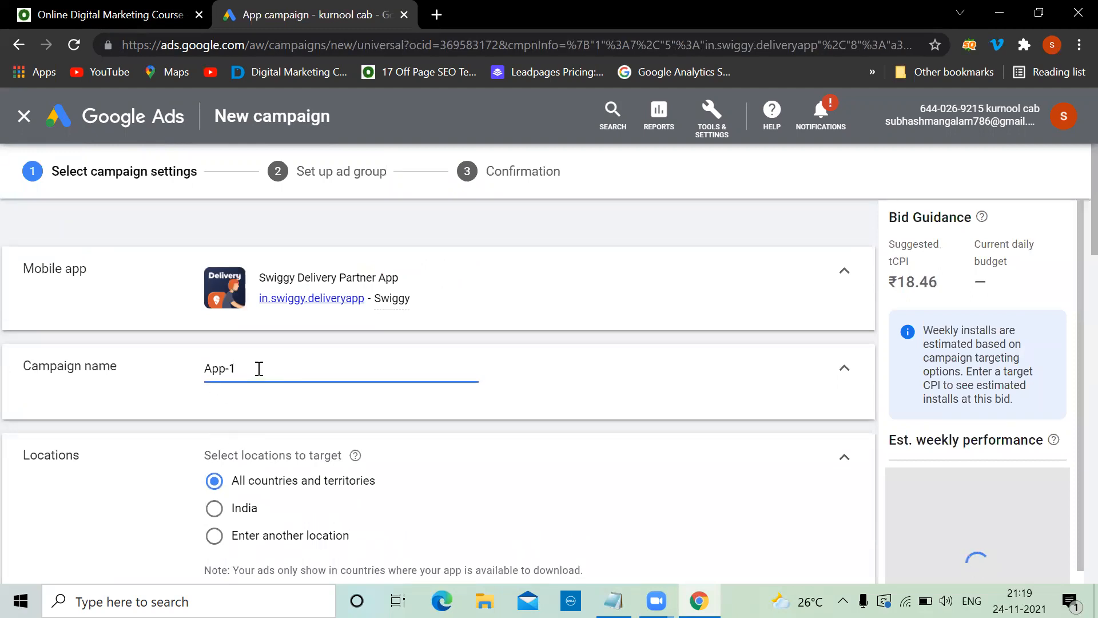
- Enter another location for the campaign and target the city of Hyderabad, Telangana, India
scroll(259, 369, "down", 3)
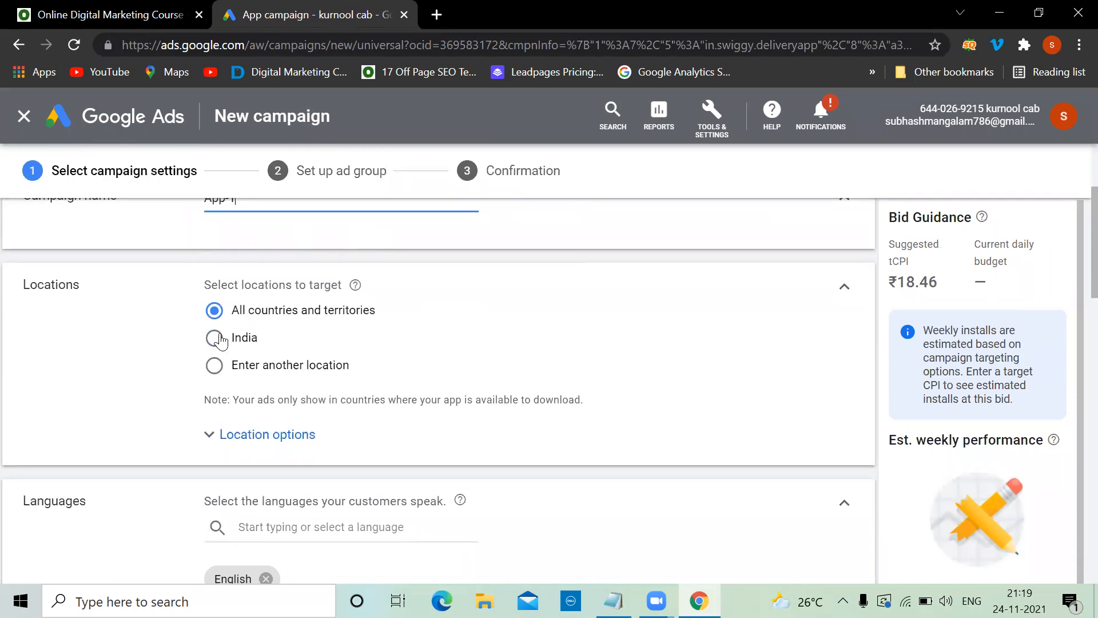
left_click(214, 367)
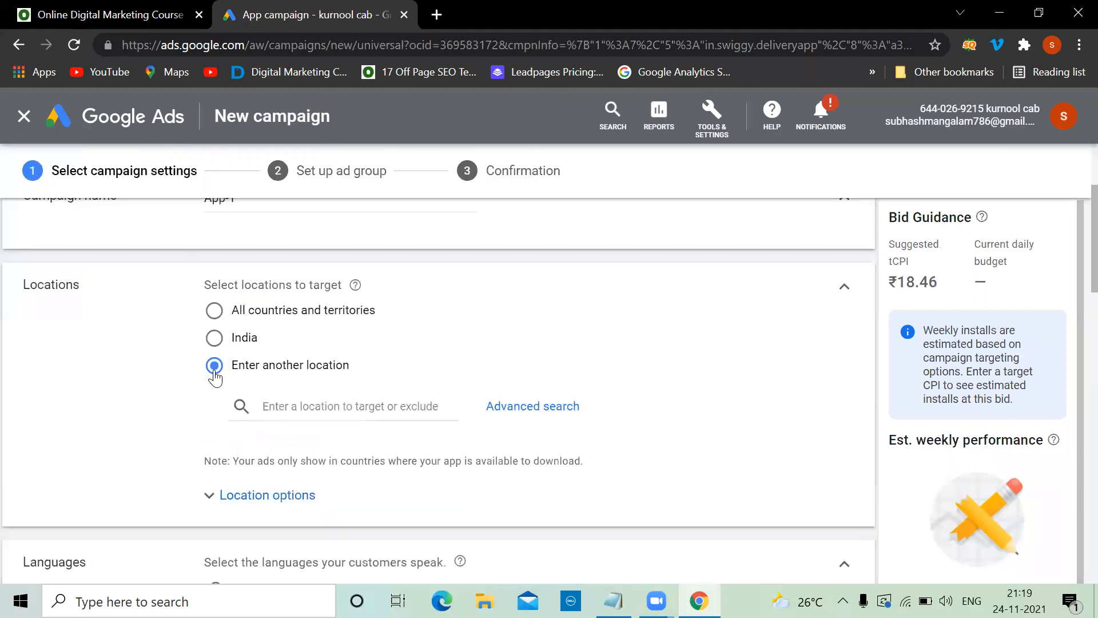
left_click(316, 404)
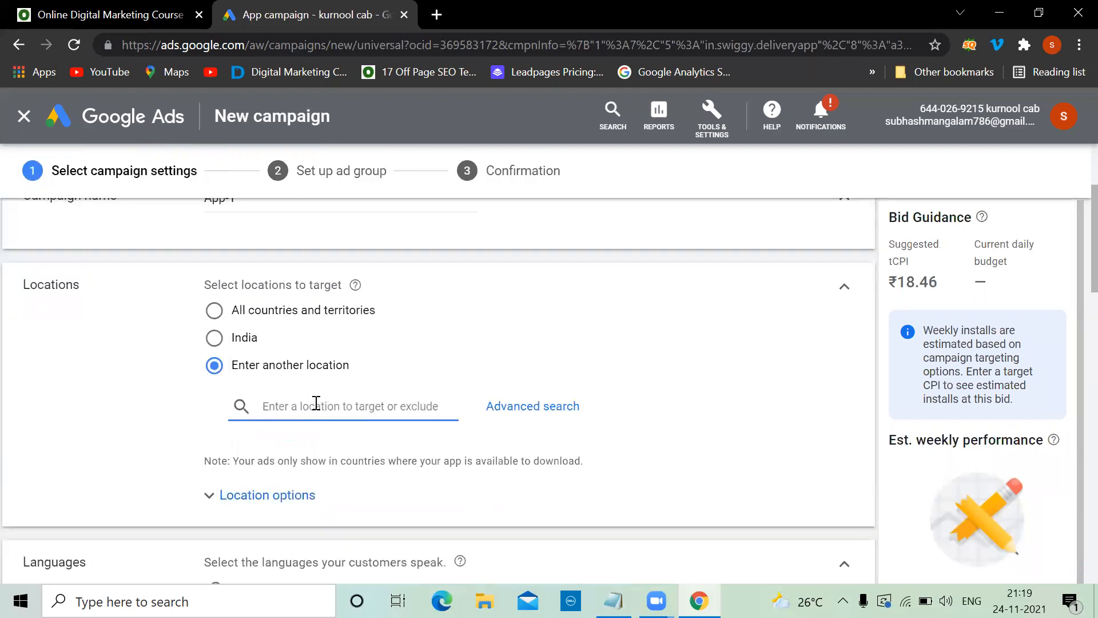
type("Hyderabad")
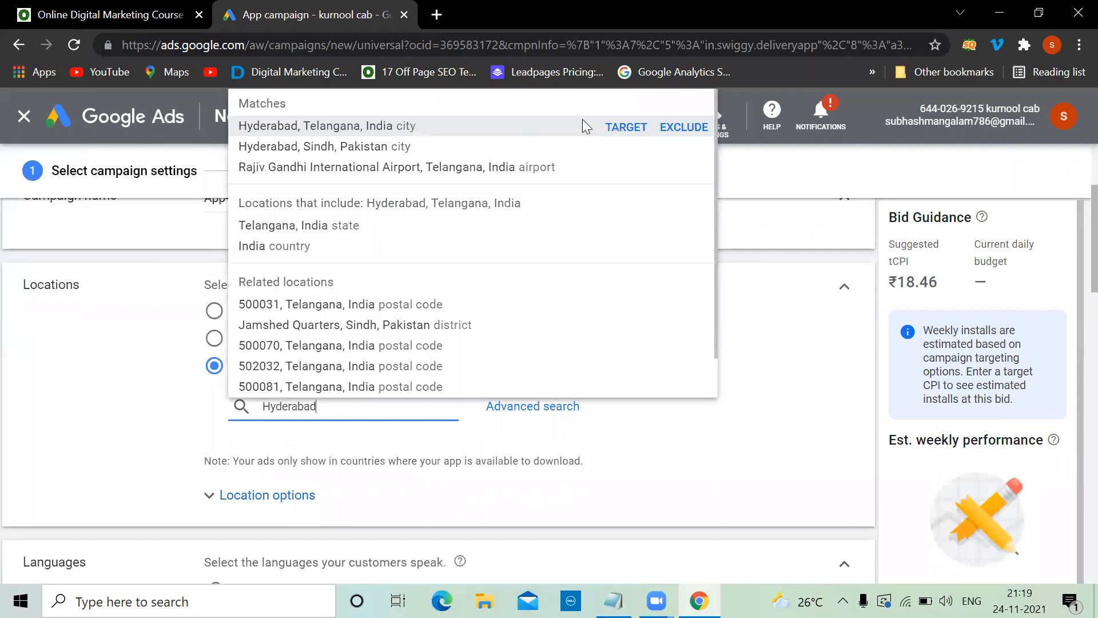
left_click(608, 125)
- Open the advanced location search, choose radius targeting and set the radius to 5 km
scroll(489, 420, "down", 2)
left_click(508, 429)
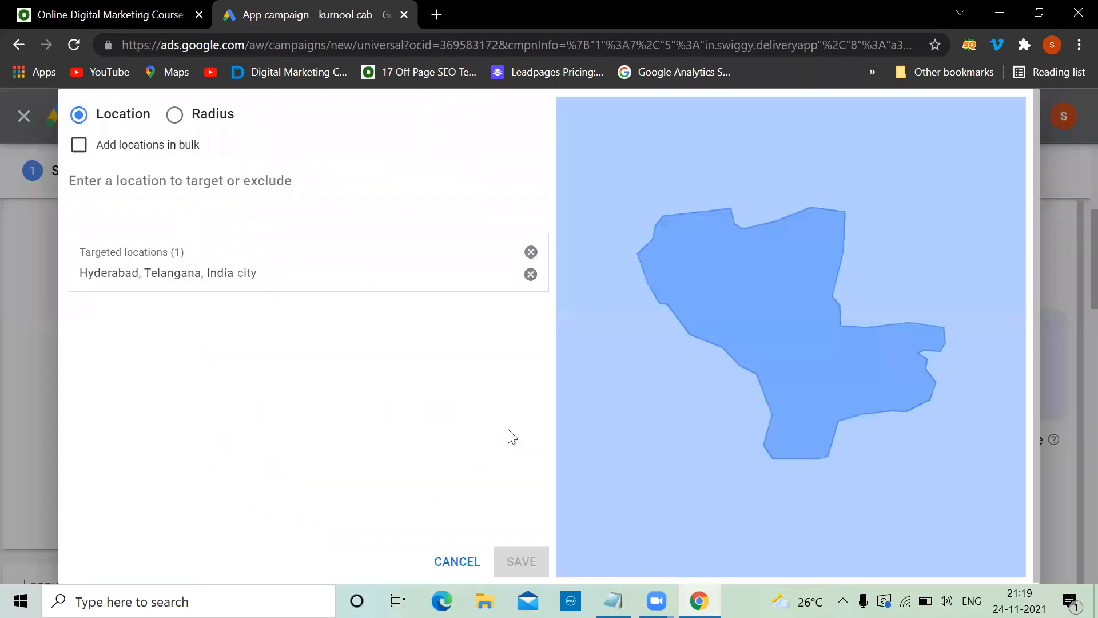
left_click(179, 116)
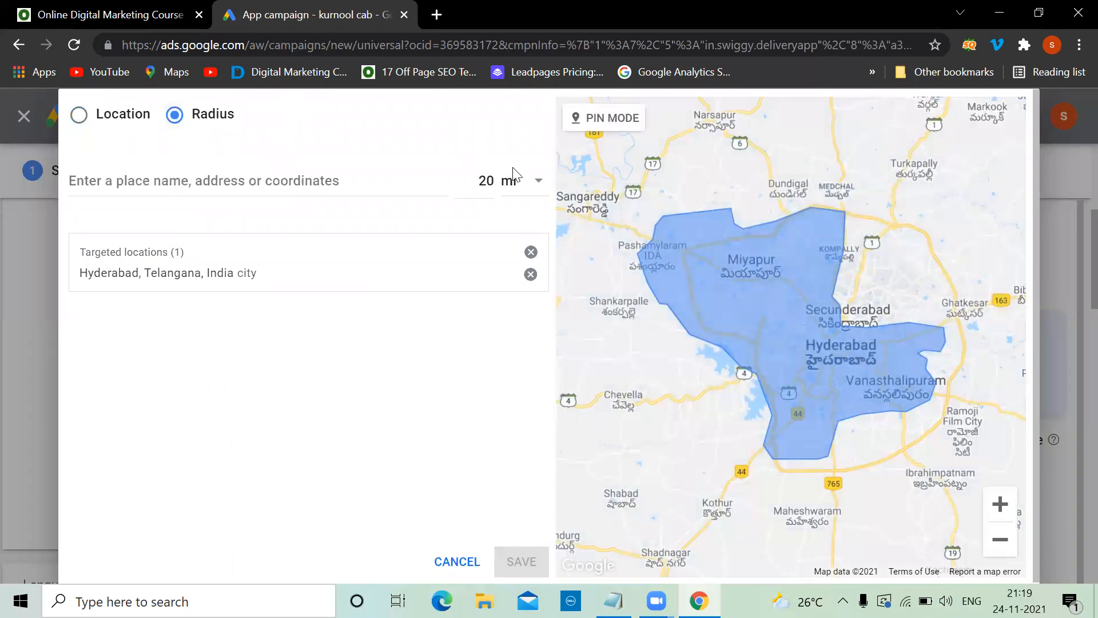
left_click(536, 182)
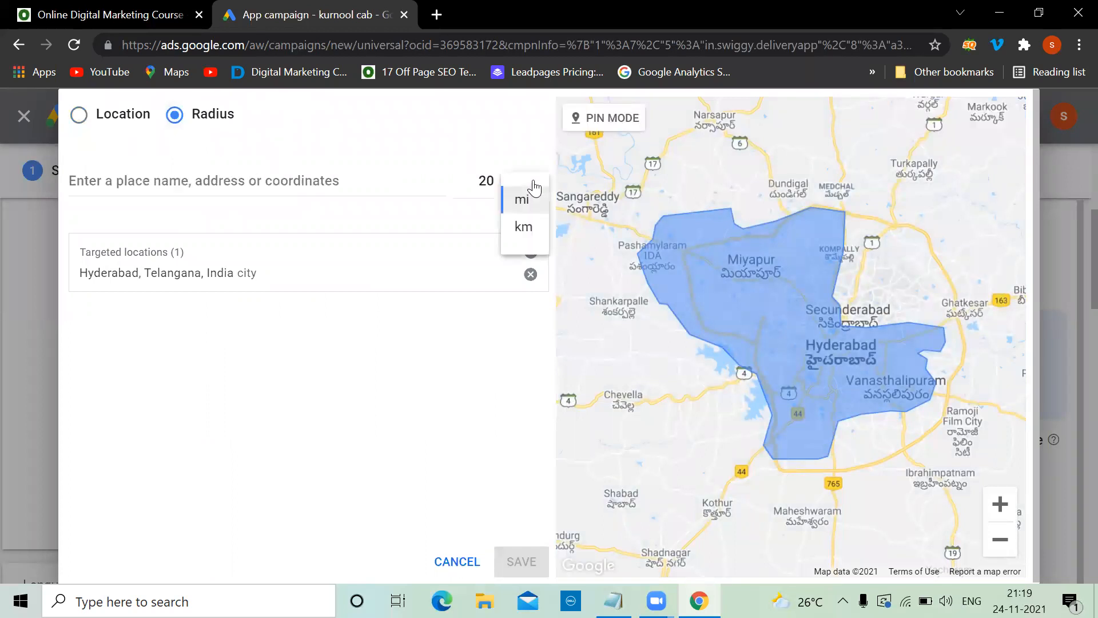
left_click(522, 225)
left_click(494, 181)
key("BackSpace")
key("BackSpace")
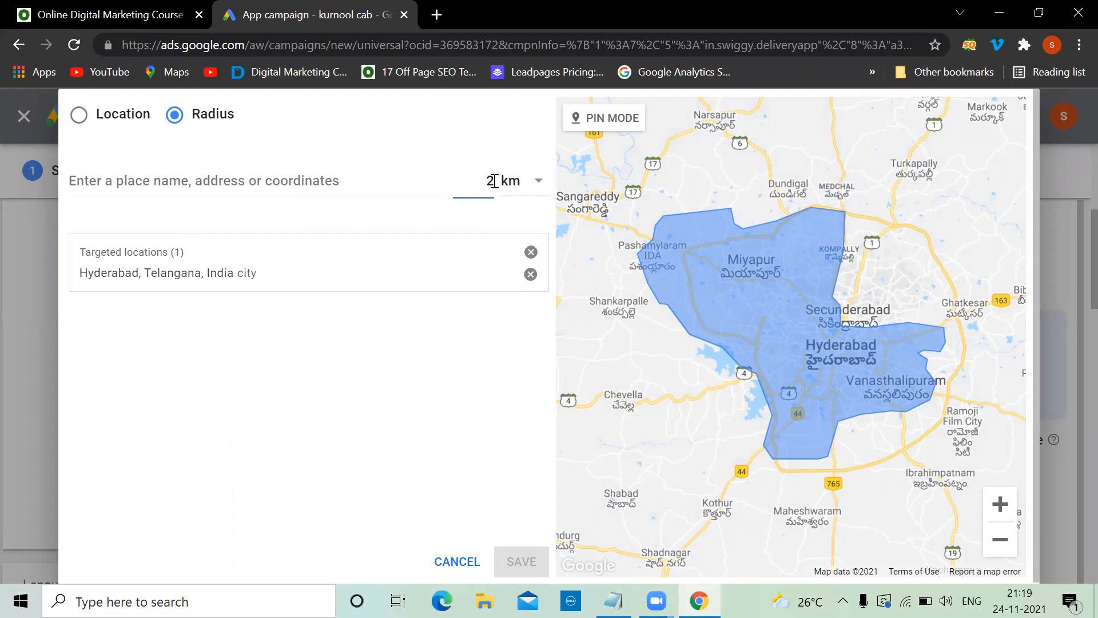
type("5")
- Target the radius around Panjagutta, Hyderabad, Telangana, and discard the advanced location changes
left_click(308, 184)
type("panjagutta")
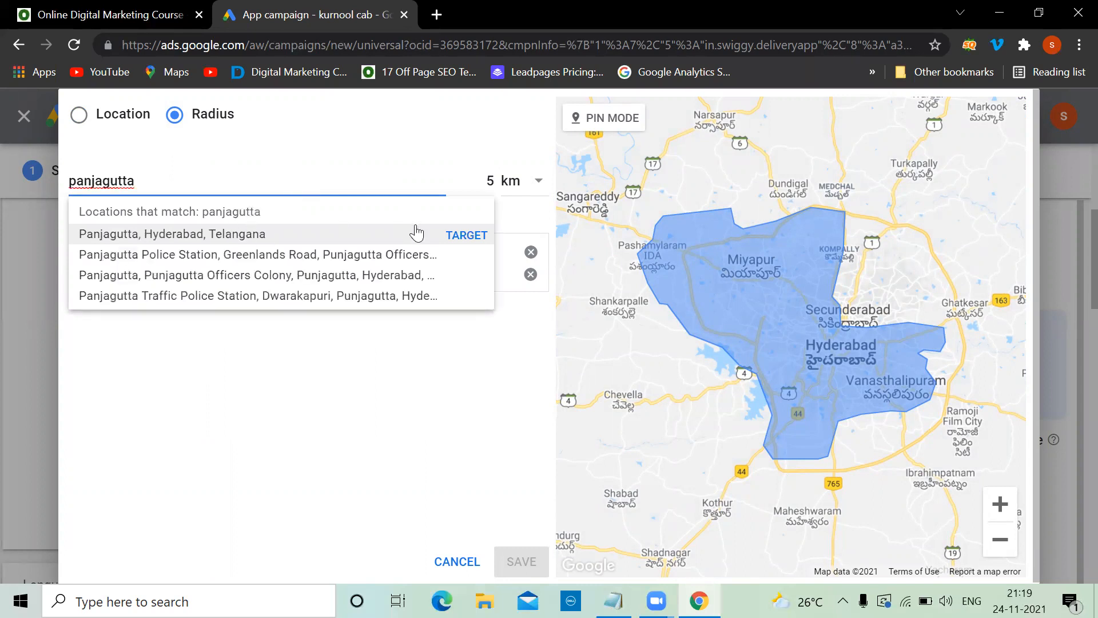
left_click(452, 244)
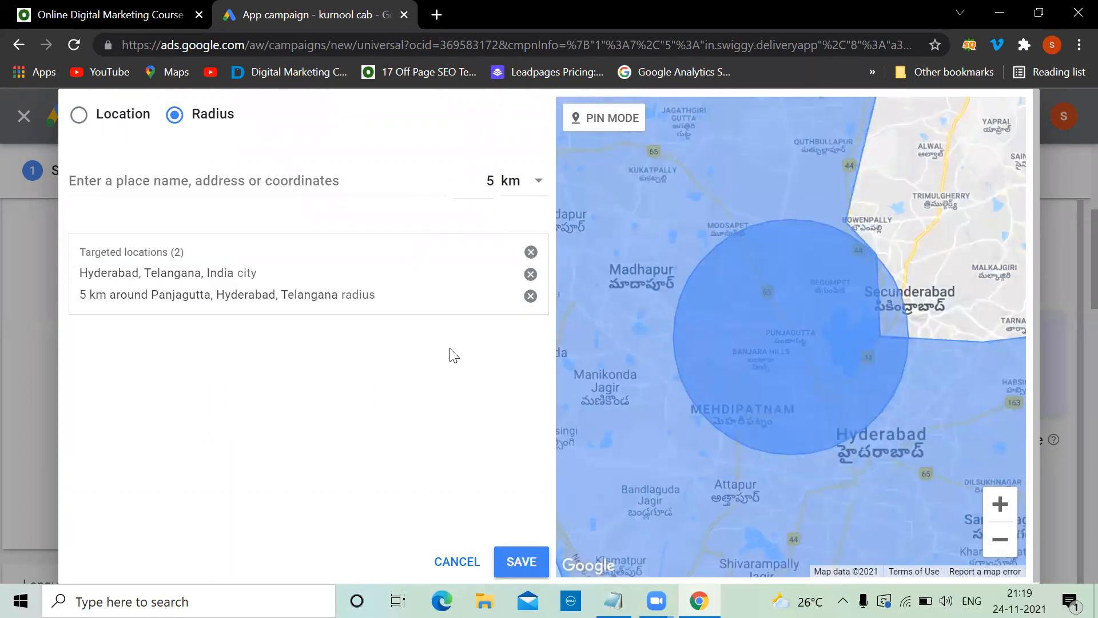
left_click(457, 560)
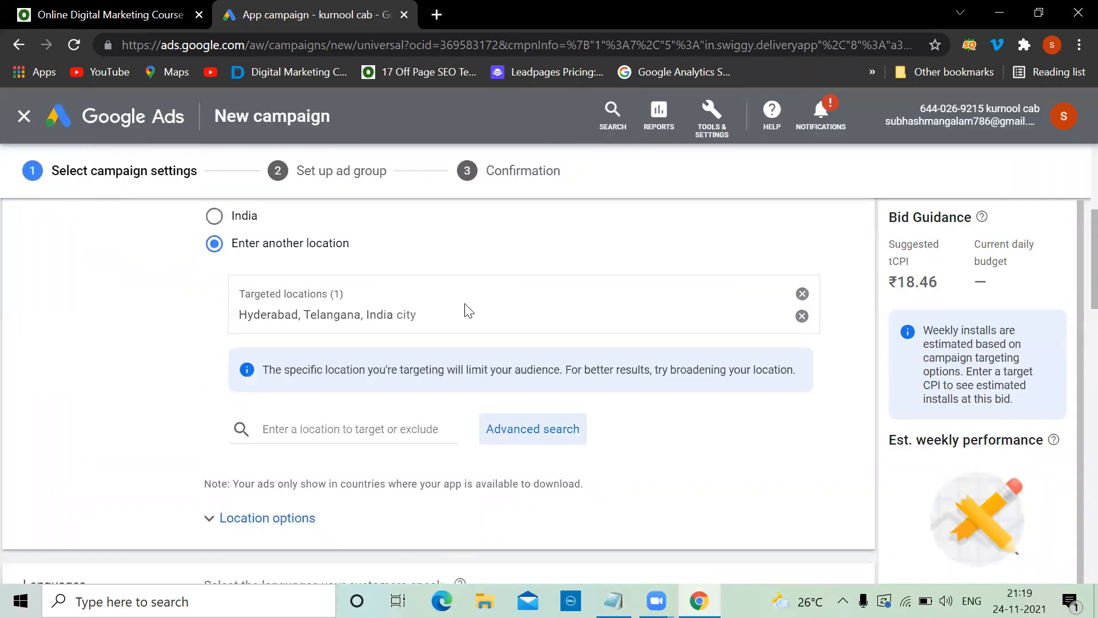
- Set the campaign's average daily budget to ₹1000
scroll(464, 309, "down", 5)
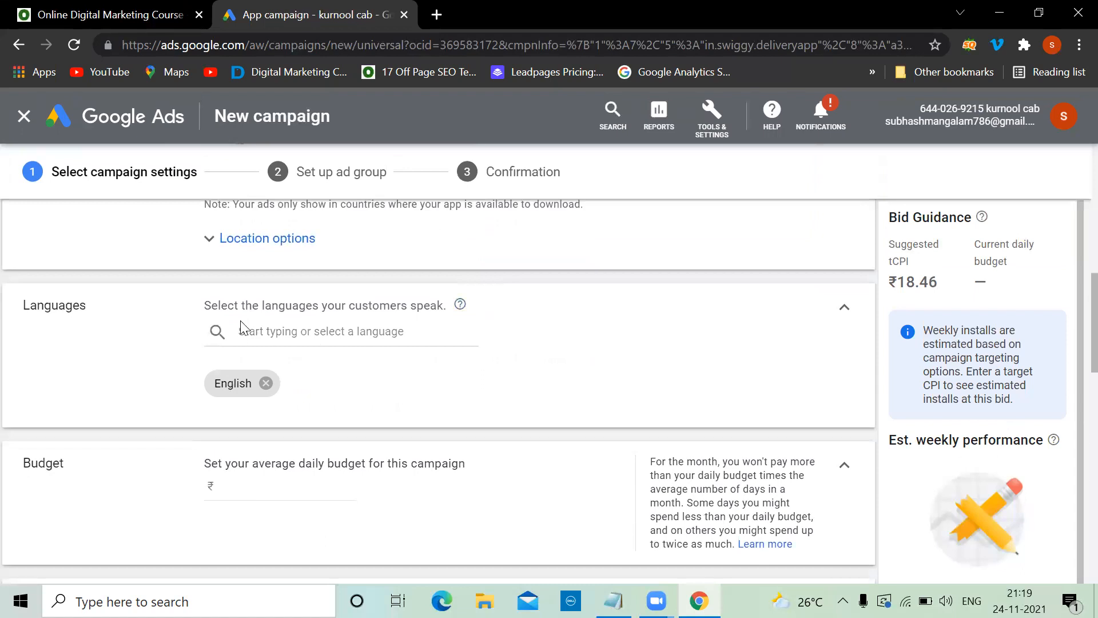
scroll(318, 361, "down", 2)
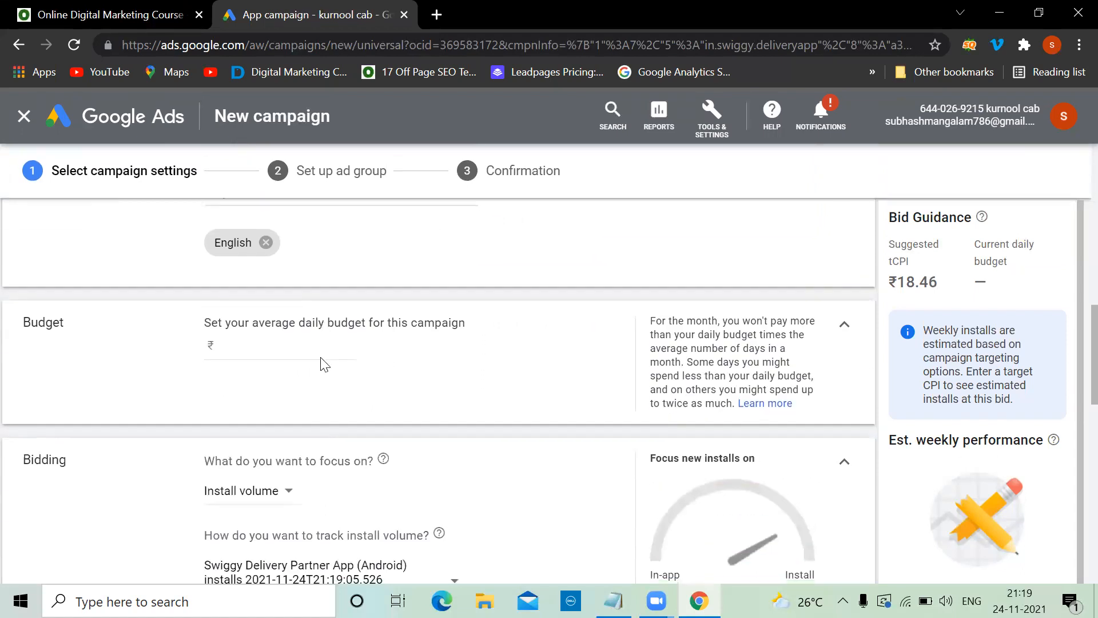
left_click(253, 344)
type("1000")
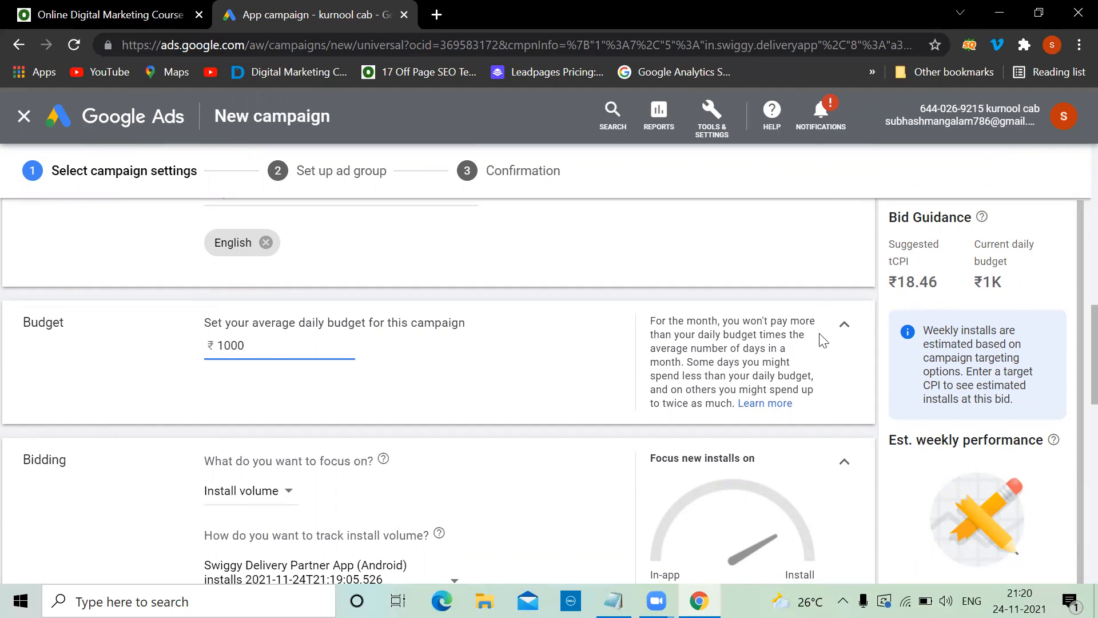
- Review the campaign's bidding settings and the available options for what the bidding should focus on
scroll(928, 377, "down", 3)
scroll(927, 376, "up", 3)
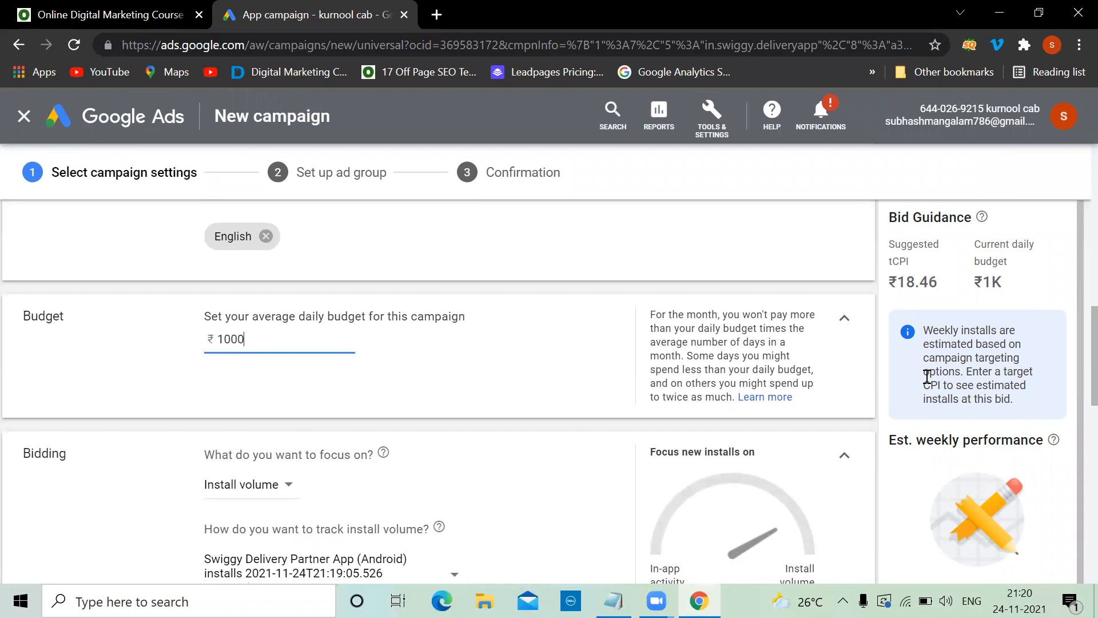
scroll(478, 385, "down", 3)
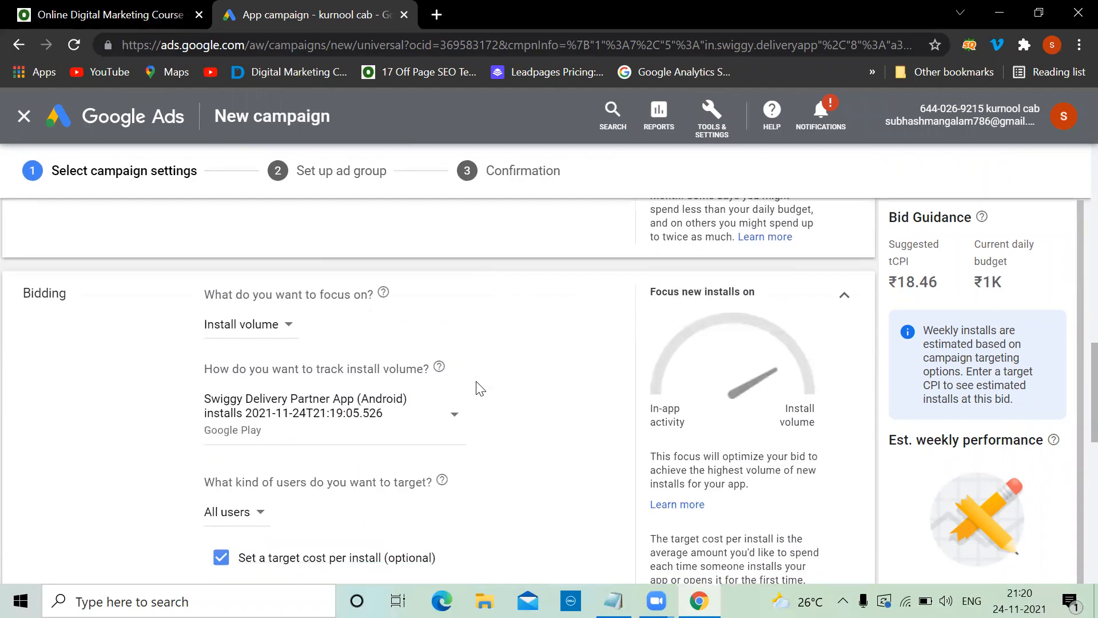
scroll(479, 387, "down", 3)
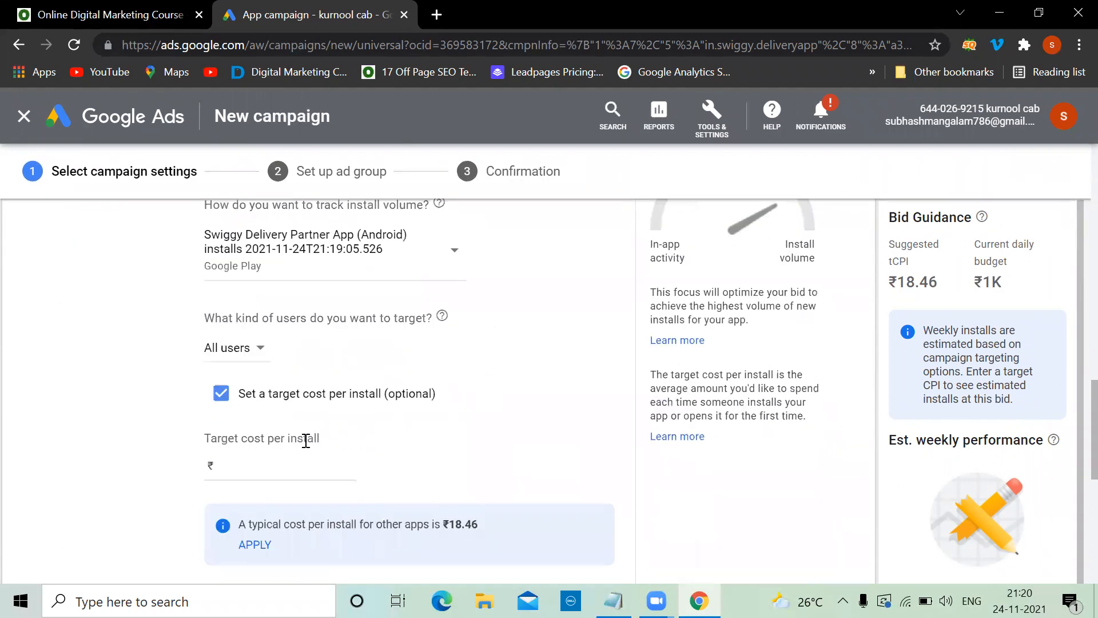
left_click(315, 467)
scroll(432, 476, "up", 4)
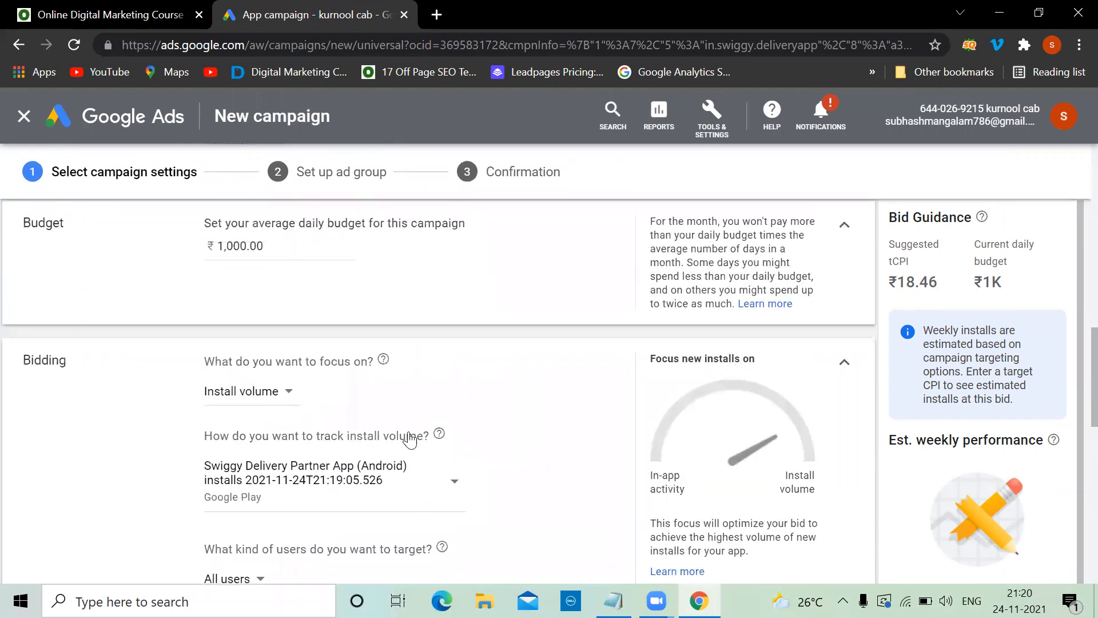
left_click(285, 400)
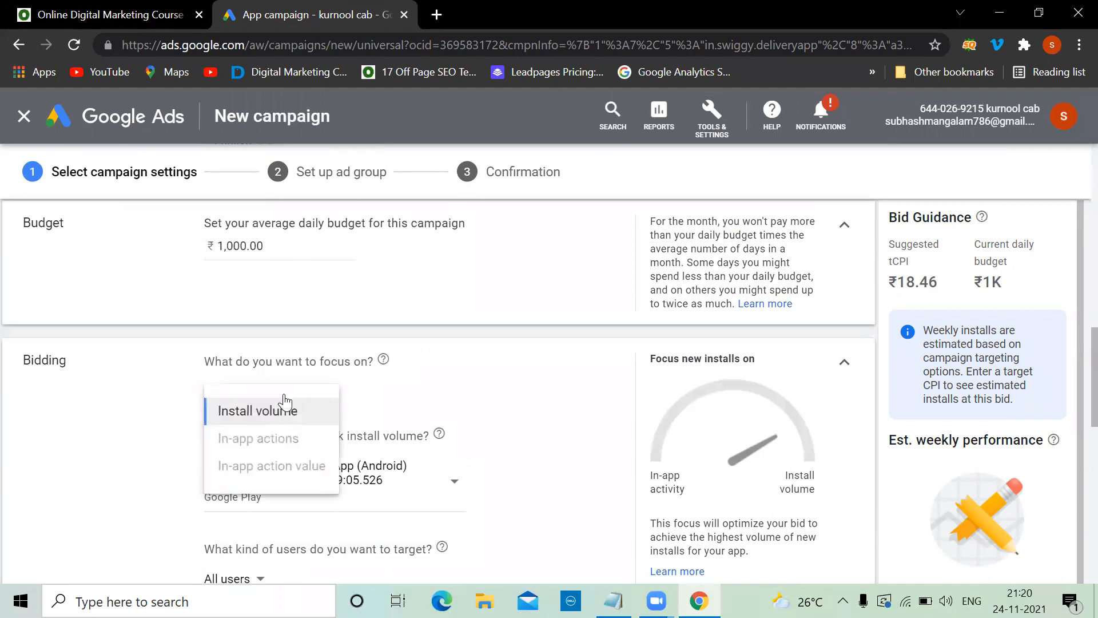
left_click(147, 400)
- Set the campaign's target cost per install to ₹20
scroll(149, 402, "down", 4)
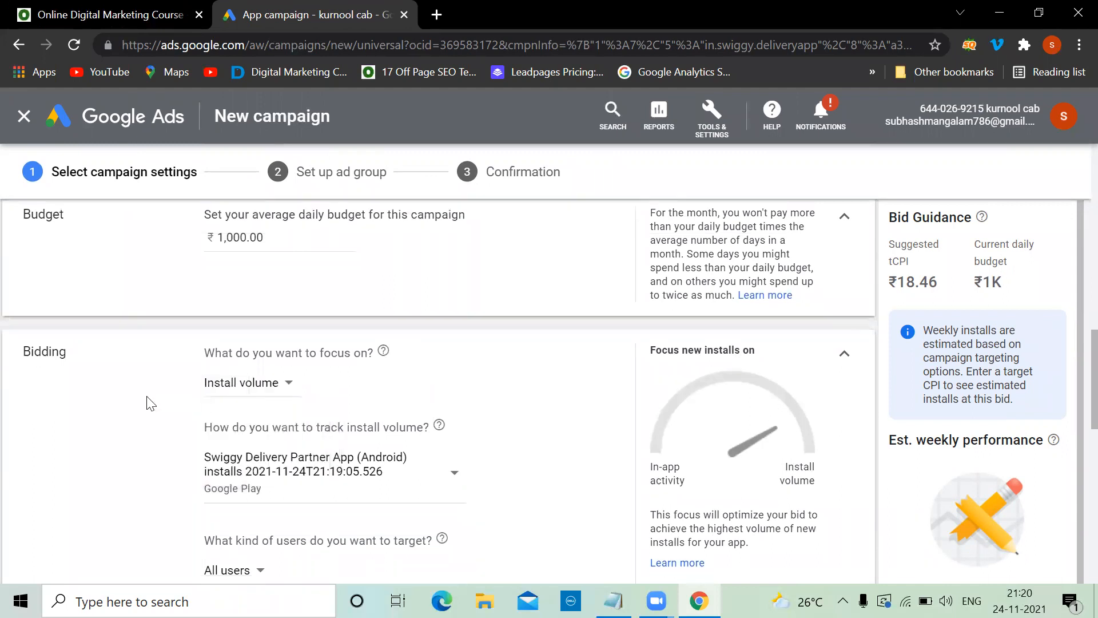
scroll(151, 404, "down", 1)
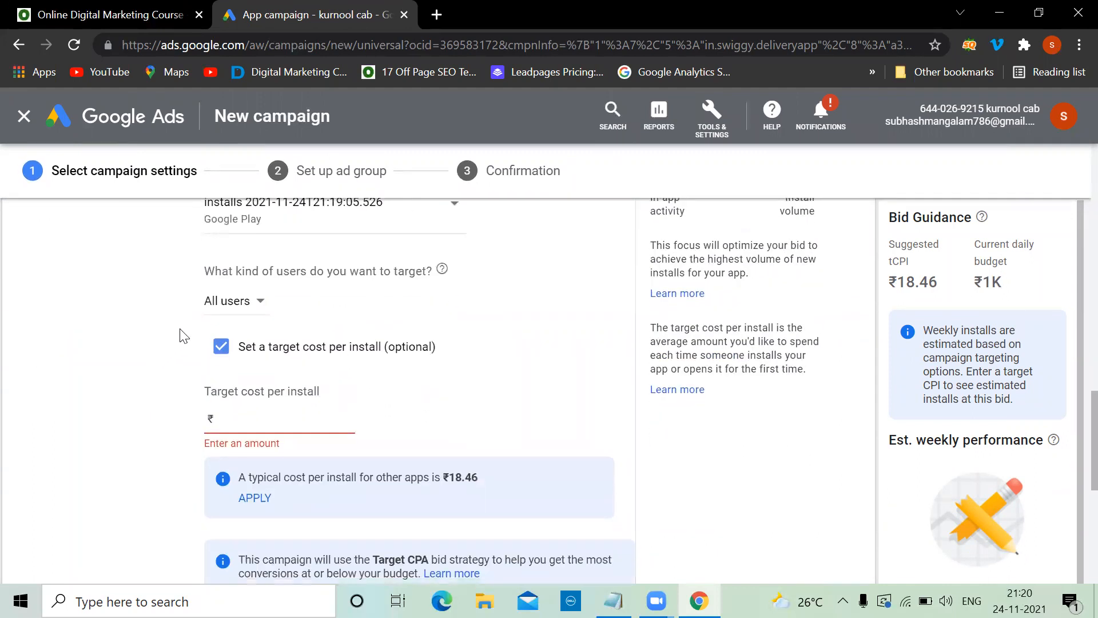
left_click(250, 412)
type("20")
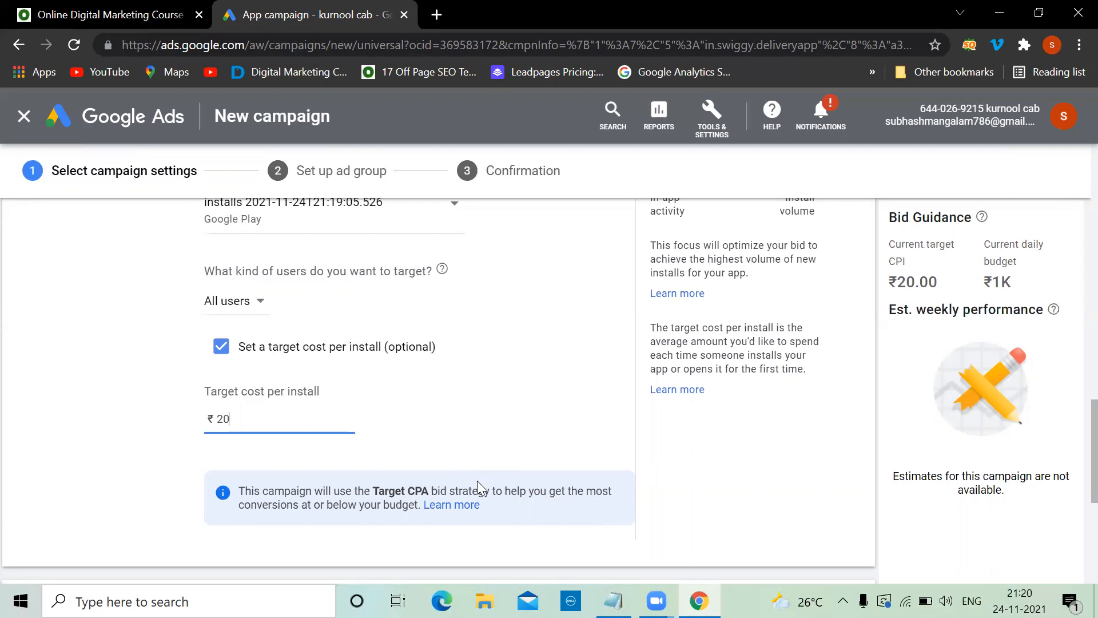
left_click(134, 472)
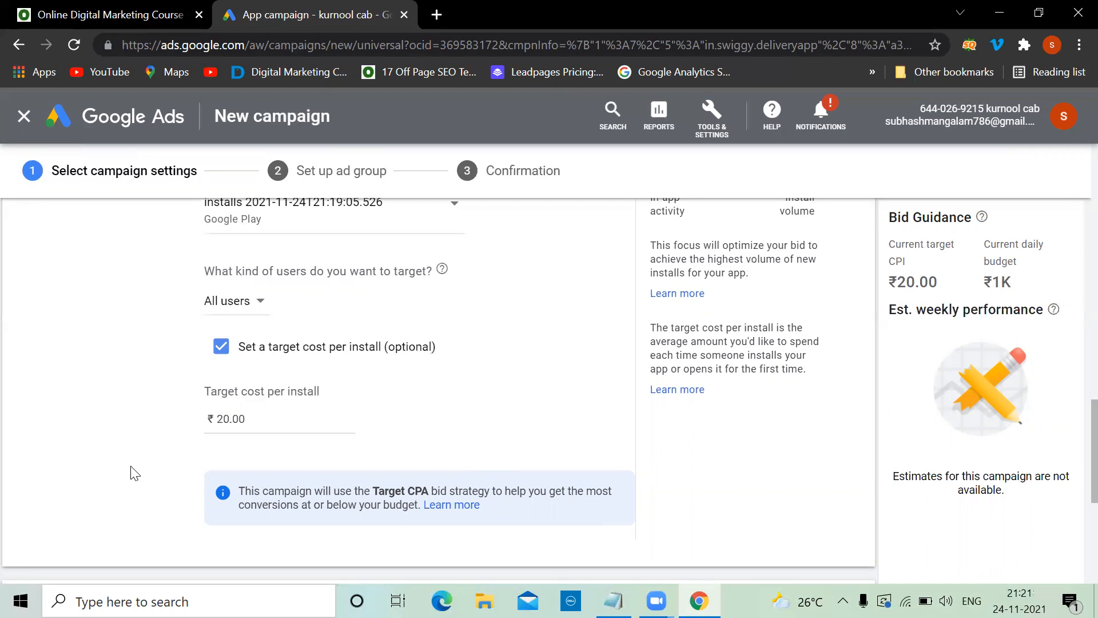
- Expand the campaign's start and end dates and set the end date to Nov 27, 2021
scroll(134, 472, "down", 4)
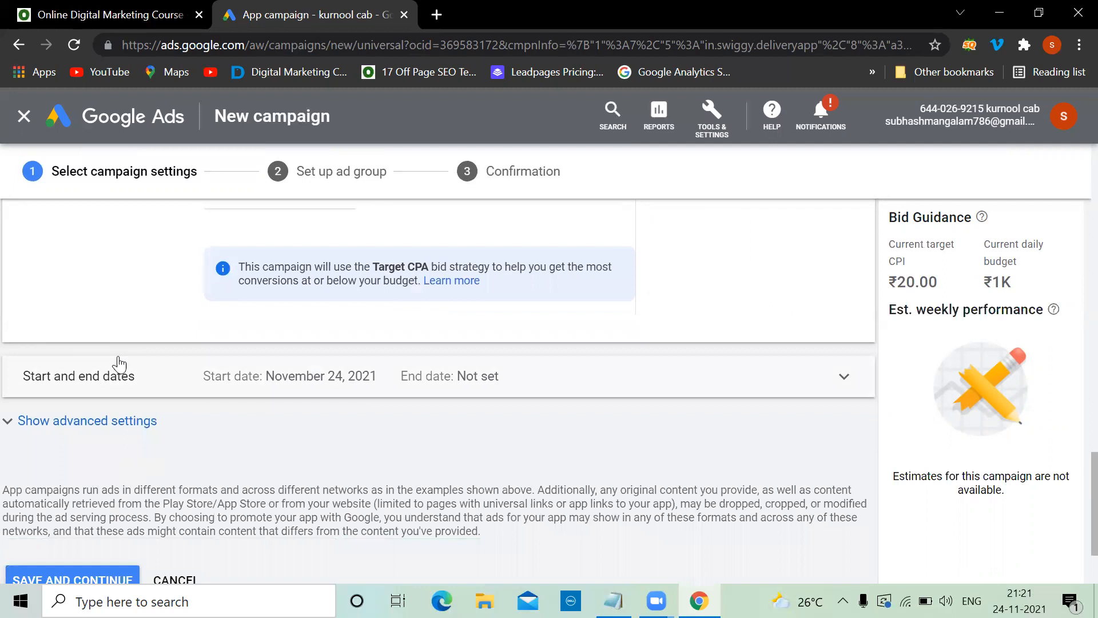
left_click(844, 375)
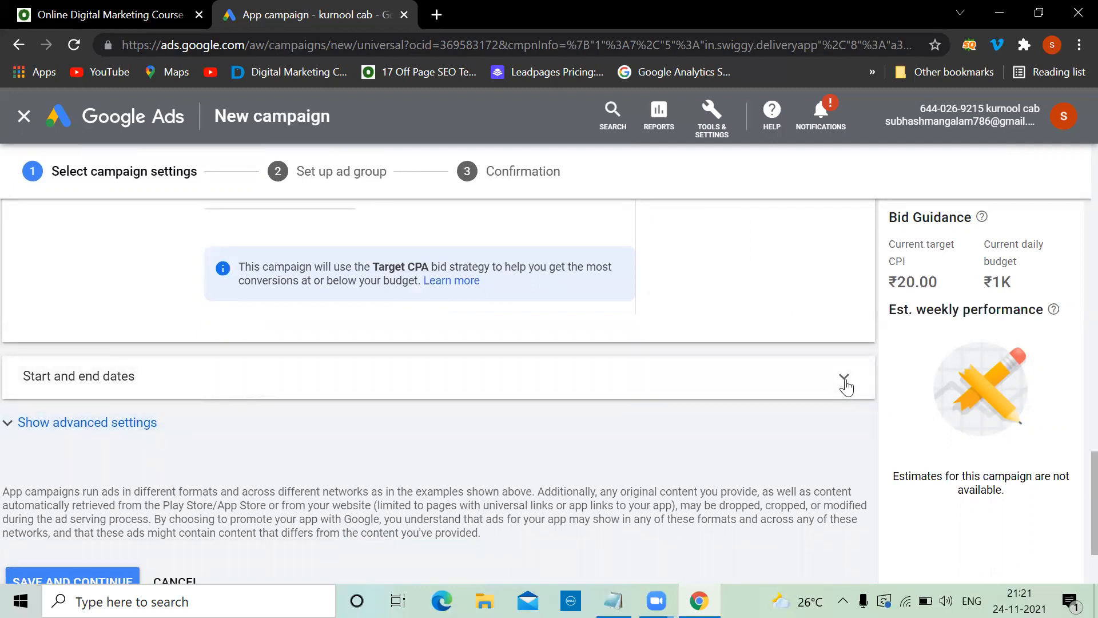
left_click(212, 491)
scroll(377, 446, "down", 2)
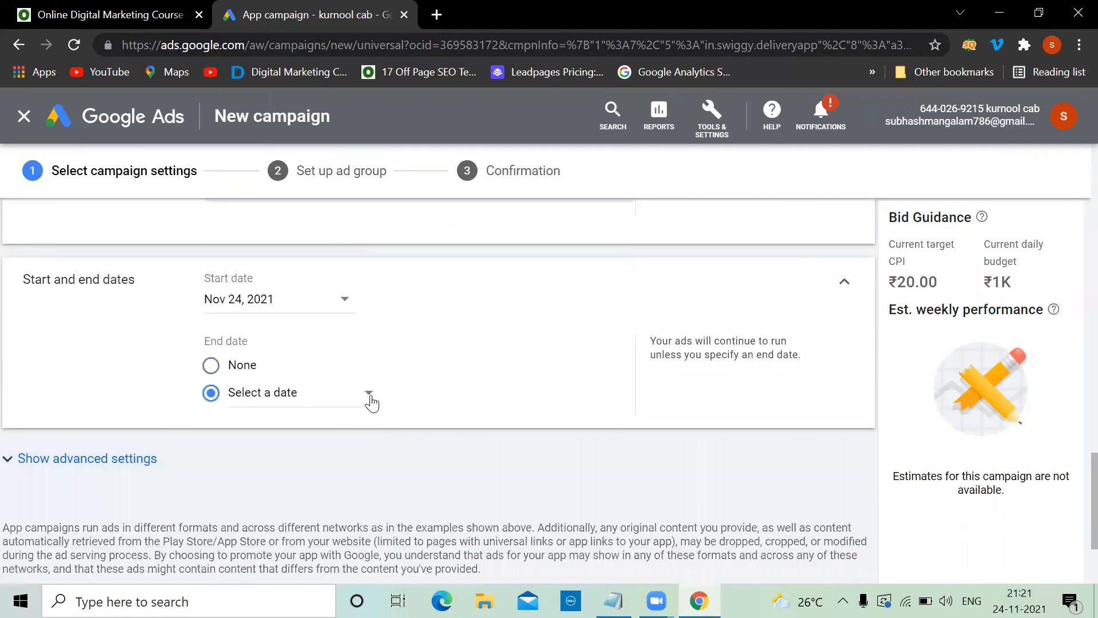
left_click(370, 401)
left_click(429, 342)
scroll(445, 377, "down", 3)
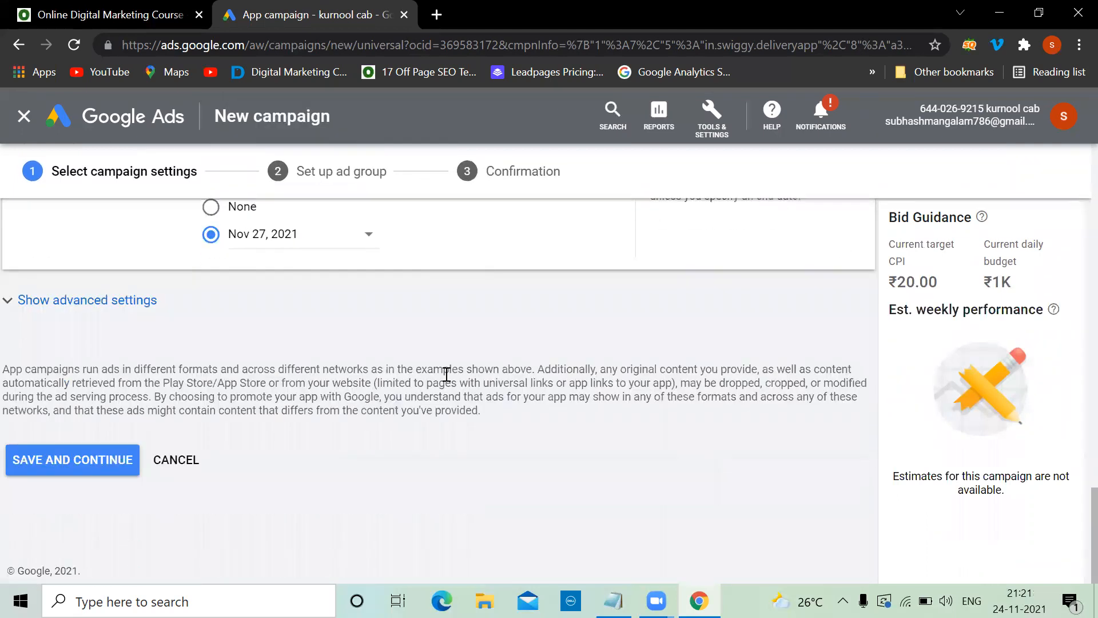
- Review all the campaign settings, save them and continue to the ad group setup
scroll(446, 374, "up", 15)
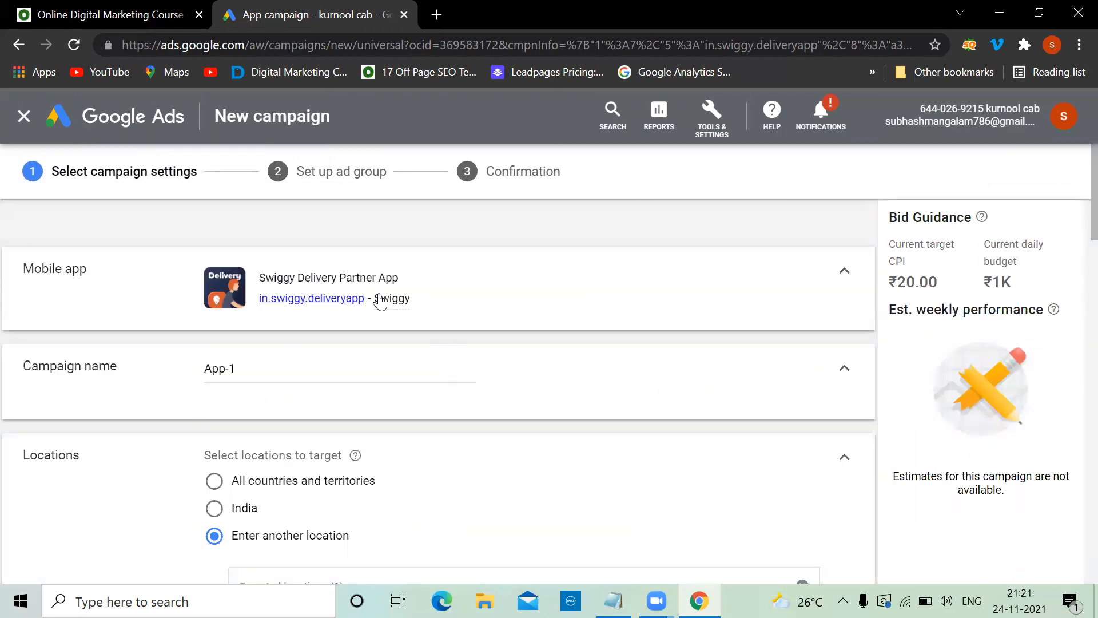
scroll(270, 374, "down", 5)
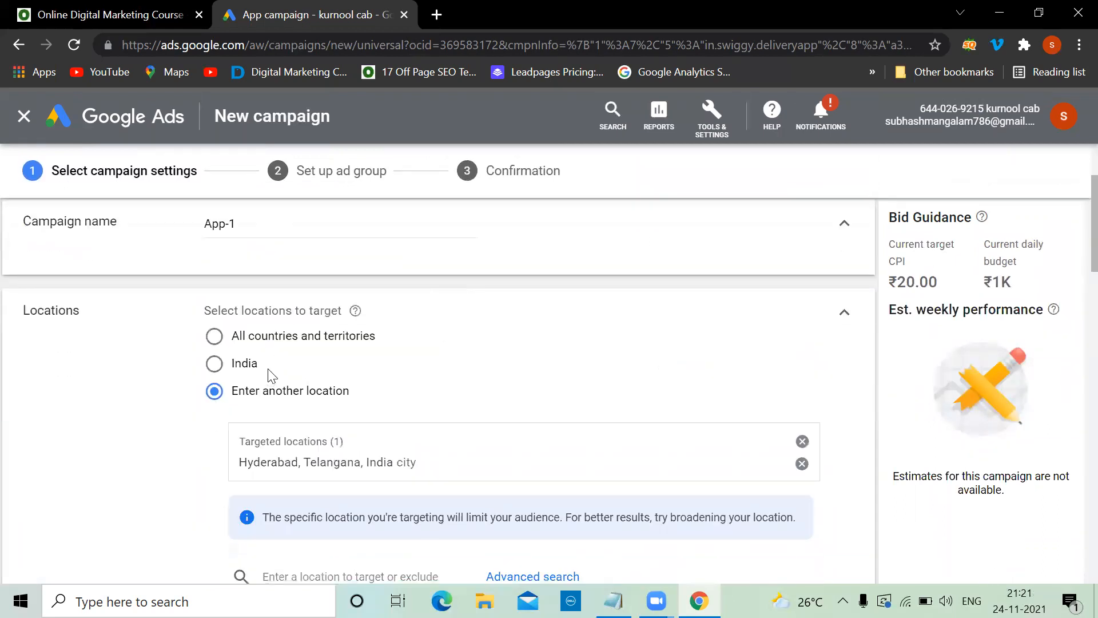
scroll(422, 435, "down", 6)
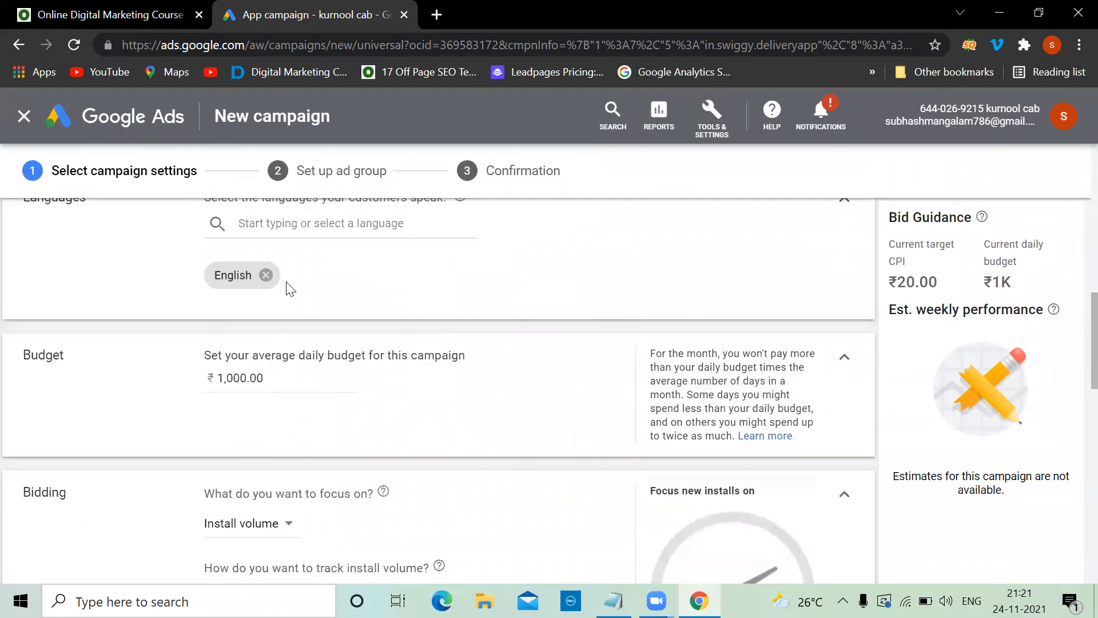
scroll(274, 282, "down", 2)
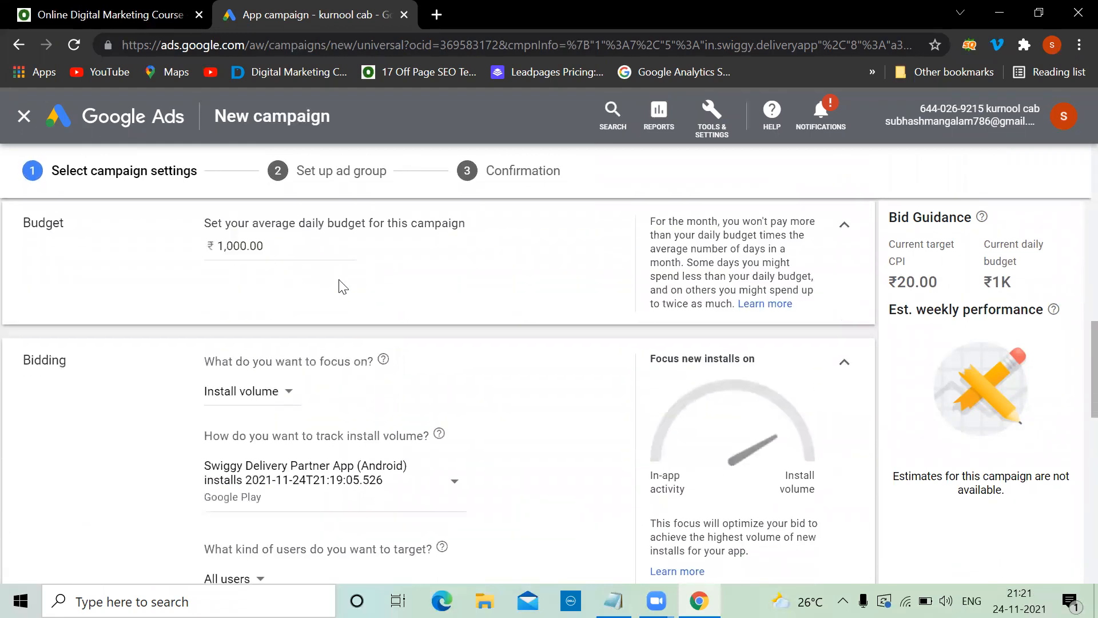
scroll(341, 286, "down", 3)
scroll(341, 286, "down", 1)
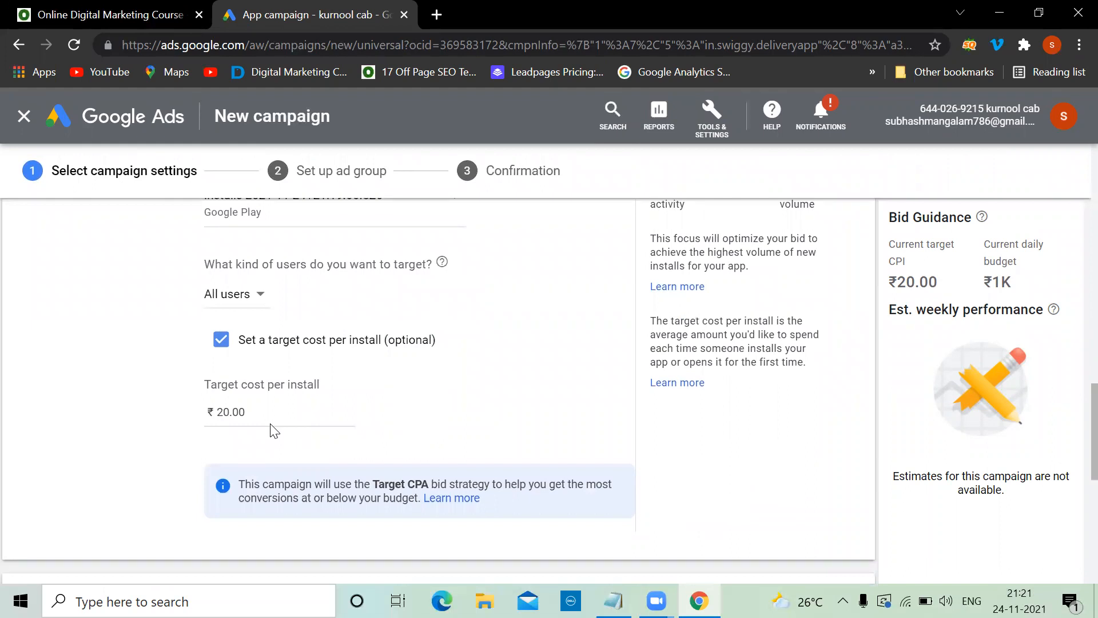
scroll(270, 424, "down", 10)
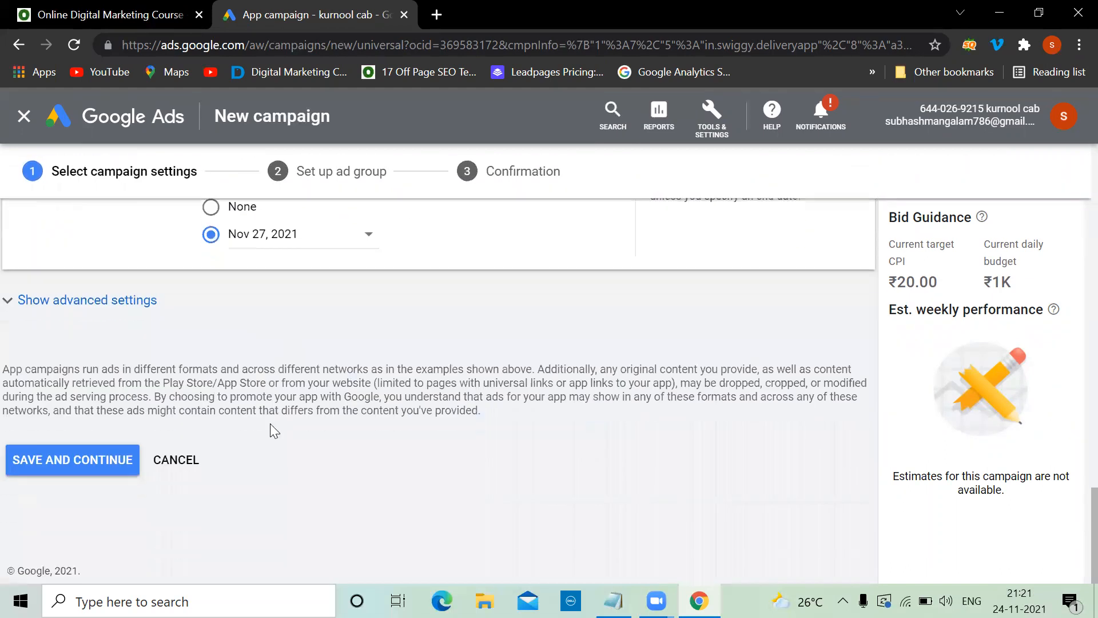
left_click(98, 464)
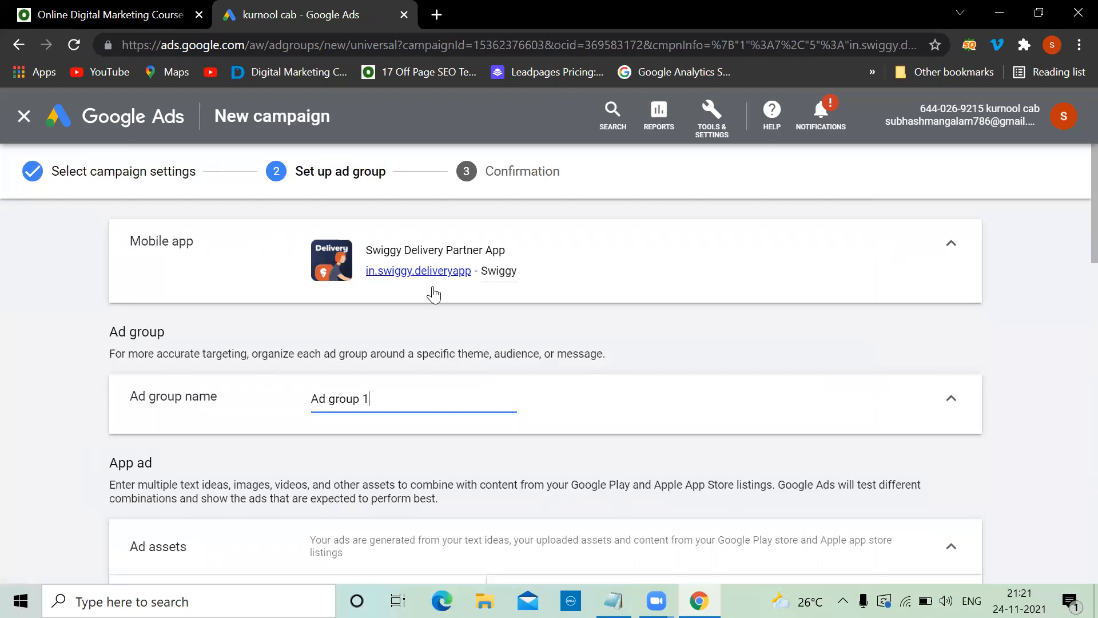
- Examine the ad asset fields of the new ad group and the Display preview of the app ad
scroll(450, 315, "down", 12)
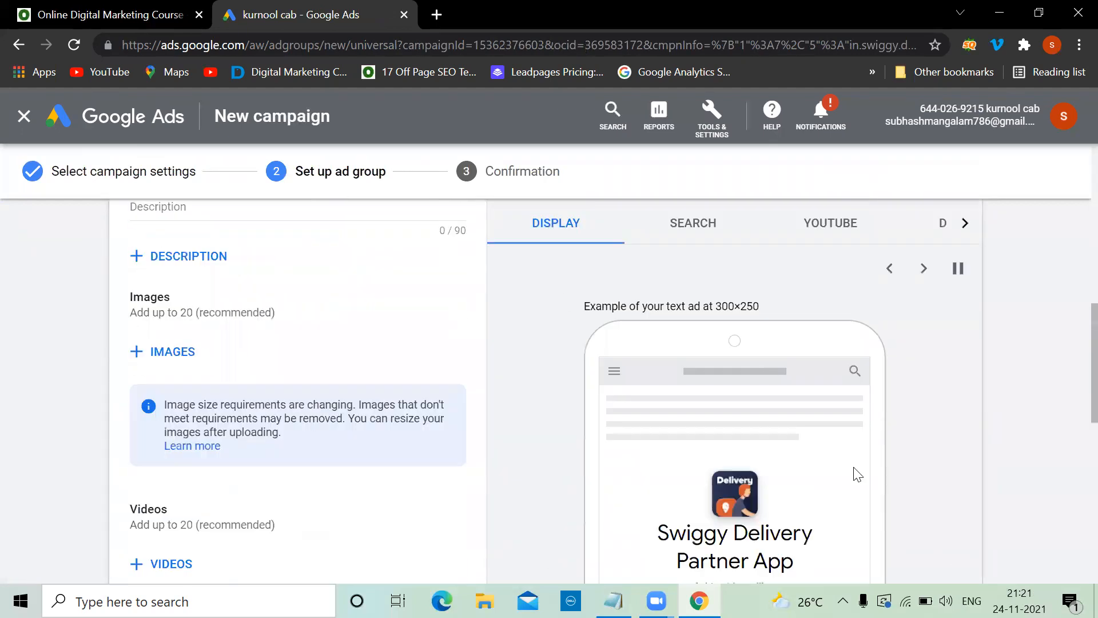
scroll(834, 375, "up", 7)
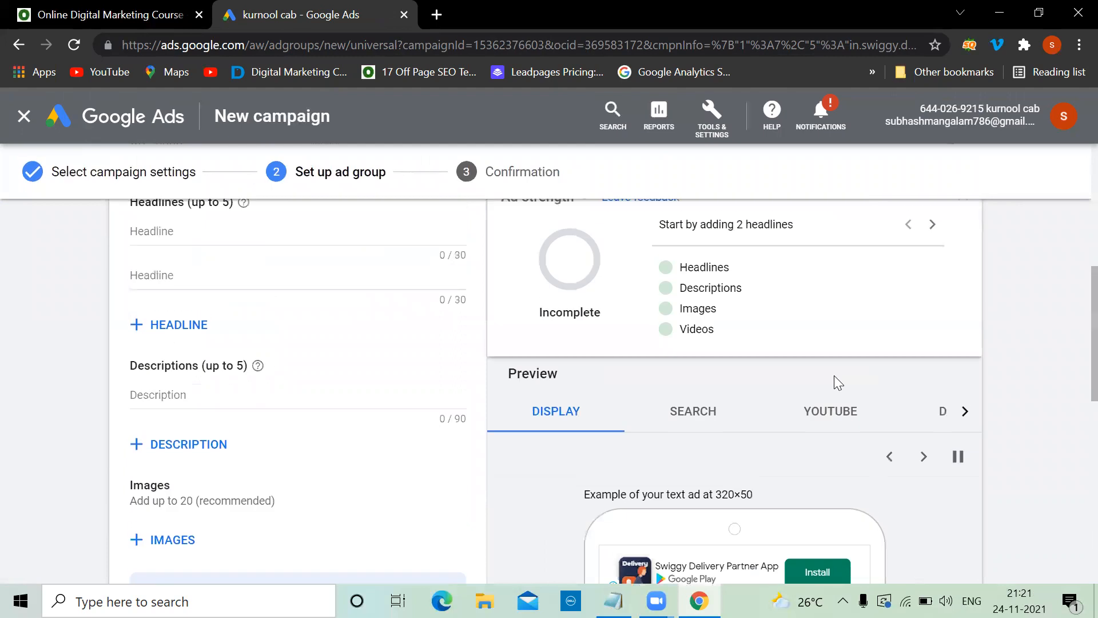
scroll(834, 375, "down", 5)
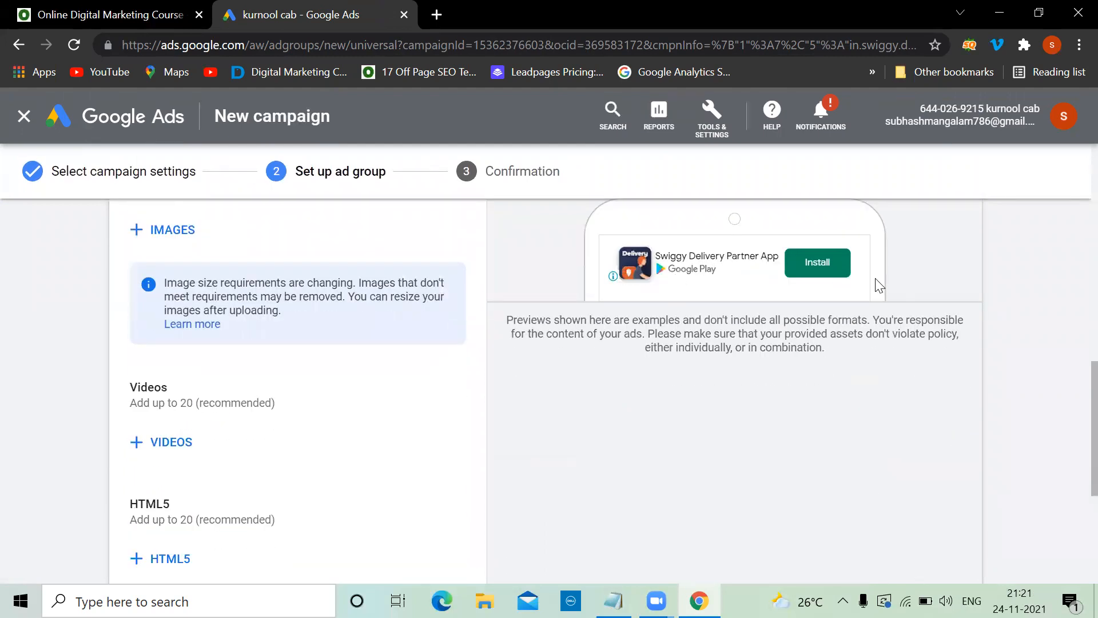
scroll(878, 285, "up", 2)
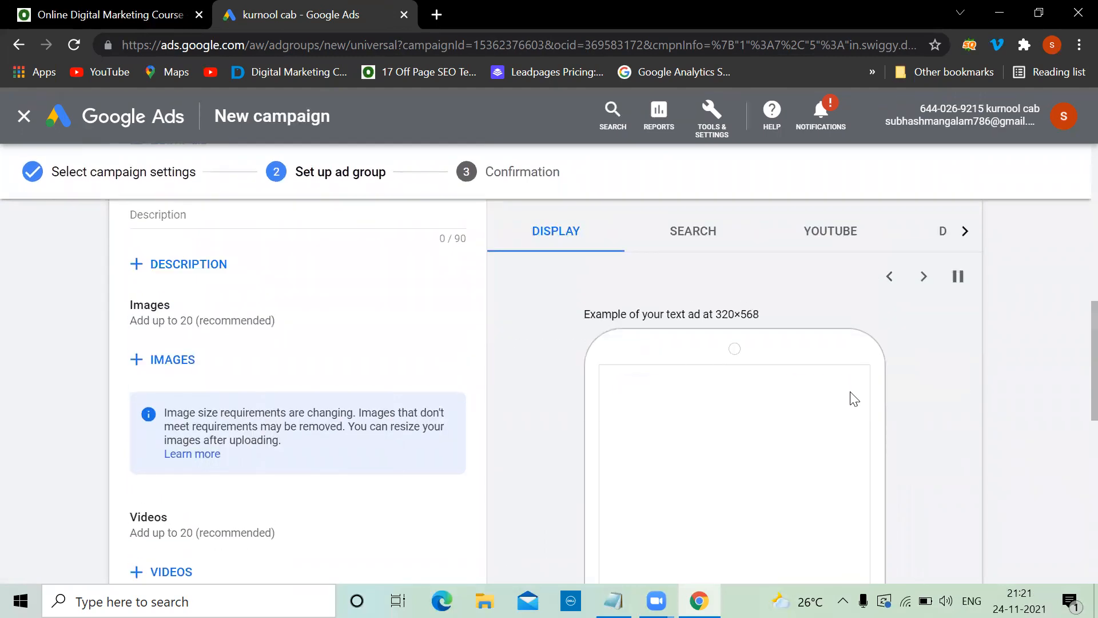
scroll(866, 401, "down", 2)
scroll(867, 400, "down", 2)
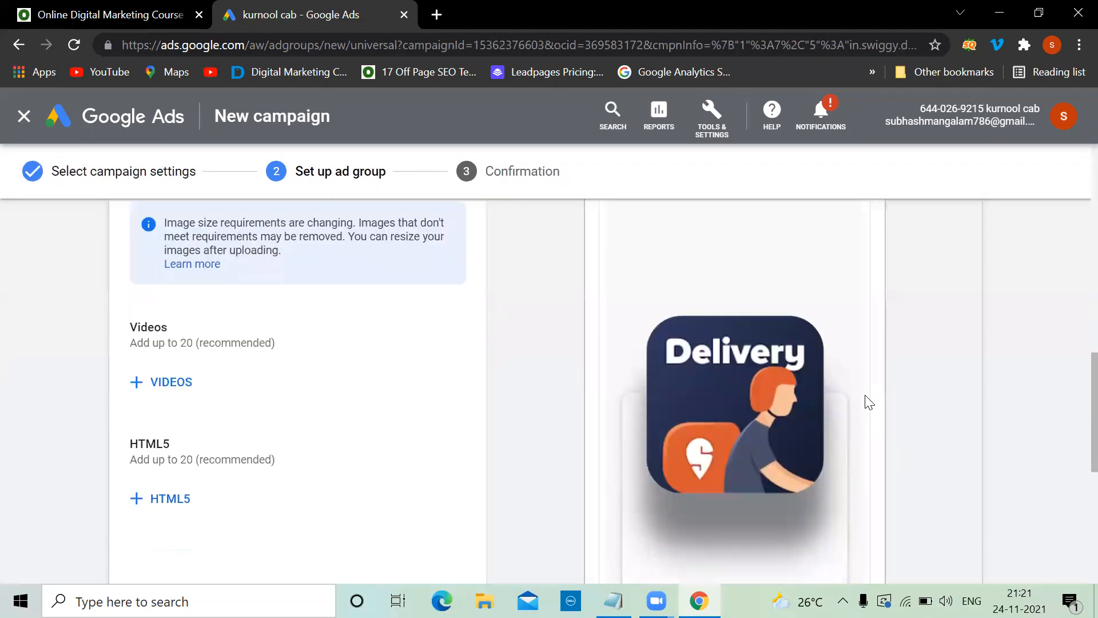
scroll(866, 400, "up", 5)
- Preview how the app ad looks in the Search and YouTube formats
left_click(720, 325)
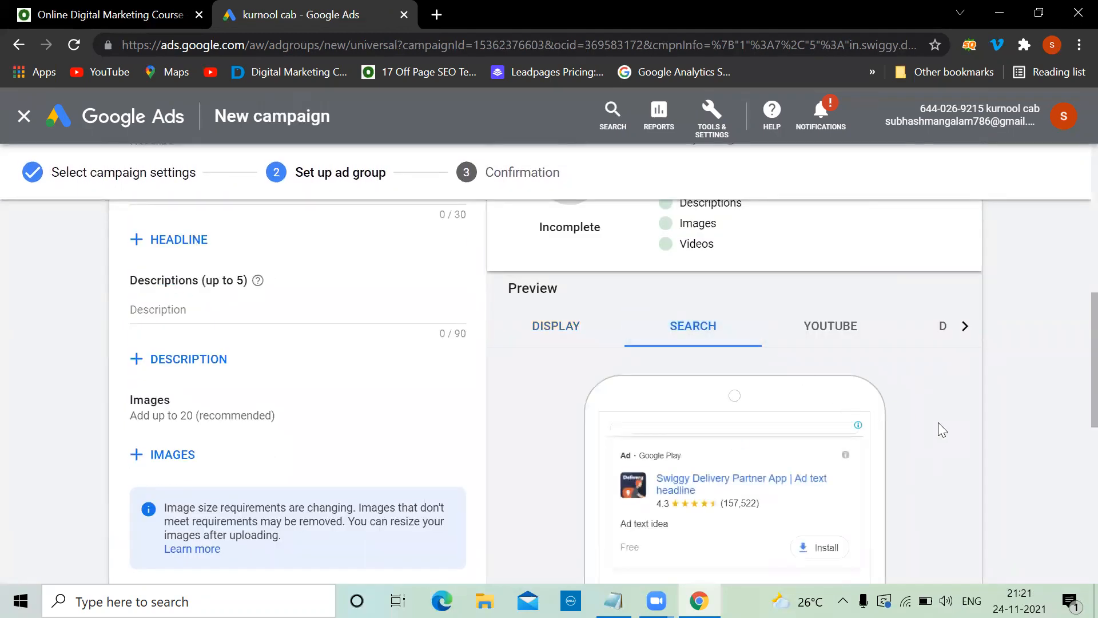
scroll(939, 424, "down", 2)
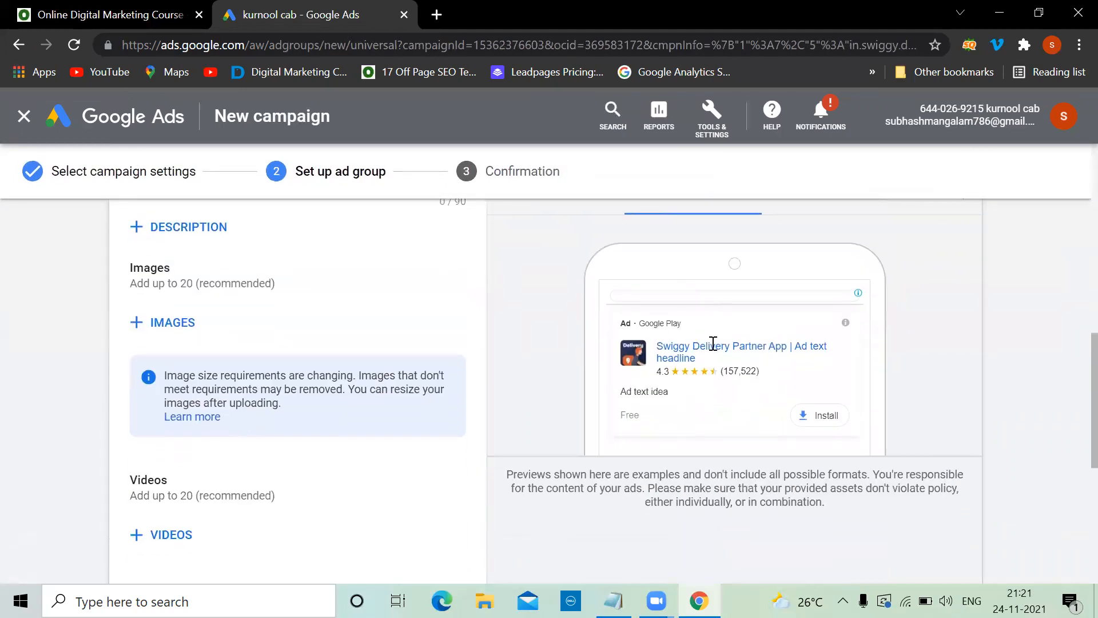
scroll(832, 422, "up", 3)
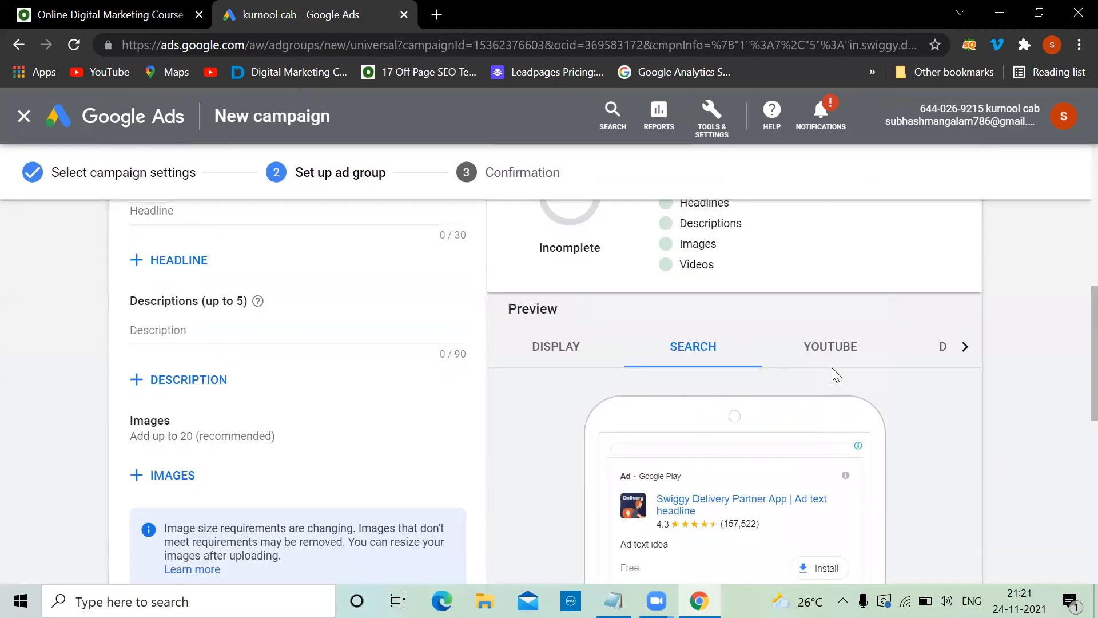
left_click(830, 347)
scroll(867, 421, "down", 3)
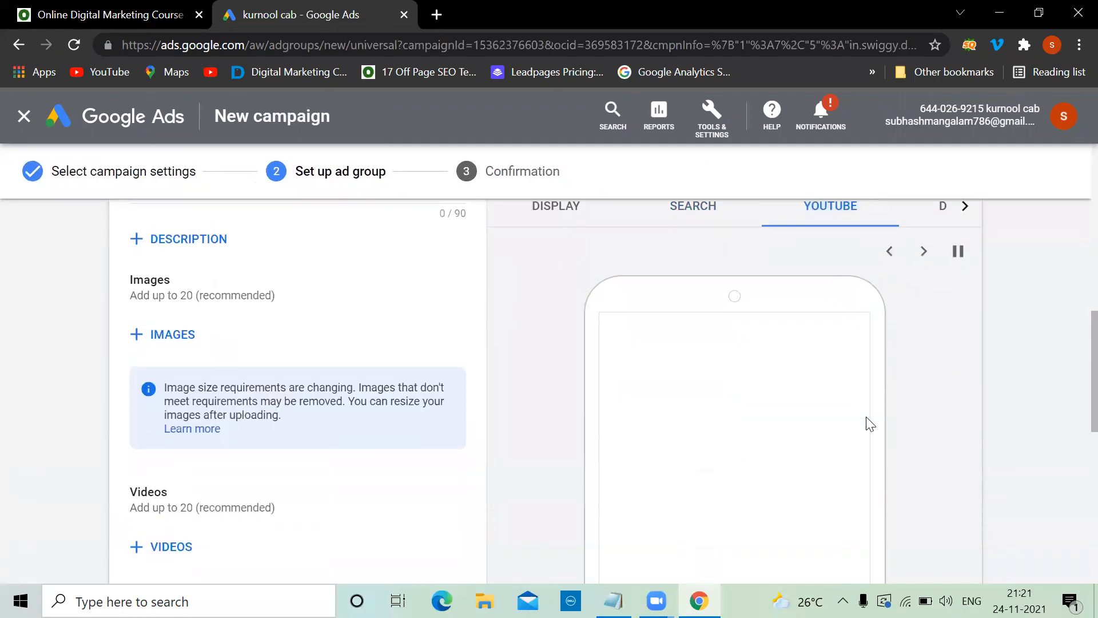
scroll(789, 429, "down", 2)
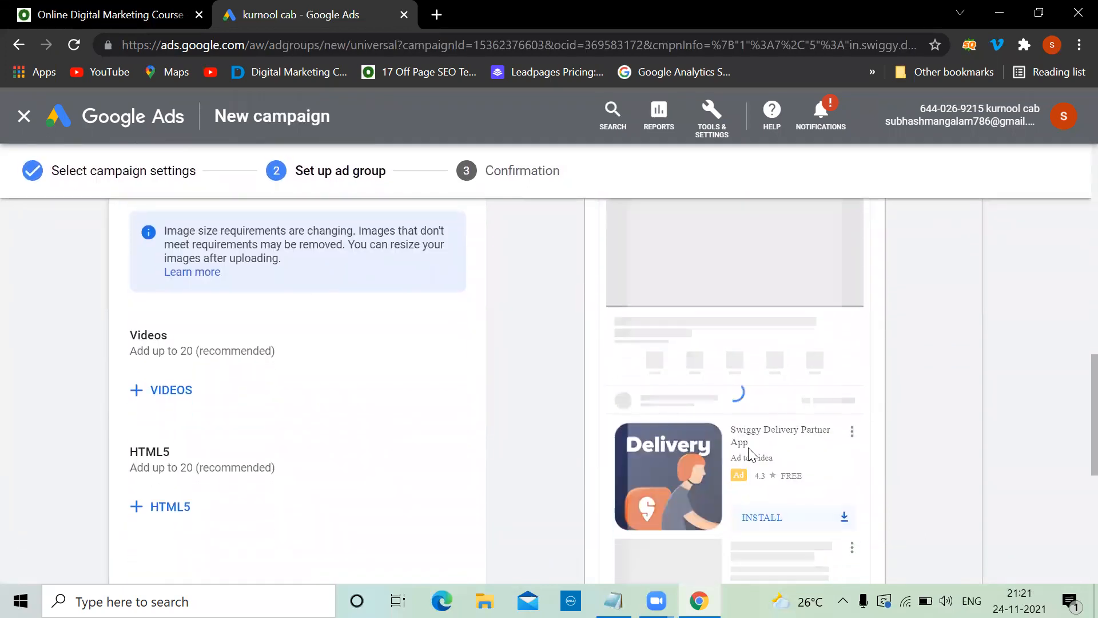
- Look over the description, image, video and headline assets, and switch the ad preview back to Search
scroll(749, 452, "up", 6)
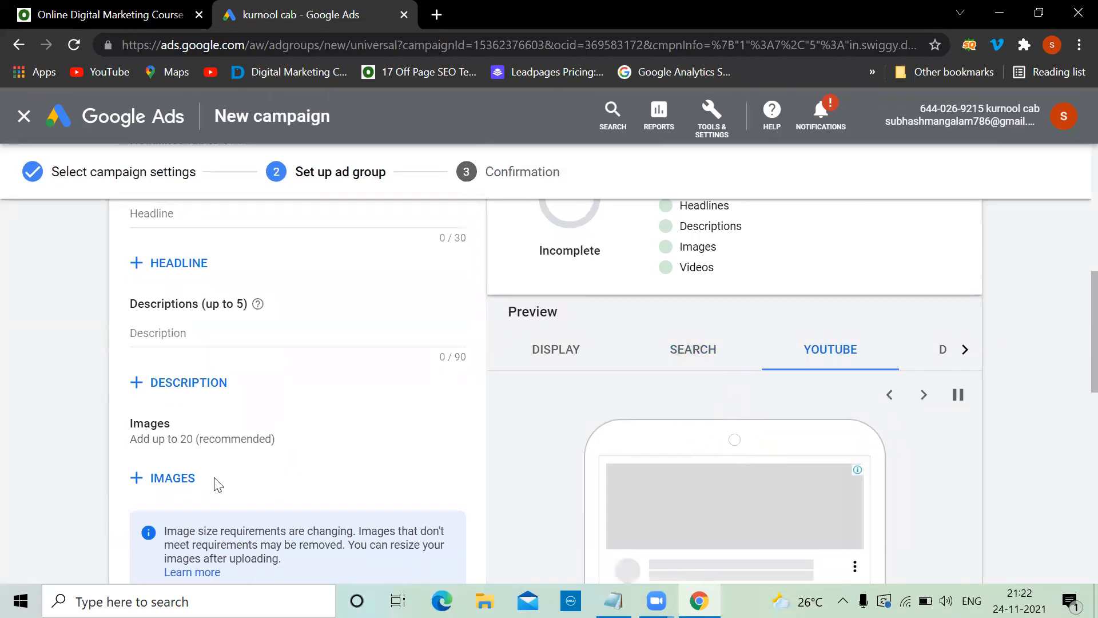
scroll(213, 480, "down", 4)
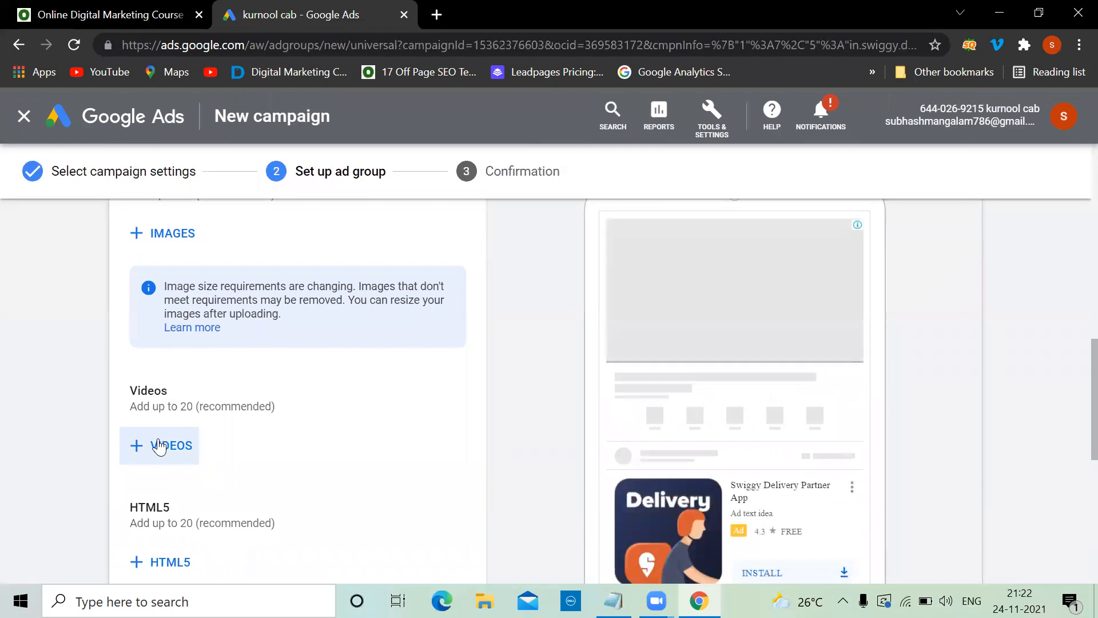
scroll(163, 443, "up", 3)
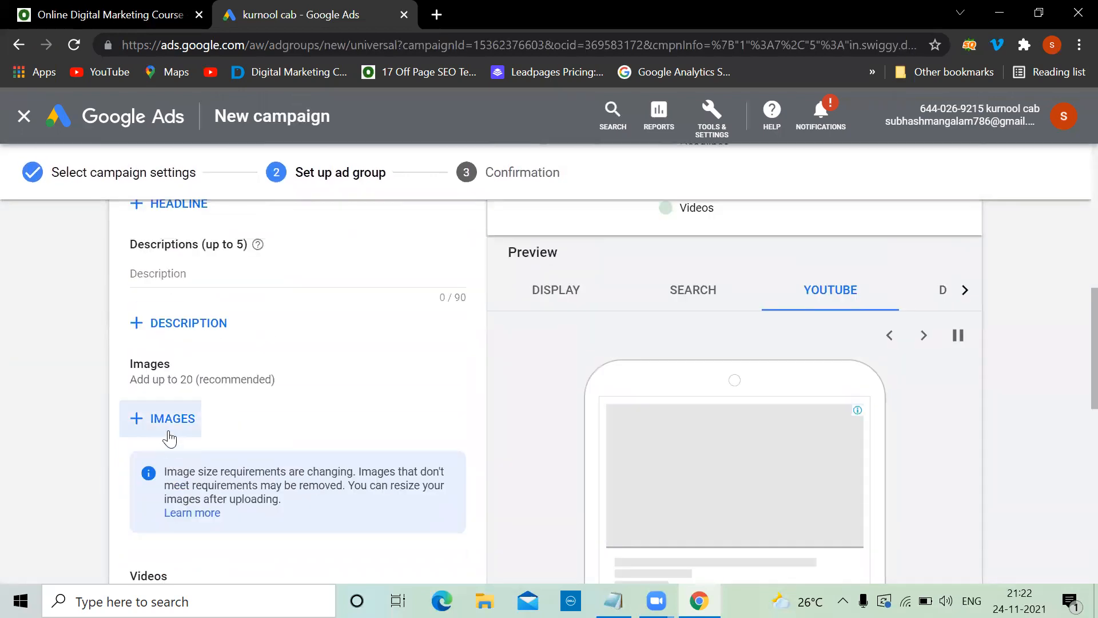
left_click(677, 302)
scroll(346, 329, "up", 10)
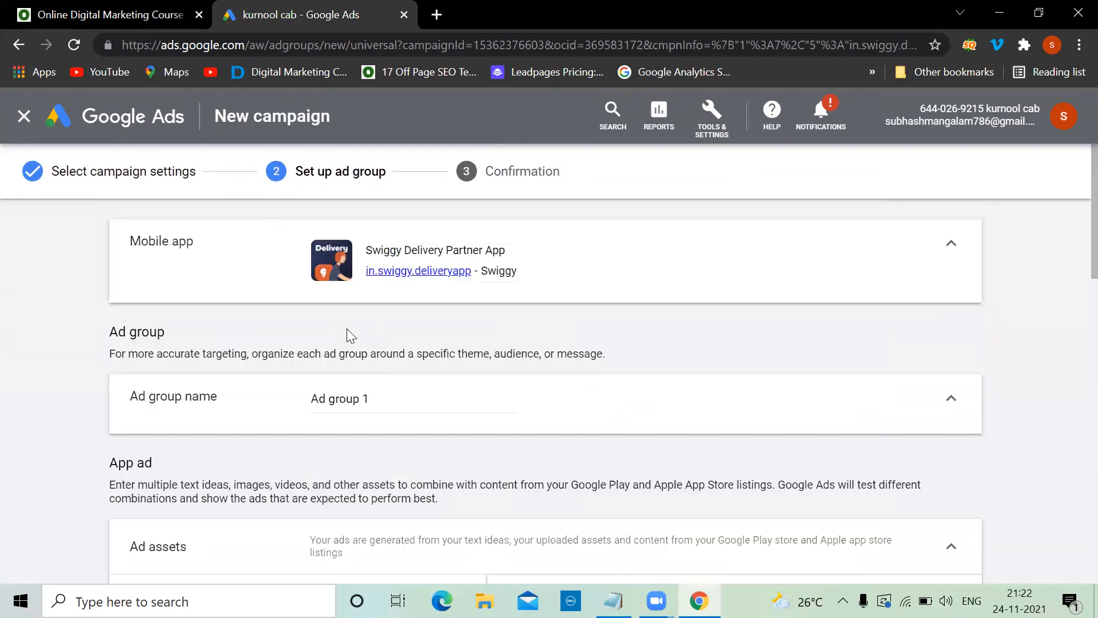
scroll(346, 329, "down", 6)
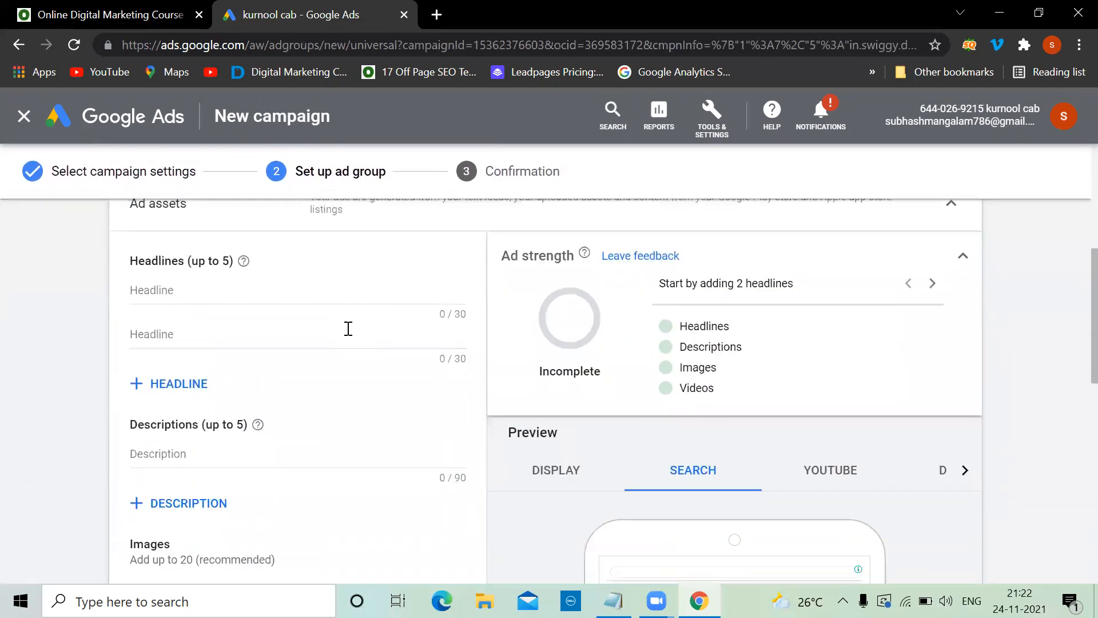
- Enter the first two ad headlines as "Order Food Online" and "Get Delivered in Just 10 Mins"
left_click(194, 286)
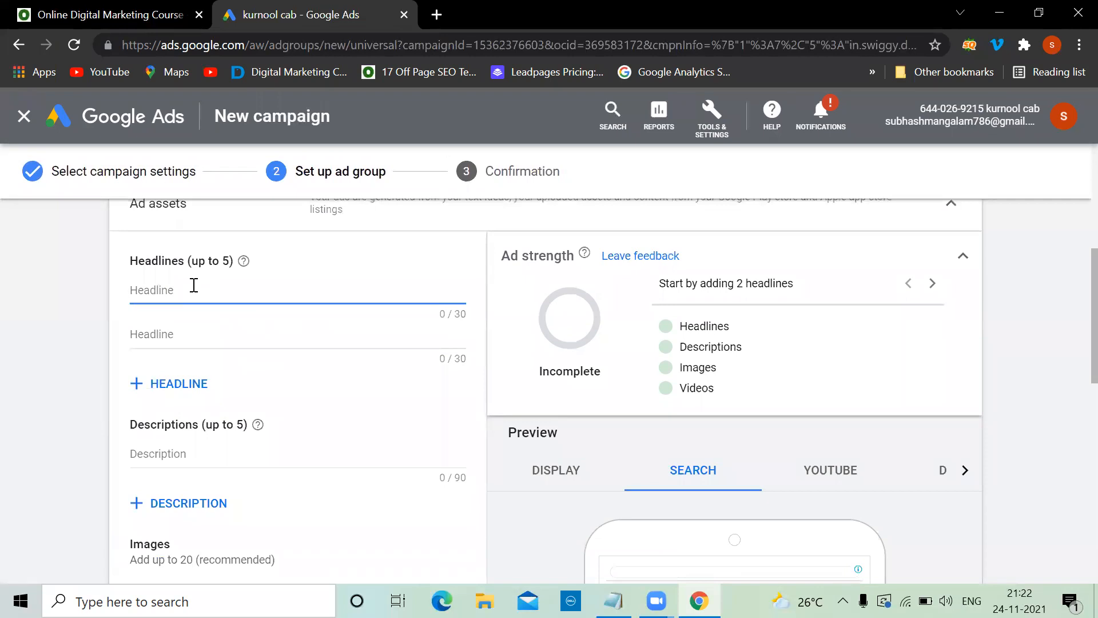
type("Order Food Online")
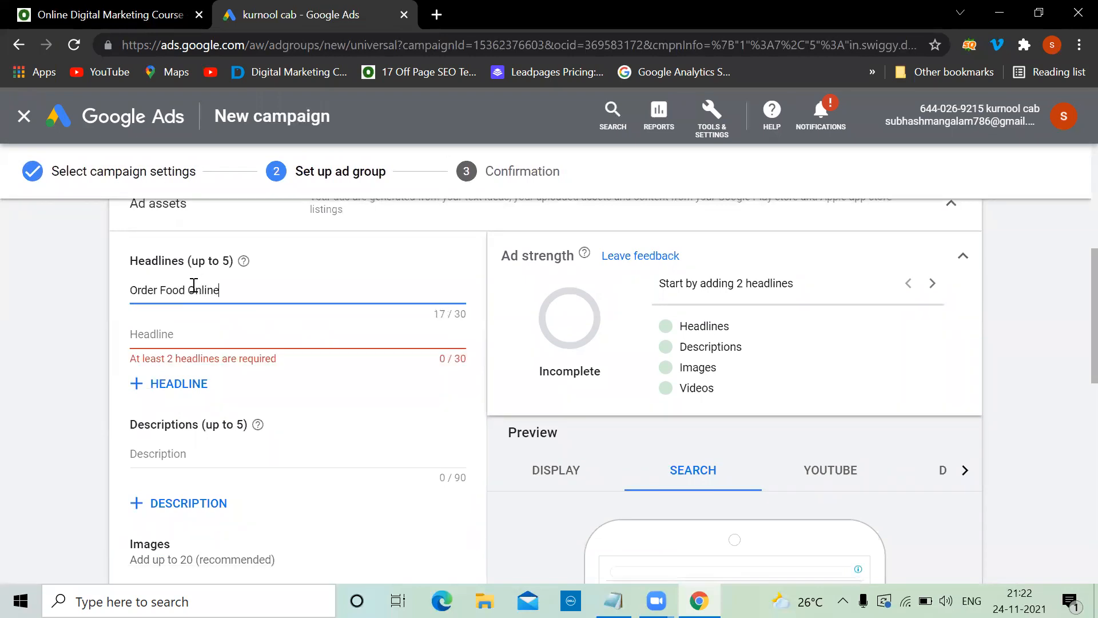
left_click(173, 337)
type("Get D")
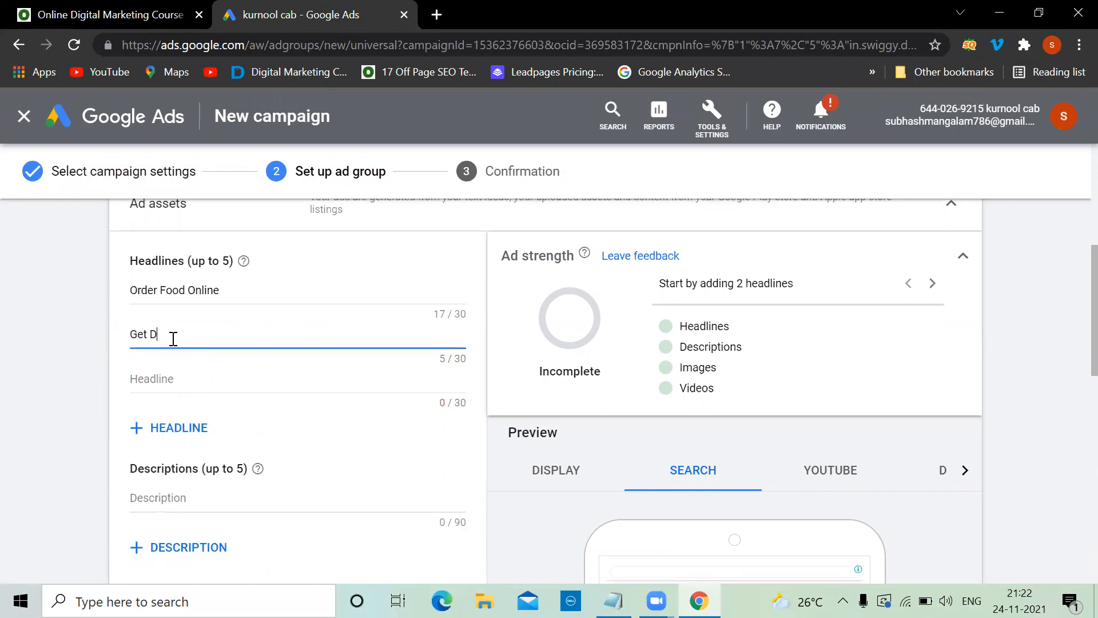
type("elivered in Ju")
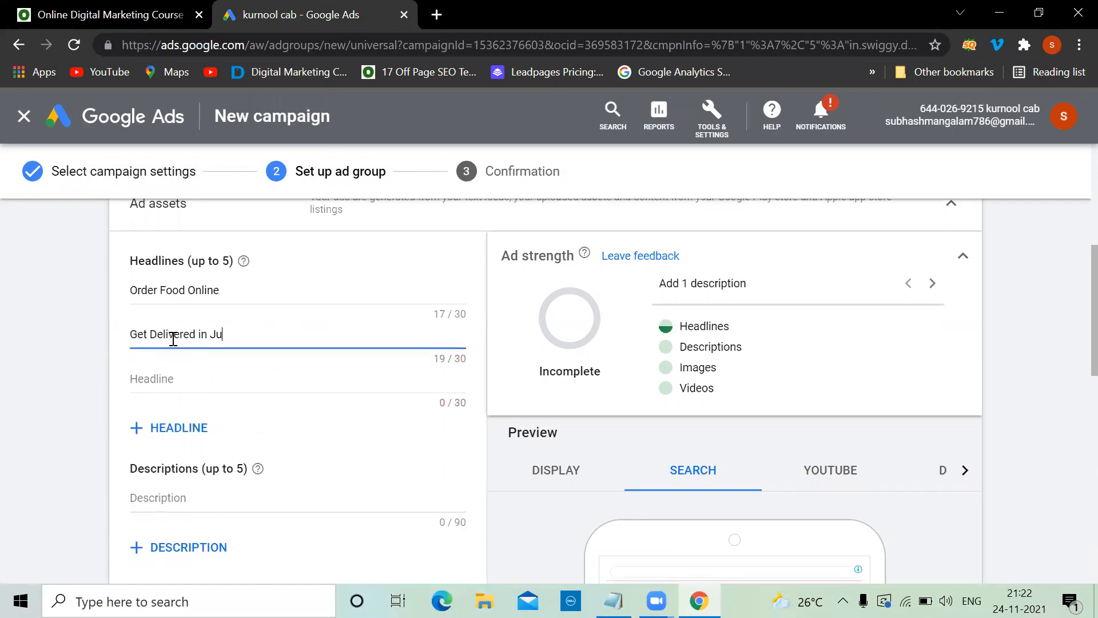
type("st 10 Minute")
key("BackSpace")
key("BackSpace")
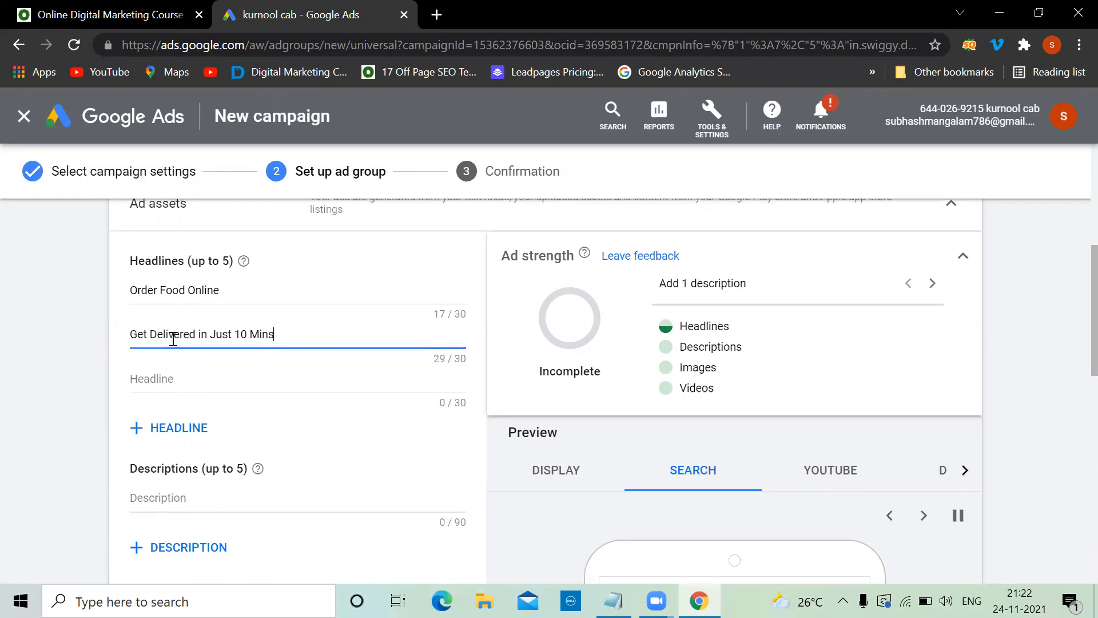
- Enter "Download the App Now" as the third ad headline
left_click(171, 382)
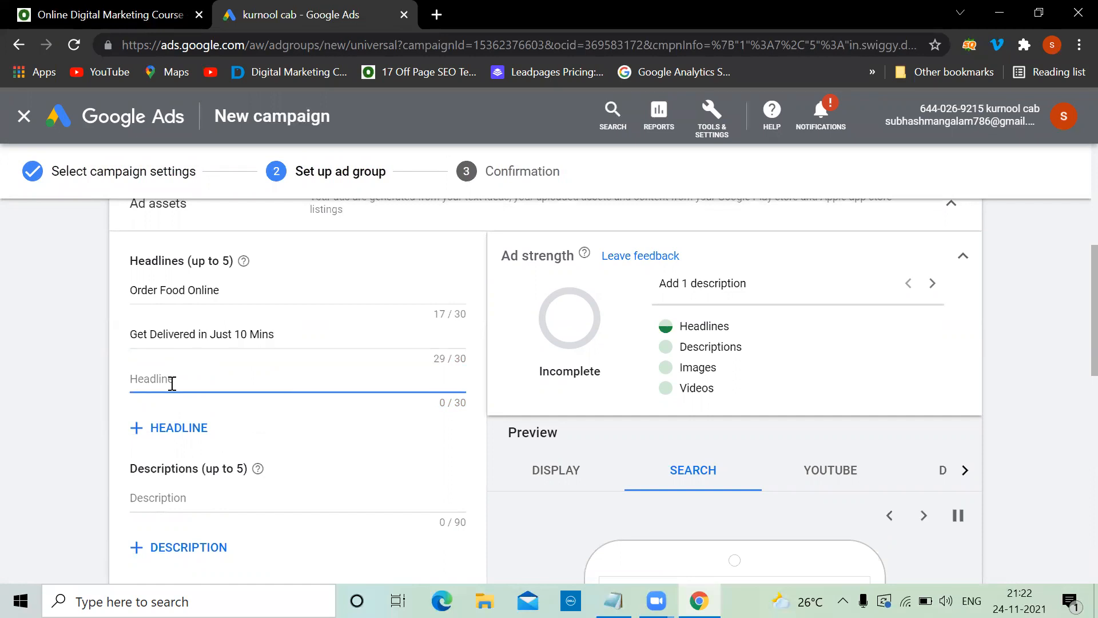
type("Down")
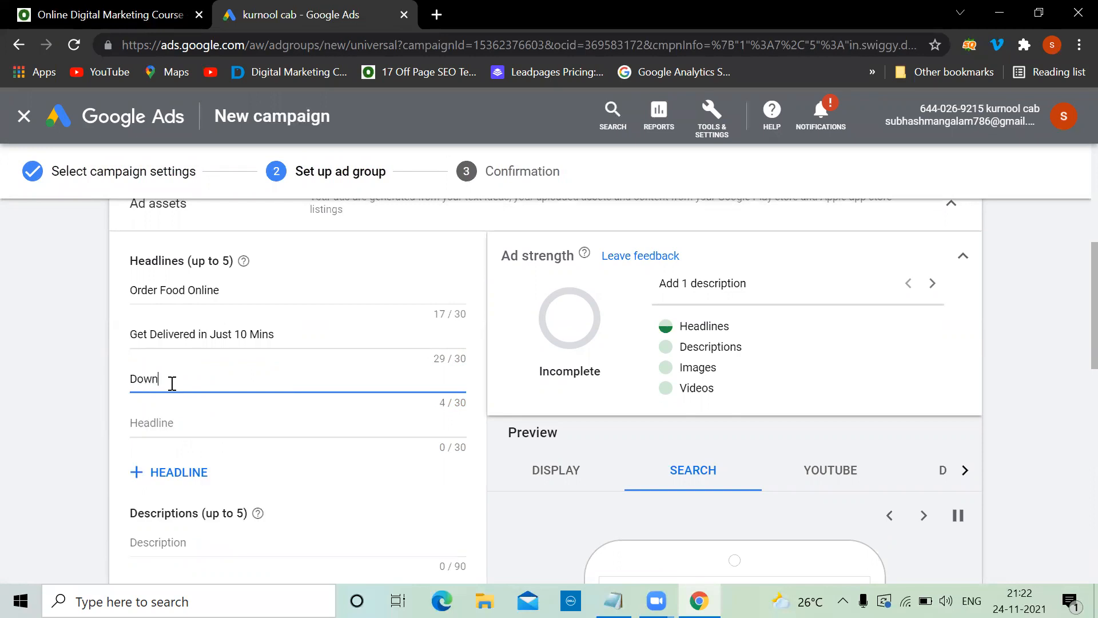
type("lo")
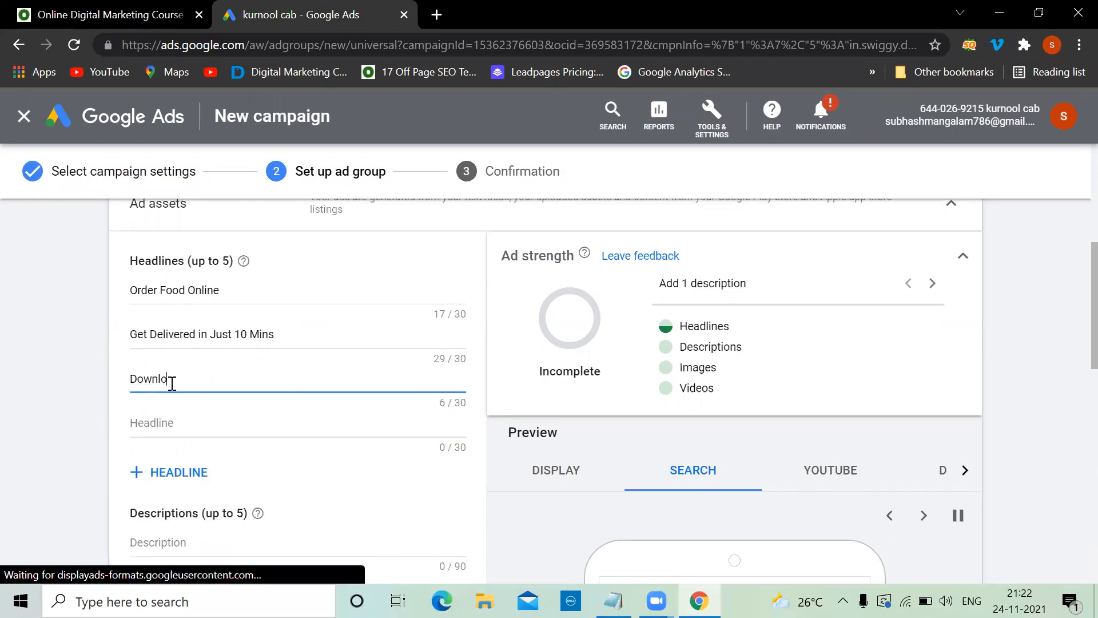
type("ad the App Now")
- Enter two ad descriptions, "Order Delicious Food Online" and "Download the APP Now"
scroll(227, 449, "down", 3)
left_click(175, 391)
type("Order Delicious Foo")
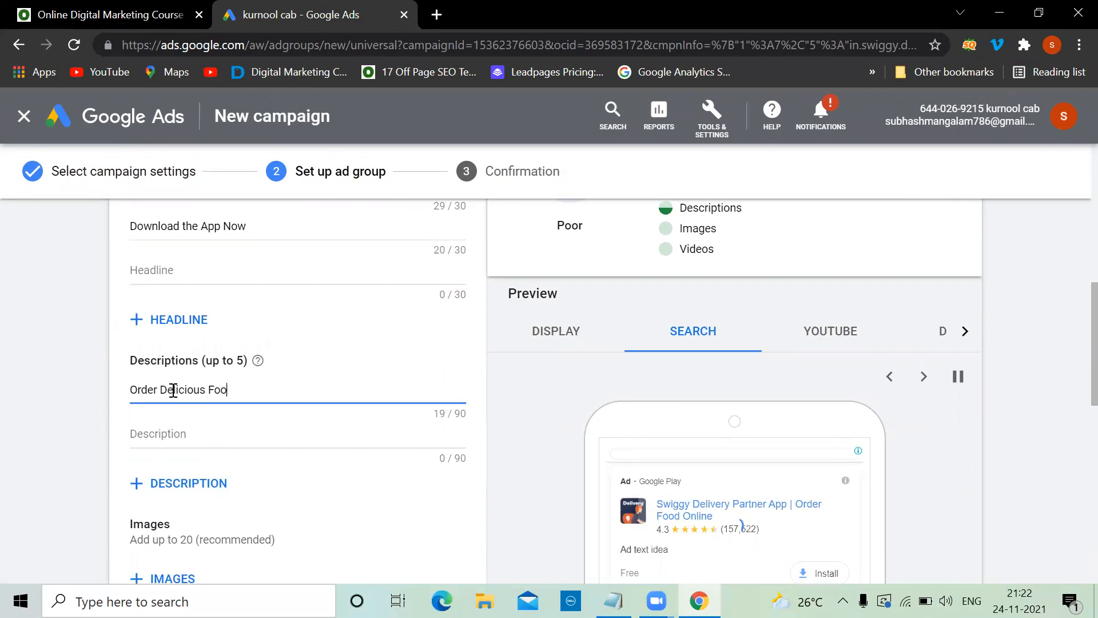
type("d Online")
left_click(163, 433)
type("Down")
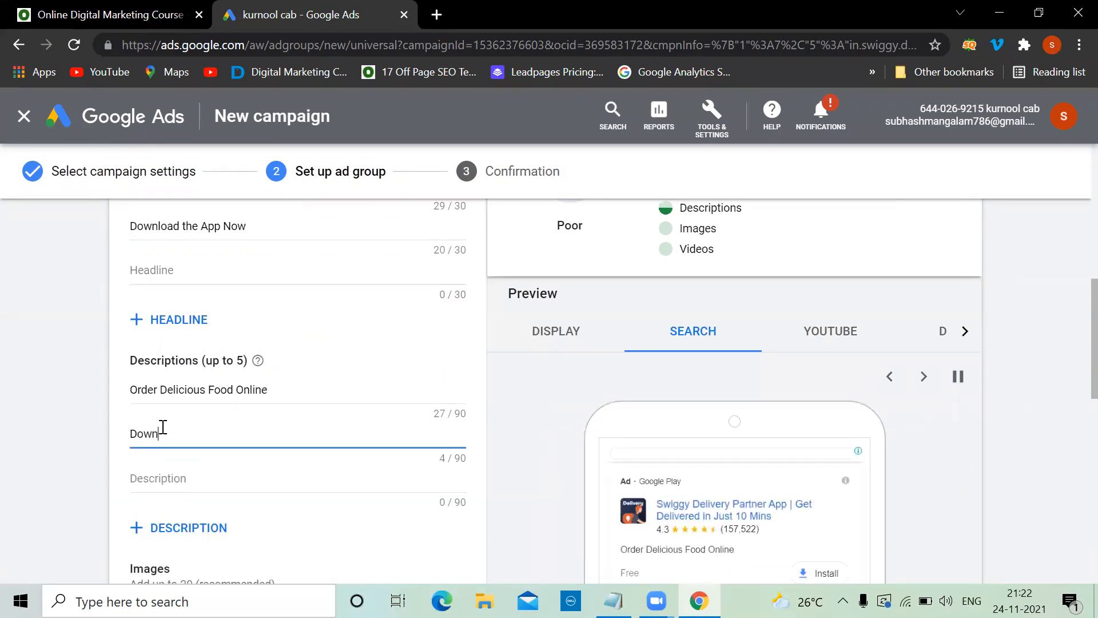
type("load the APp now")
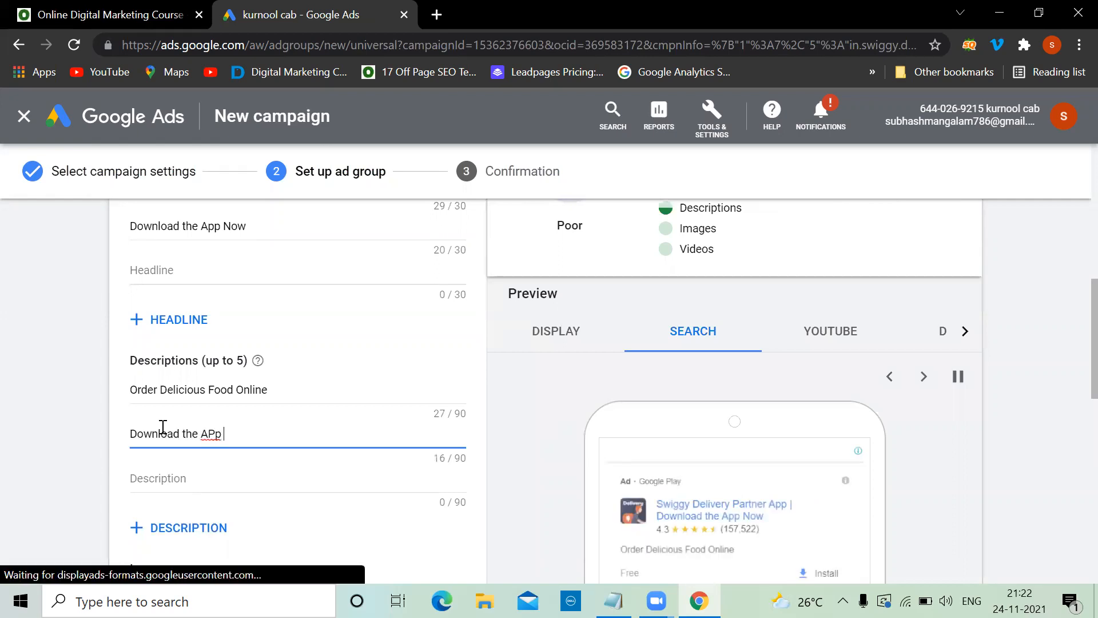
key("BackSpace")
key("BackSpace")
key("BackSpace")
key("BackSpace")
key("BackSpace")
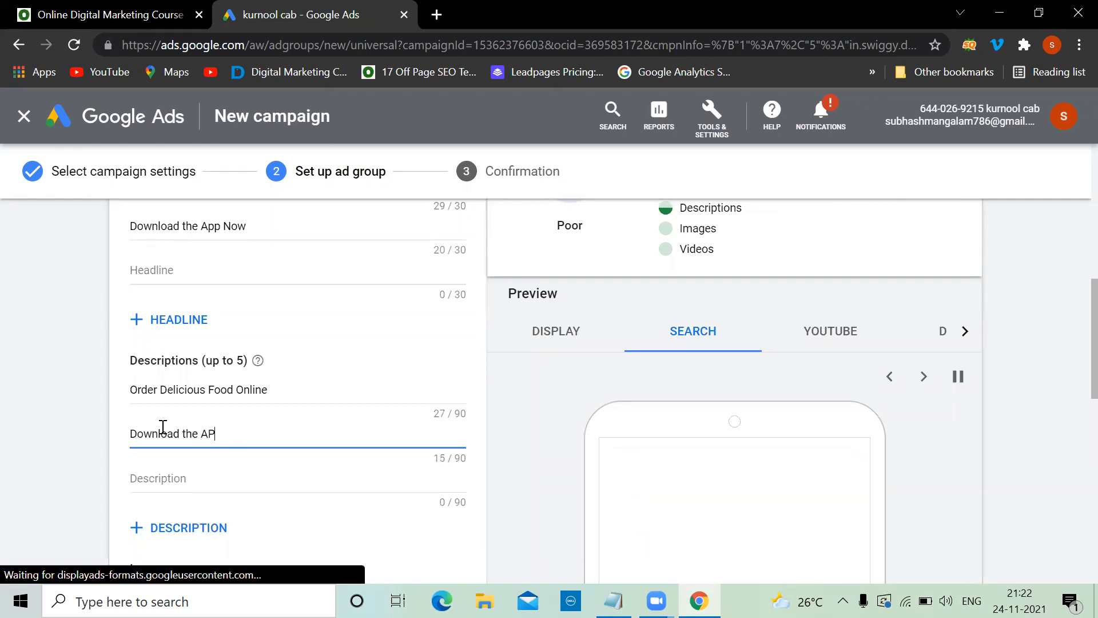
type("P Now")
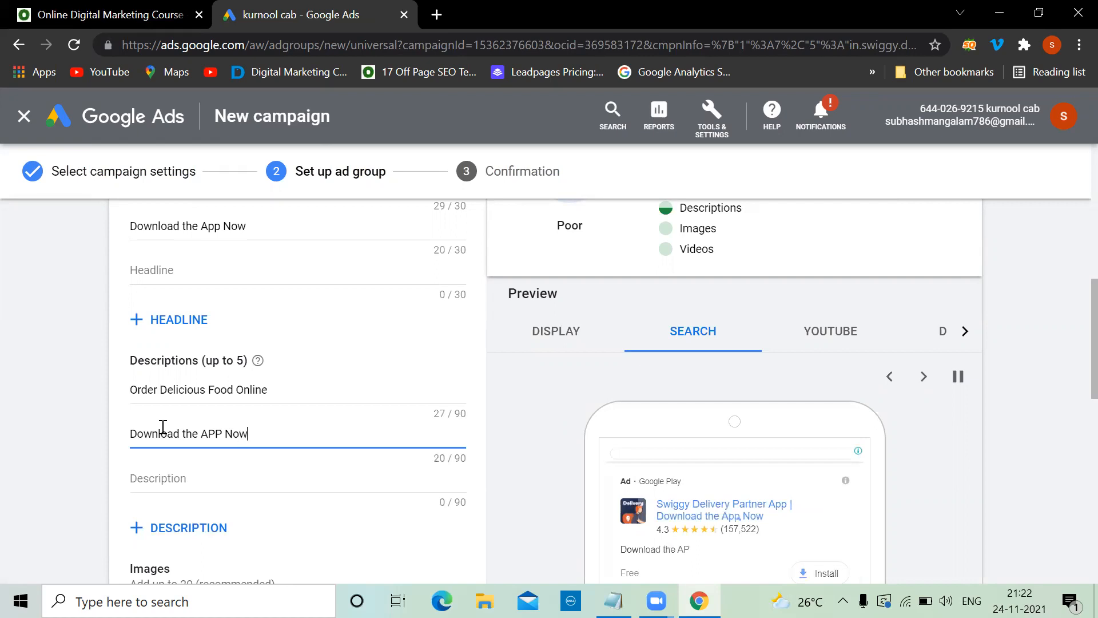
- Compare the entered headlines and descriptions with the Search ad preview, and look over the optional image, video and HTML5 assets
scroll(253, 455, "down", 3)
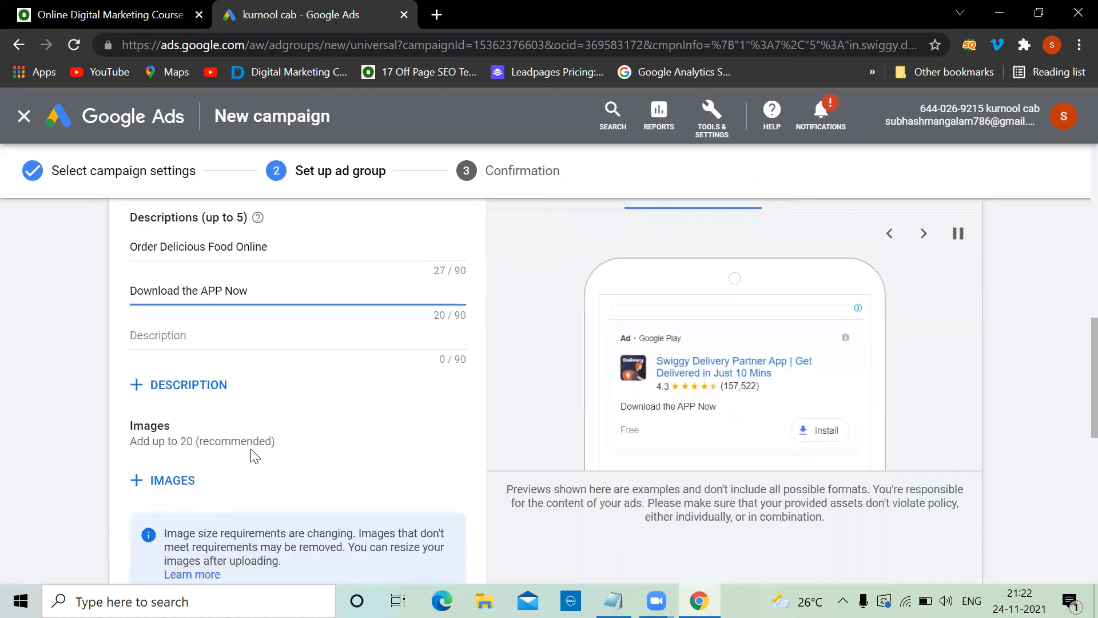
scroll(614, 405, "up", 3)
scroll(615, 405, "down", 4)
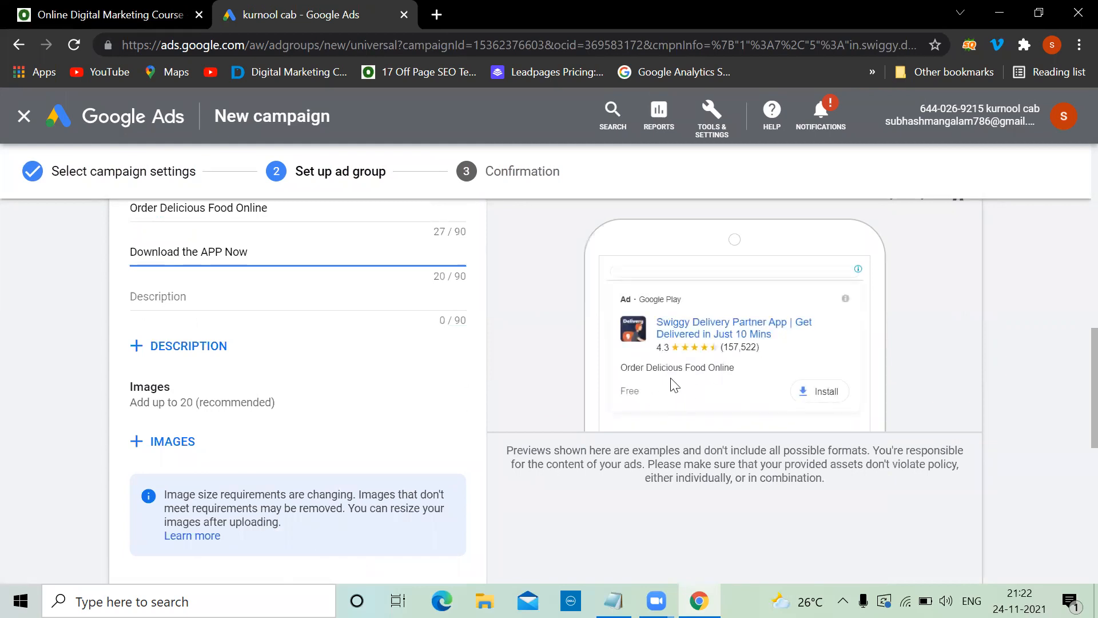
scroll(352, 434, "down", 5)
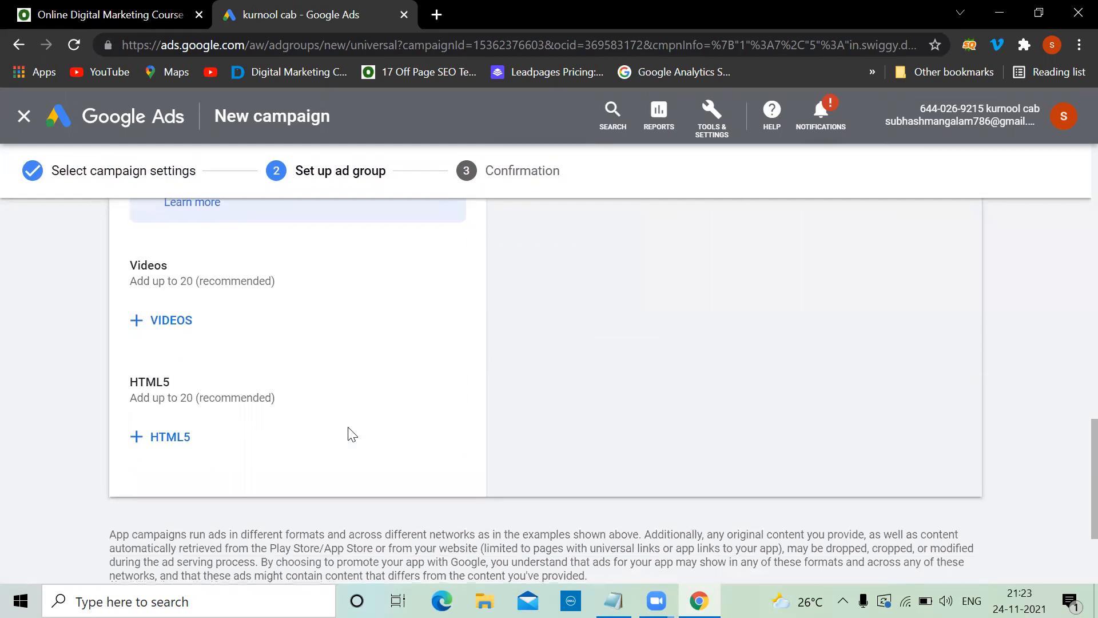
scroll(351, 434, "up", 6)
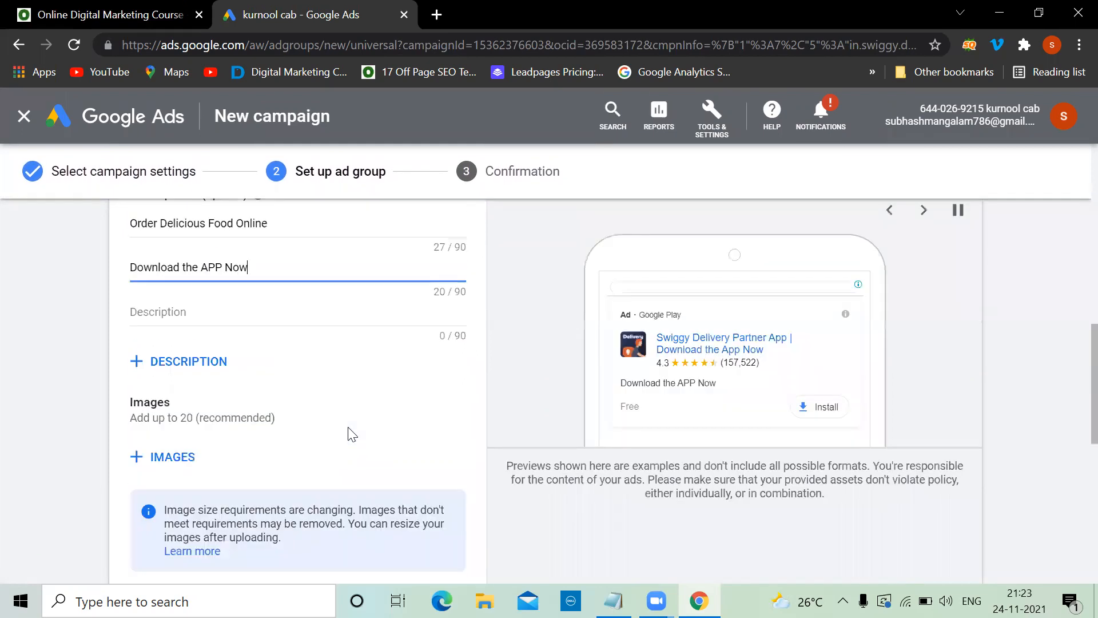
scroll(352, 435, "up", 3)
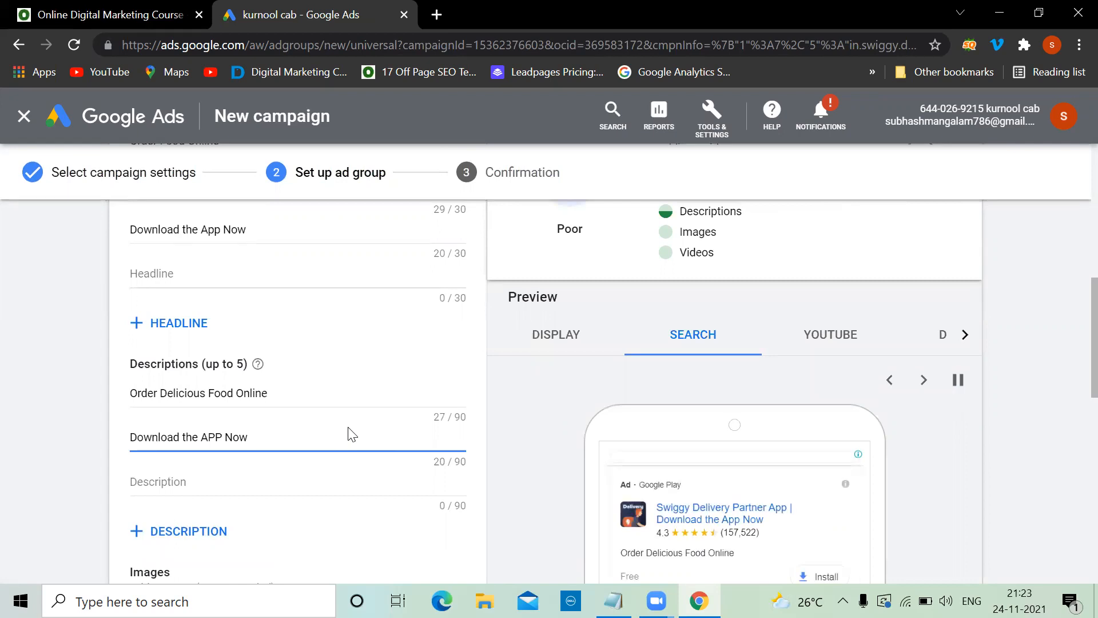
scroll(352, 435, "down", 4)
scroll(352, 435, "up", 3)
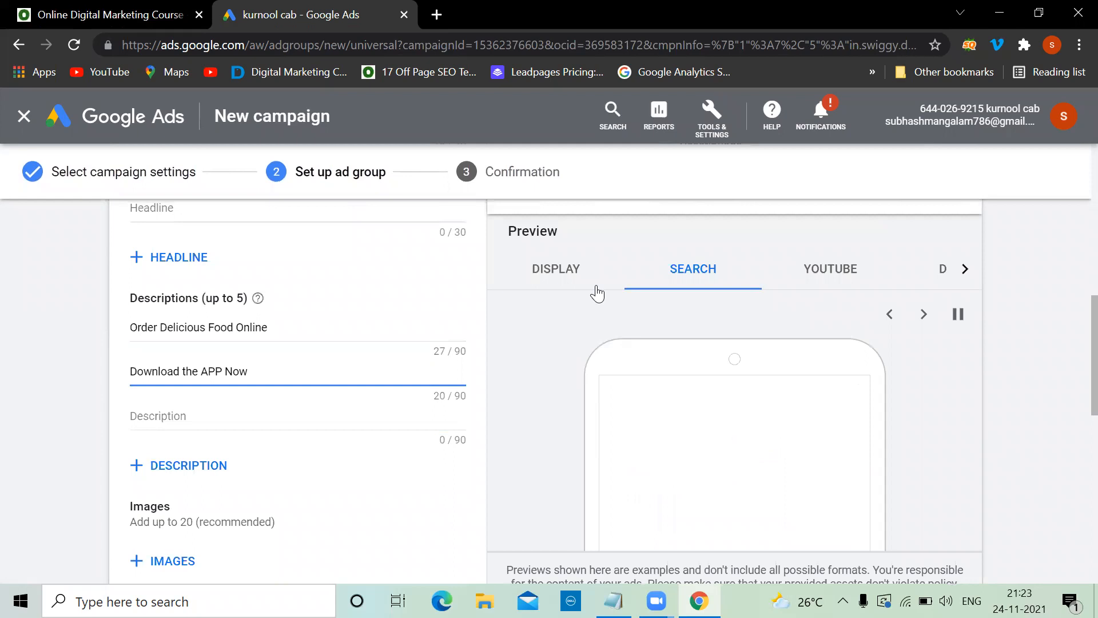
scroll(343, 359, "down", 3)
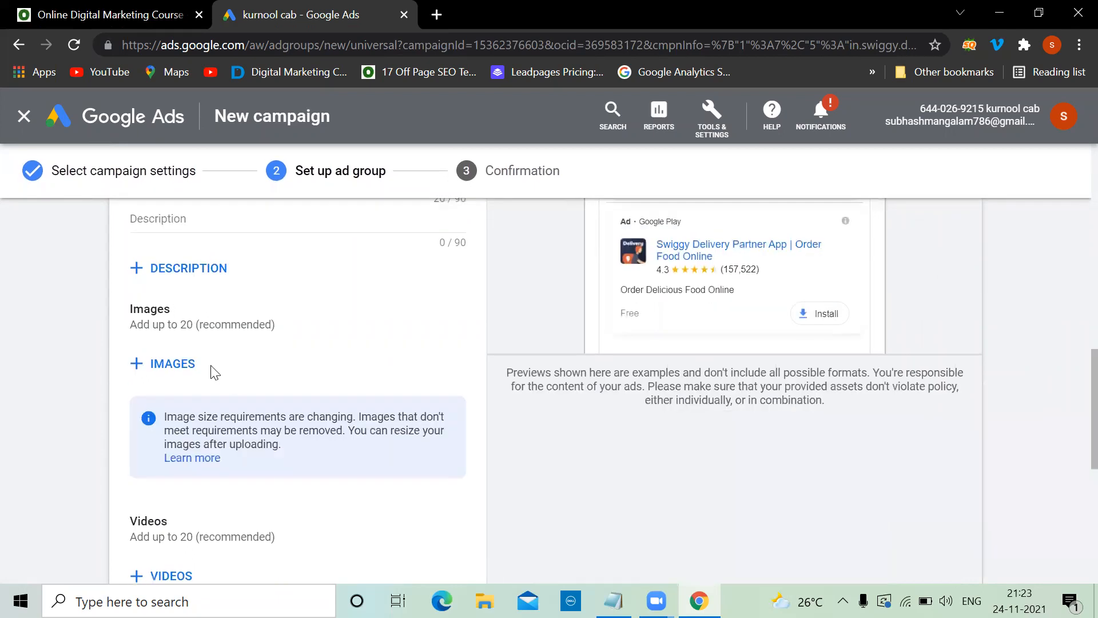
scroll(286, 385, "down", 3)
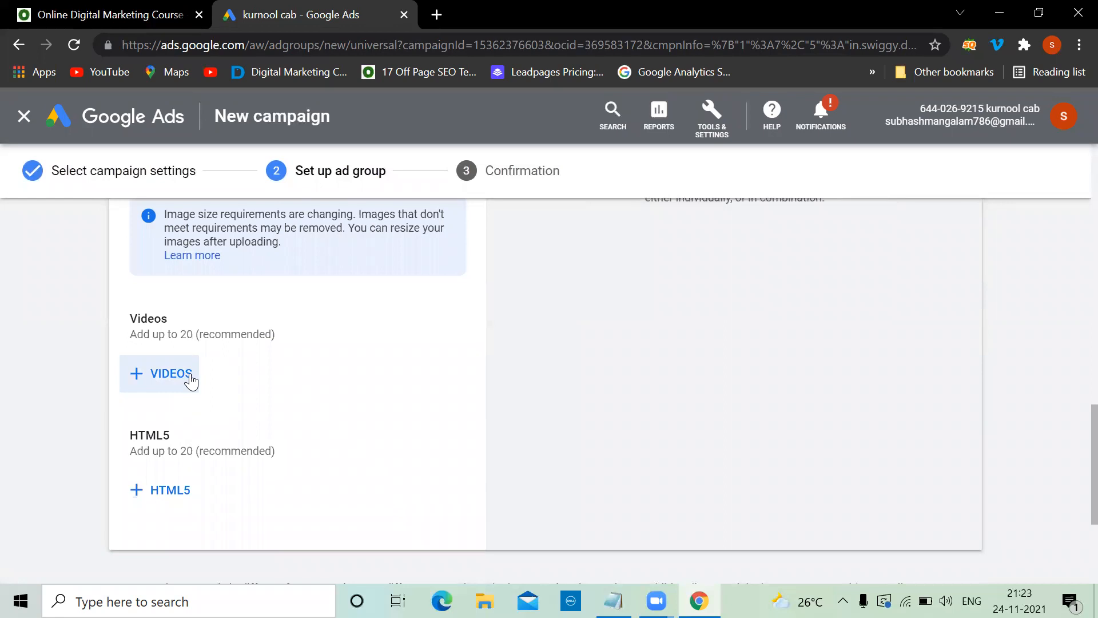
- Save the ad group, continue past the campaign summary to the new campaign, and return to the all-campaigns overview
scroll(192, 374, "up", 15)
scroll(192, 375, "down", 19)
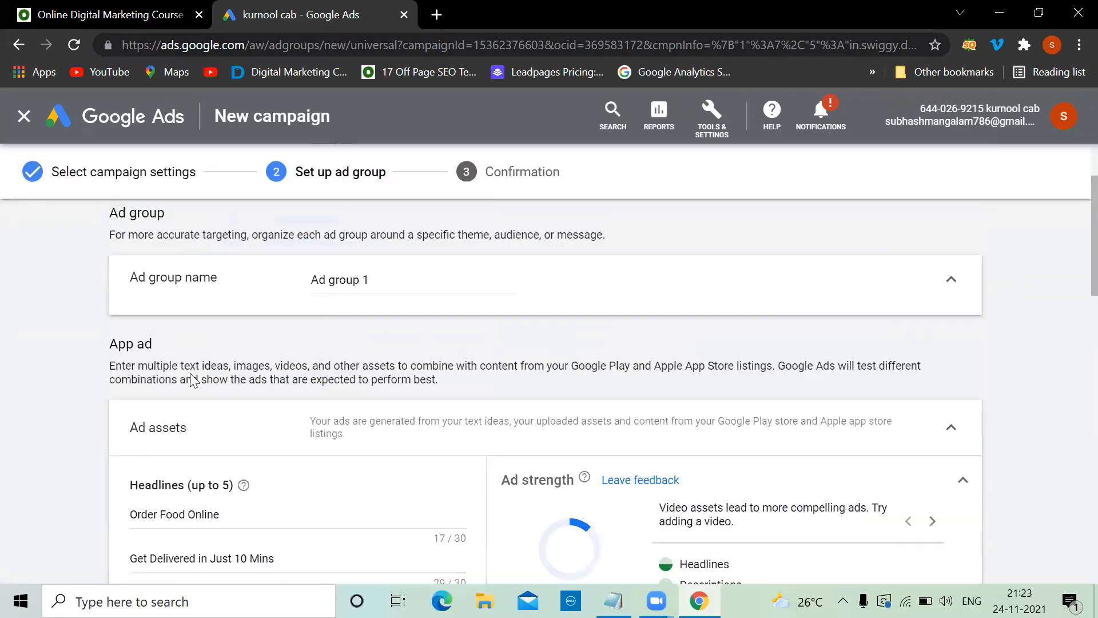
left_click(167, 456)
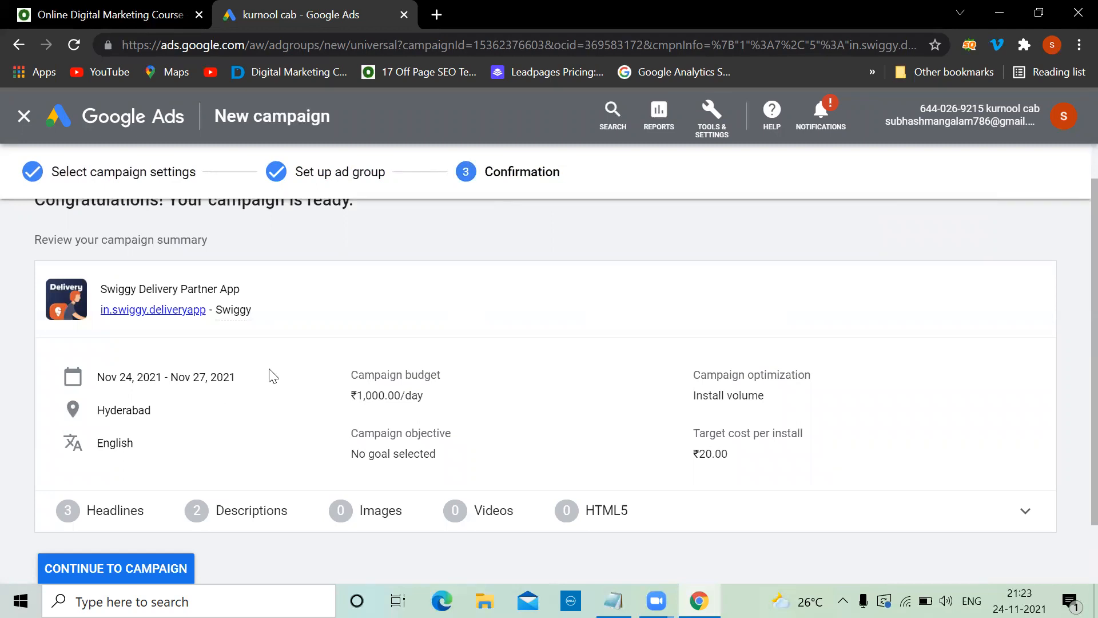
scroll(271, 371, "down", 1)
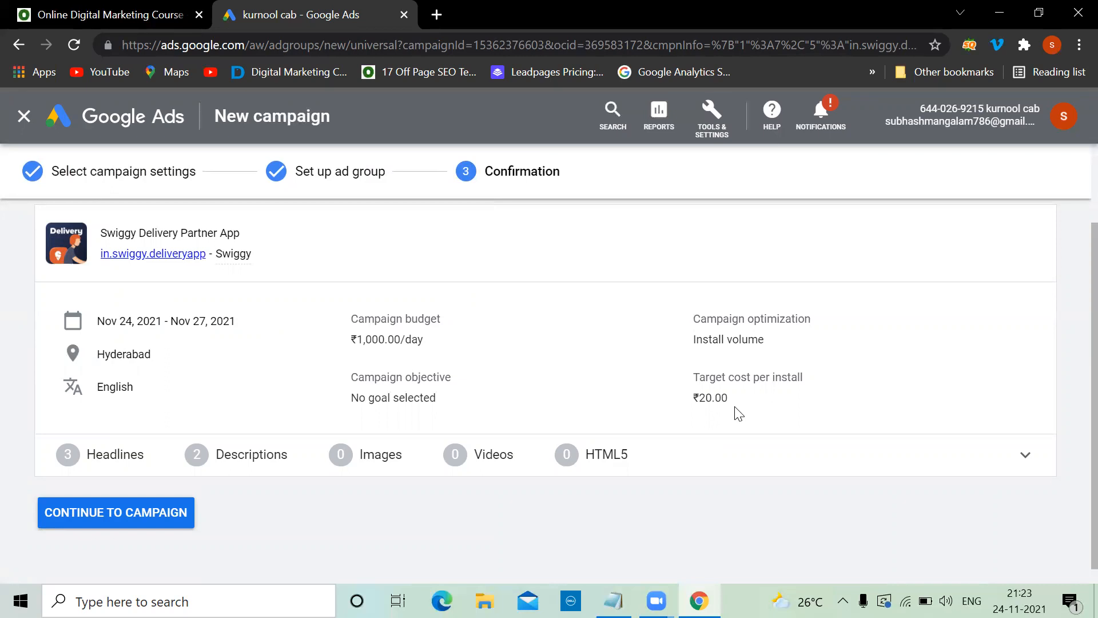
left_click(124, 515)
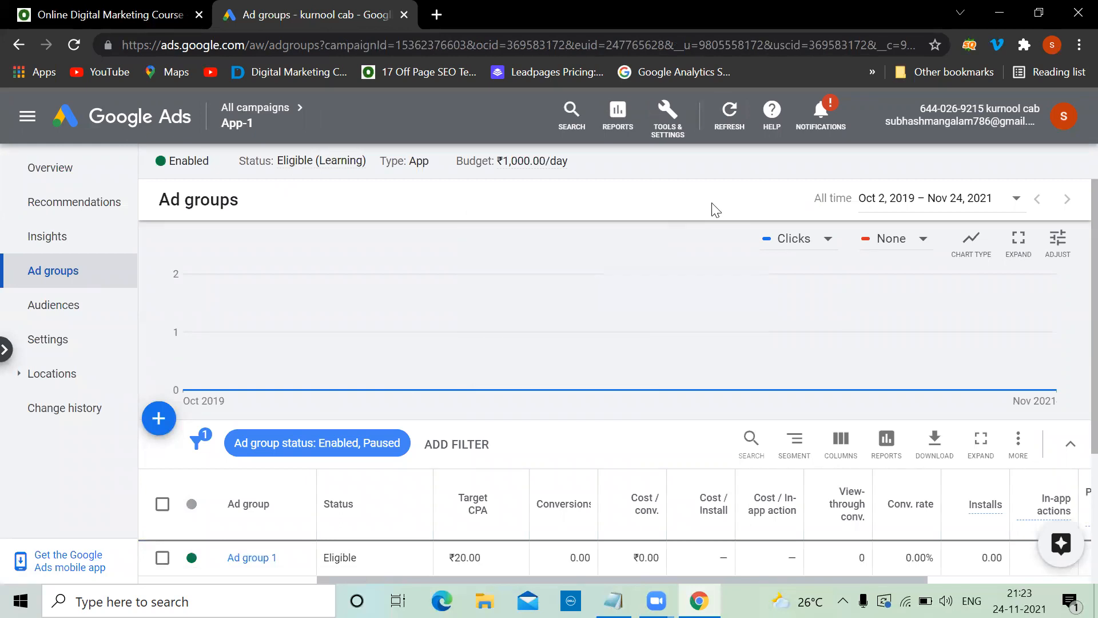
left_click(134, 121)
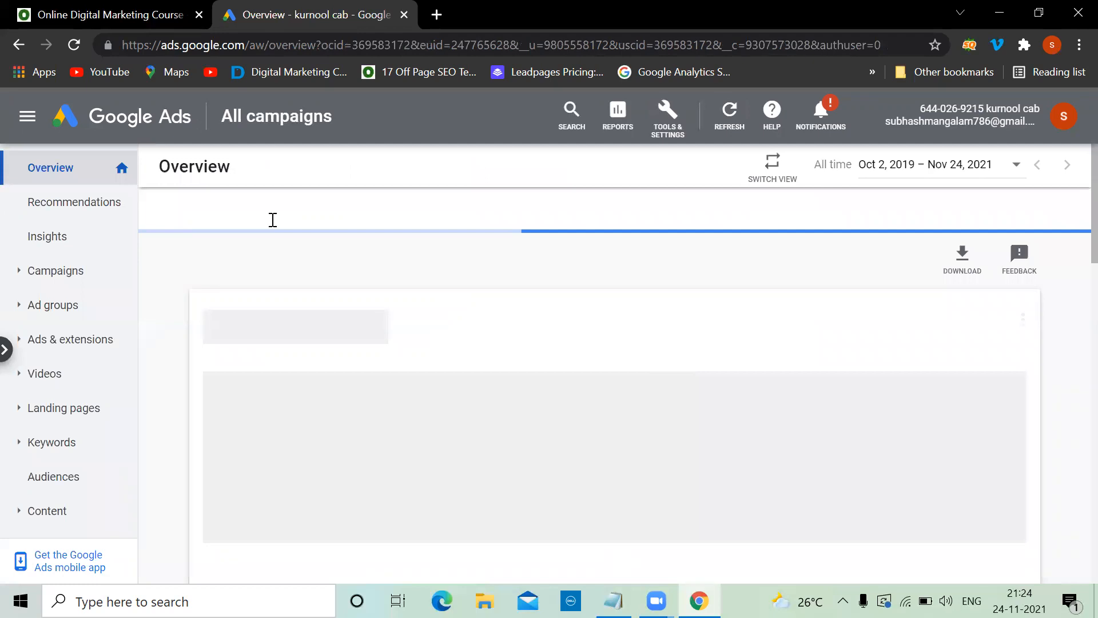
- Switch to the Notepad notes and add the line "Search Network text CPC SERP Keyword,Location" below IOS, highlighting the word Keyword
key("alt+Tab")
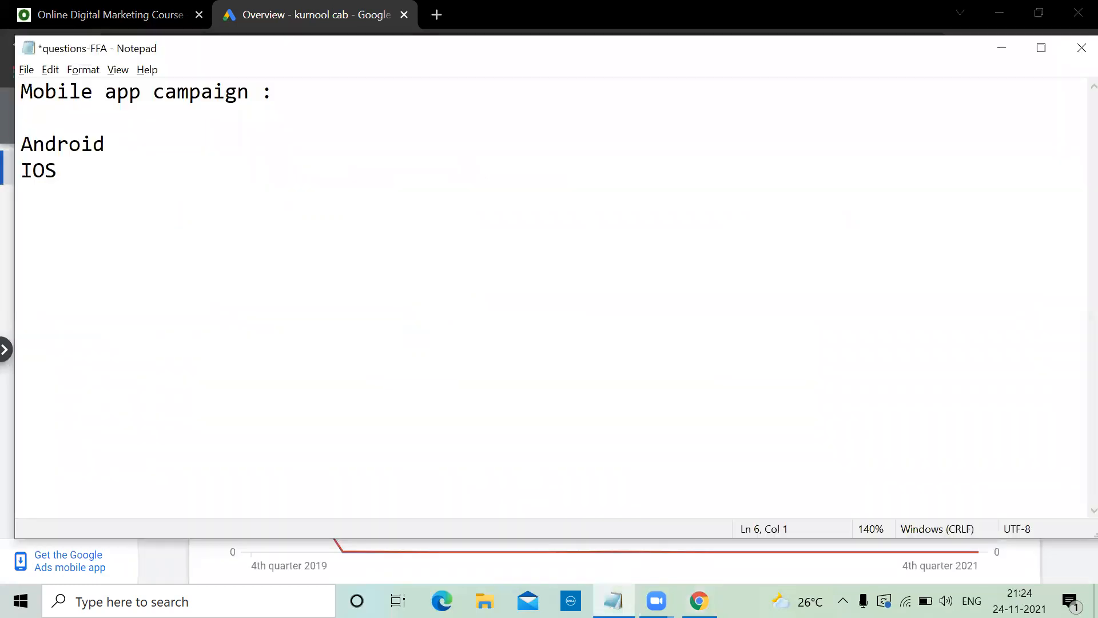
type("Search Ne")
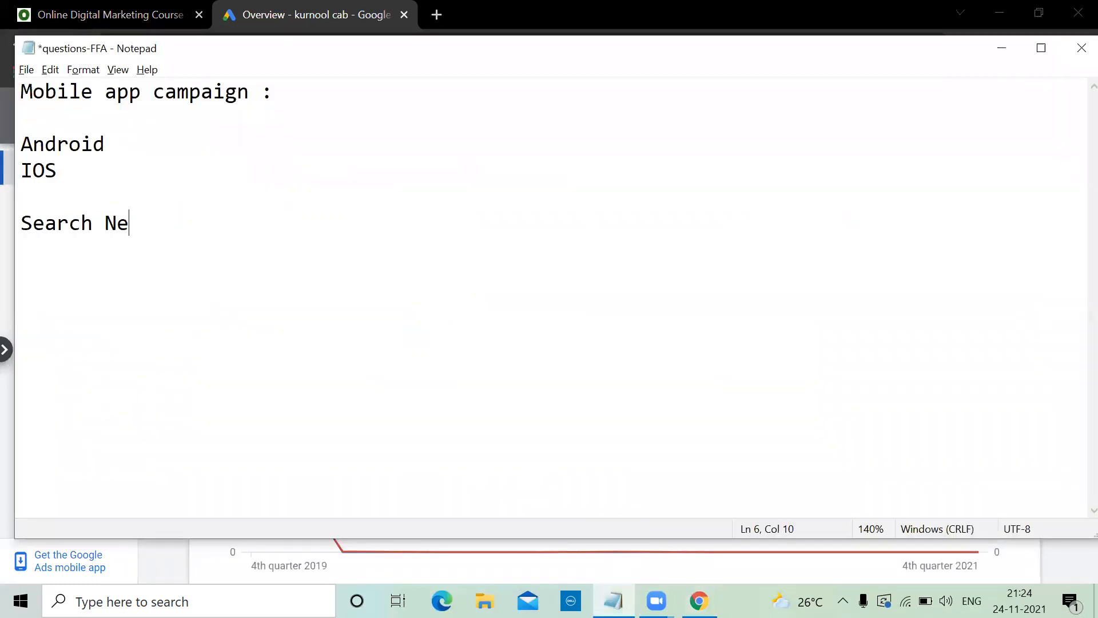
type("twork text  CPC")
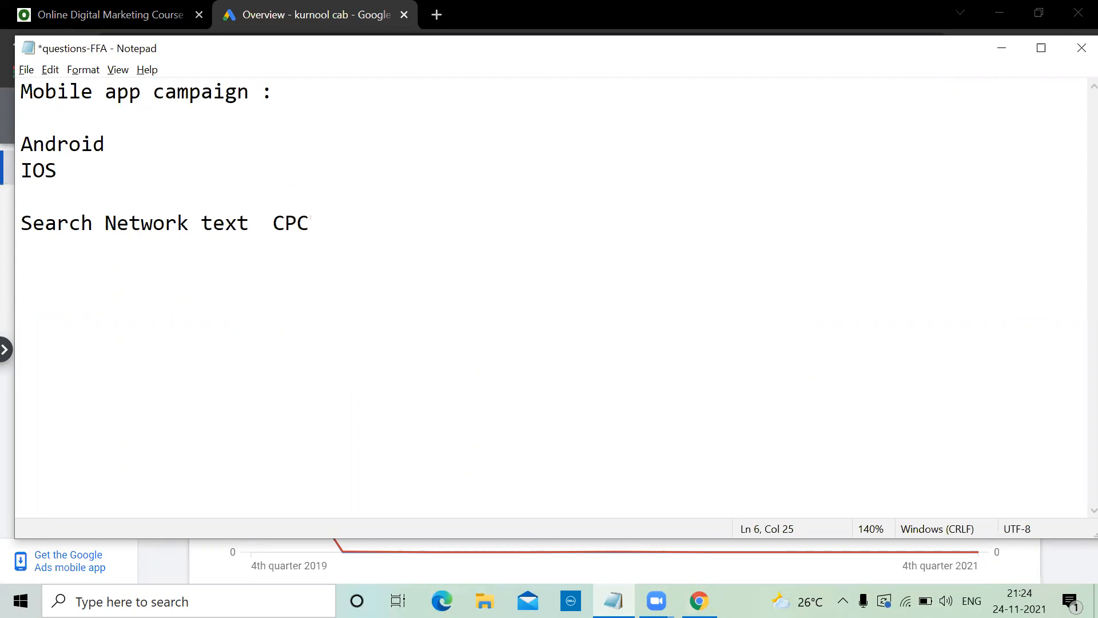
type("  SERP   Keyword,Location")
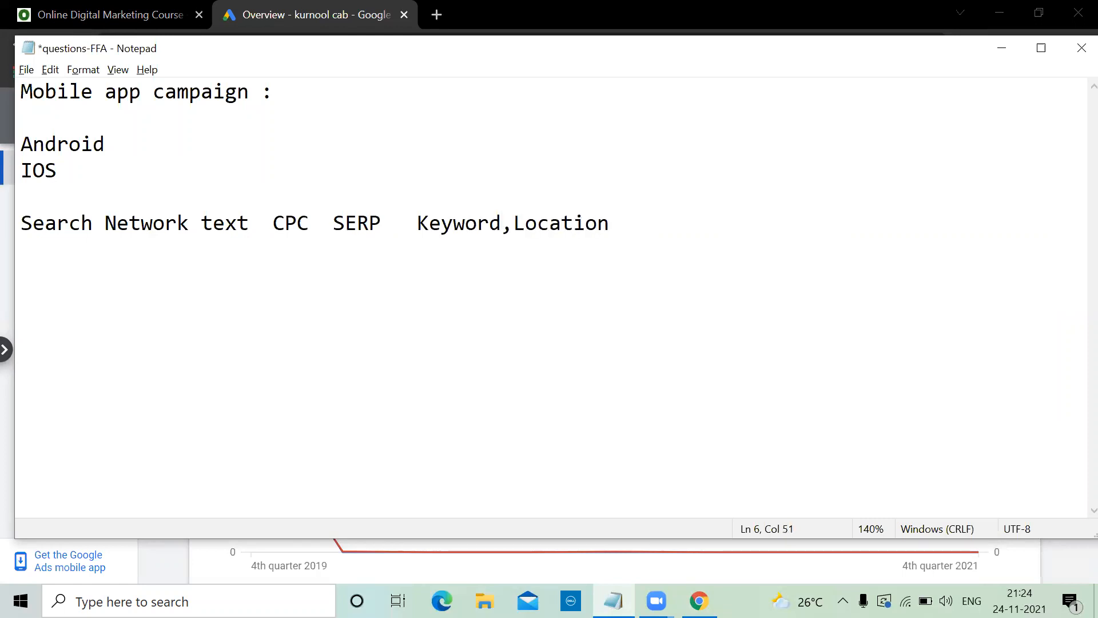
left_click_drag(502, 223, 405, 223)
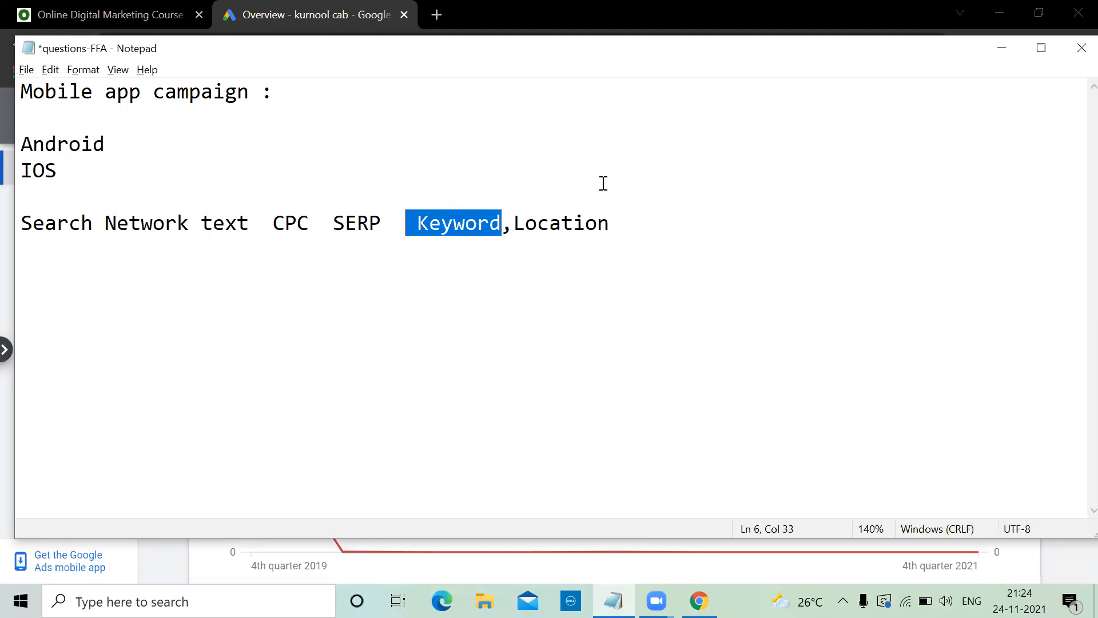
- Start a new line reading "Mobile" below the Search Network line, leaving a blank line between them
left_click(627, 220)
key("Return")
key("Return")
type("Mobiel App")
key("BackSpace")
key("BackSpace")
key("BackSpace")
key("BackSpace")
key("BackSpace")
key("BackSpace")
type("le")
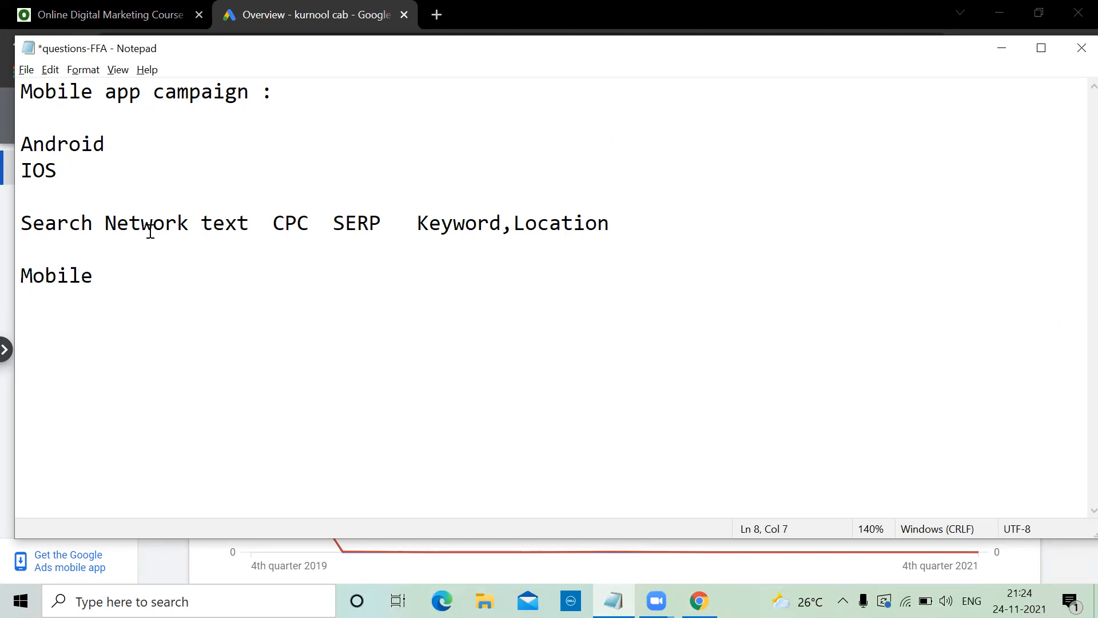
- Add an extra space after "Search" in the notes and append "SERP/GDPW" to the Mobile line
left_click(104, 220)
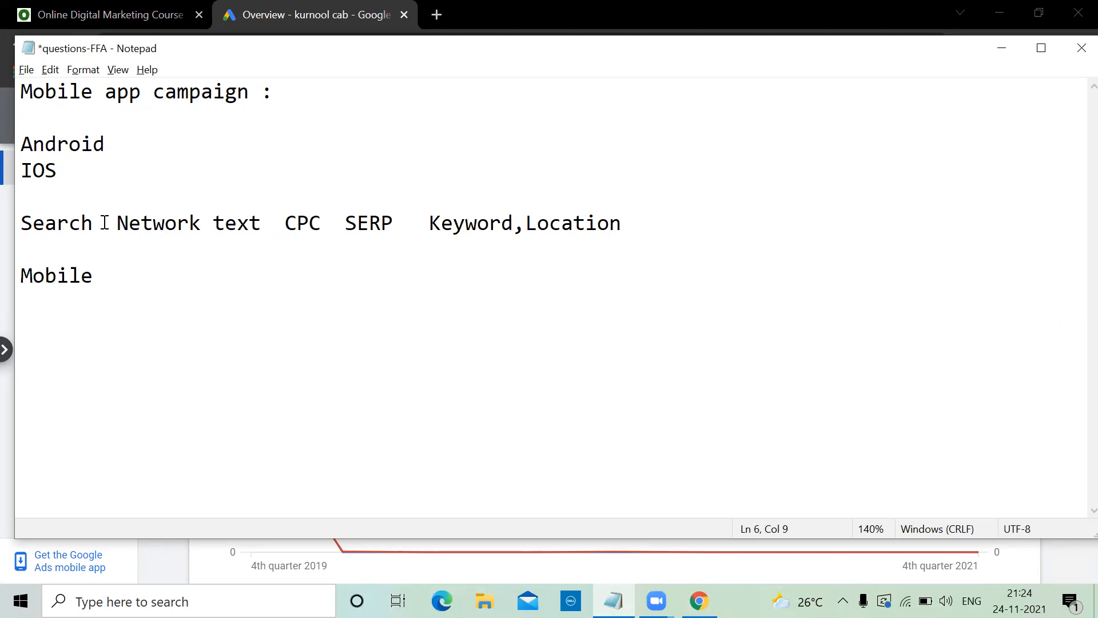
left_click(106, 273)
type("SERP")
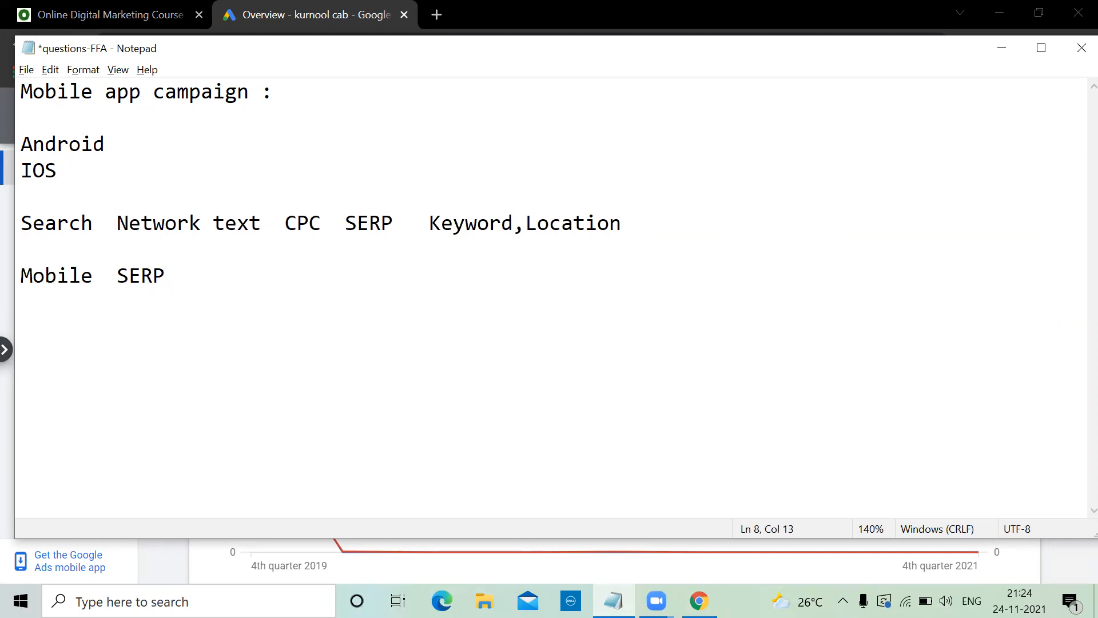
type("/GDPW")
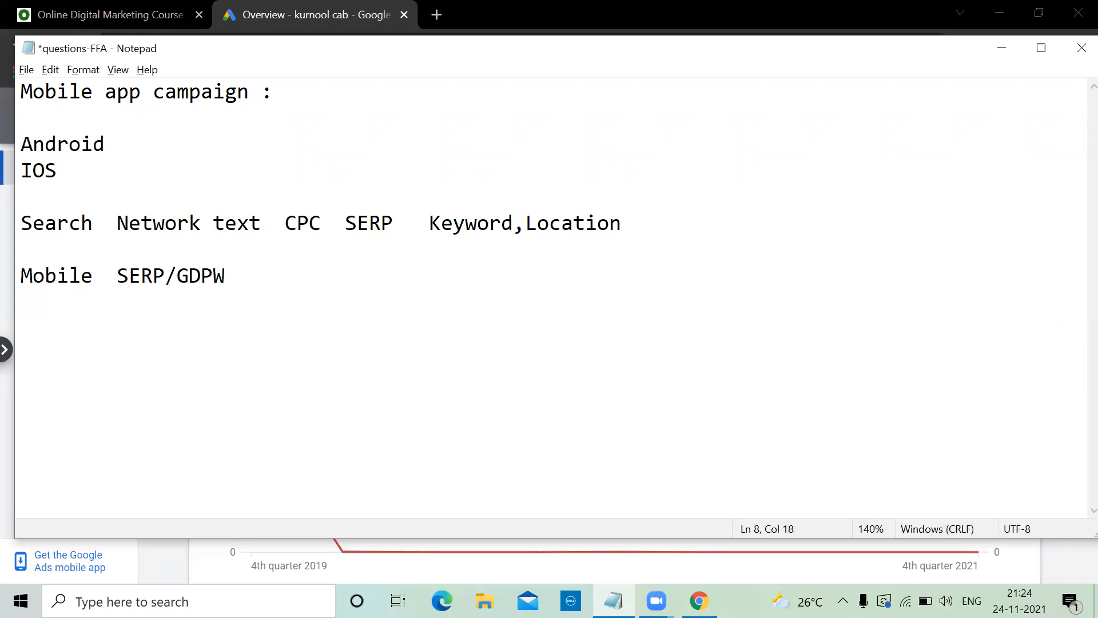
- Append "/App/Youtube/Playstore Text/Image/Video CPI" to the Mobile line, highlighting Keyword in the Search line and SERP in the Mobile line
type("/App/Youtube")
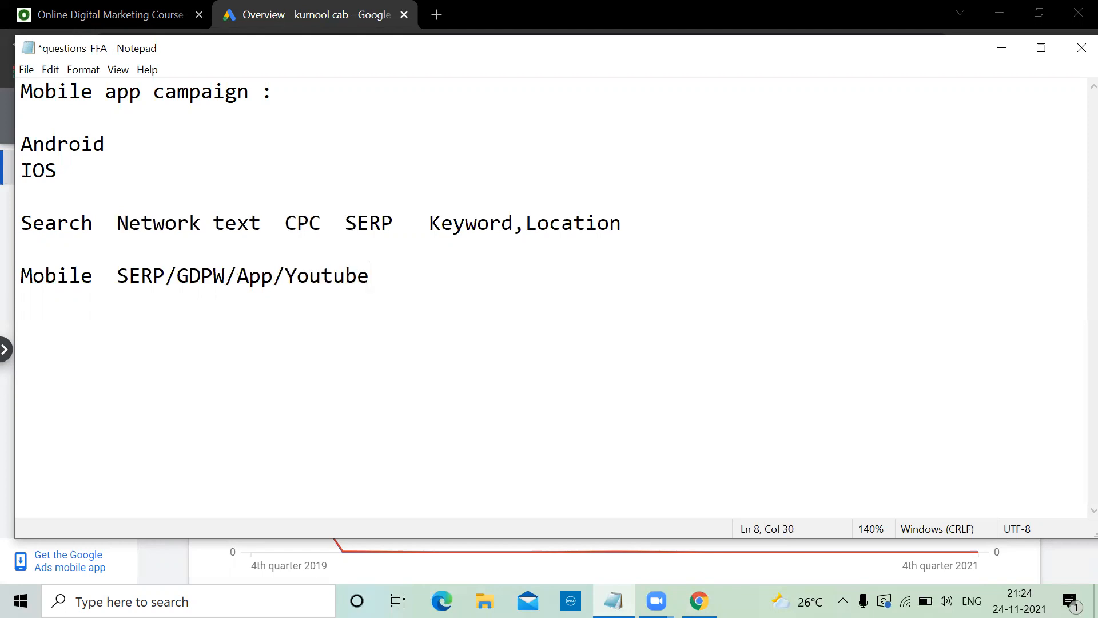
type("/Playstore")
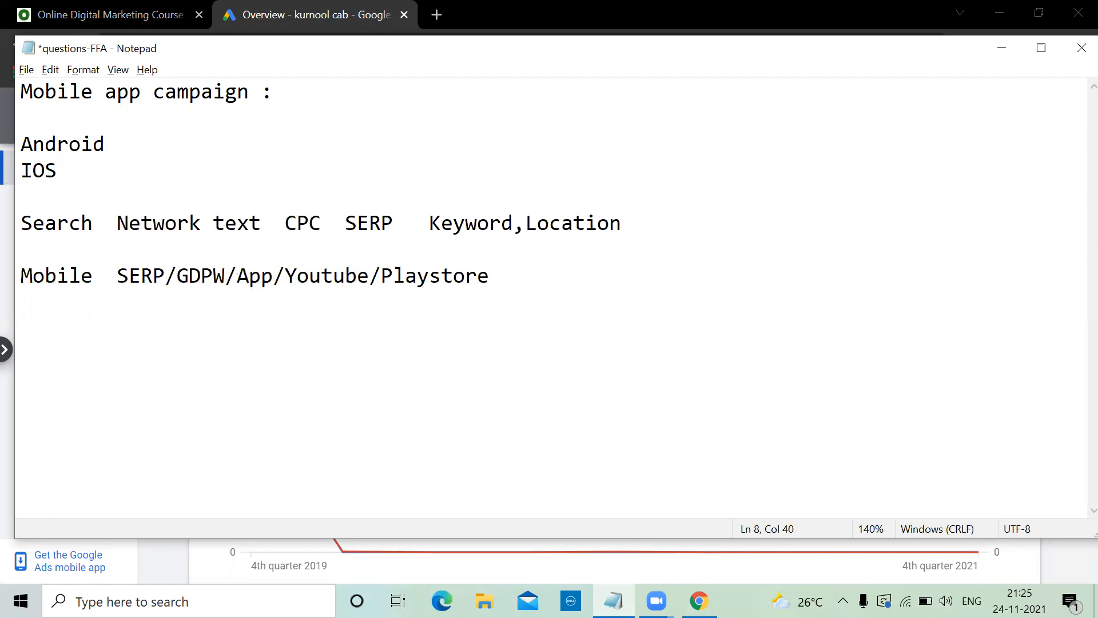
type("   Text/Image/Video")
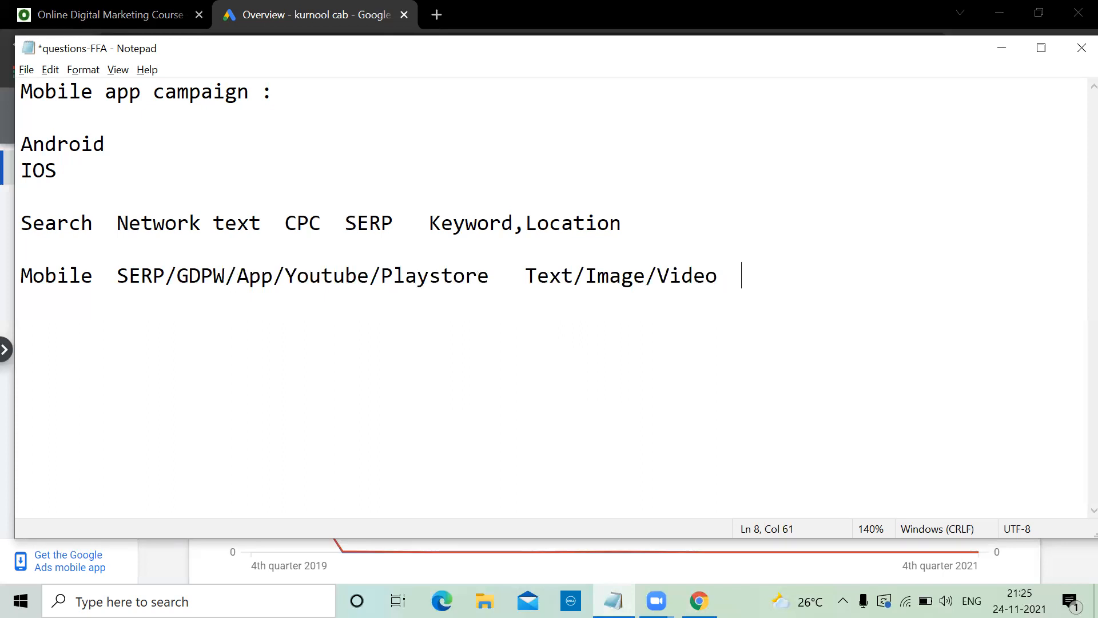
type("CPI")
left_click(514, 222)
left_click_drag(514, 222, 433, 222)
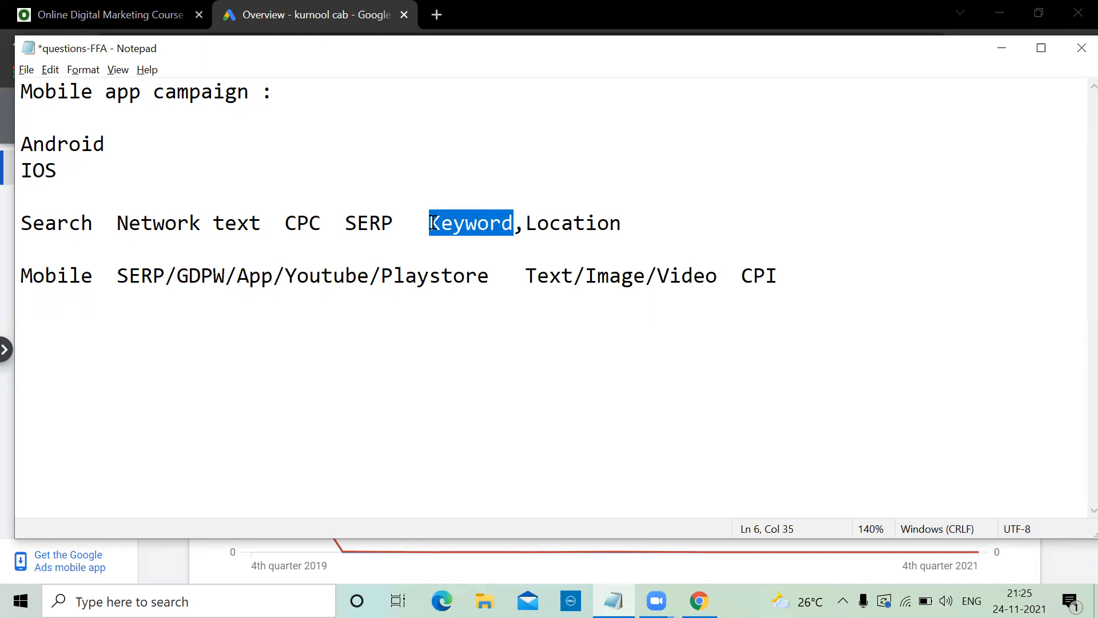
left_click_drag(165, 275, 119, 276)
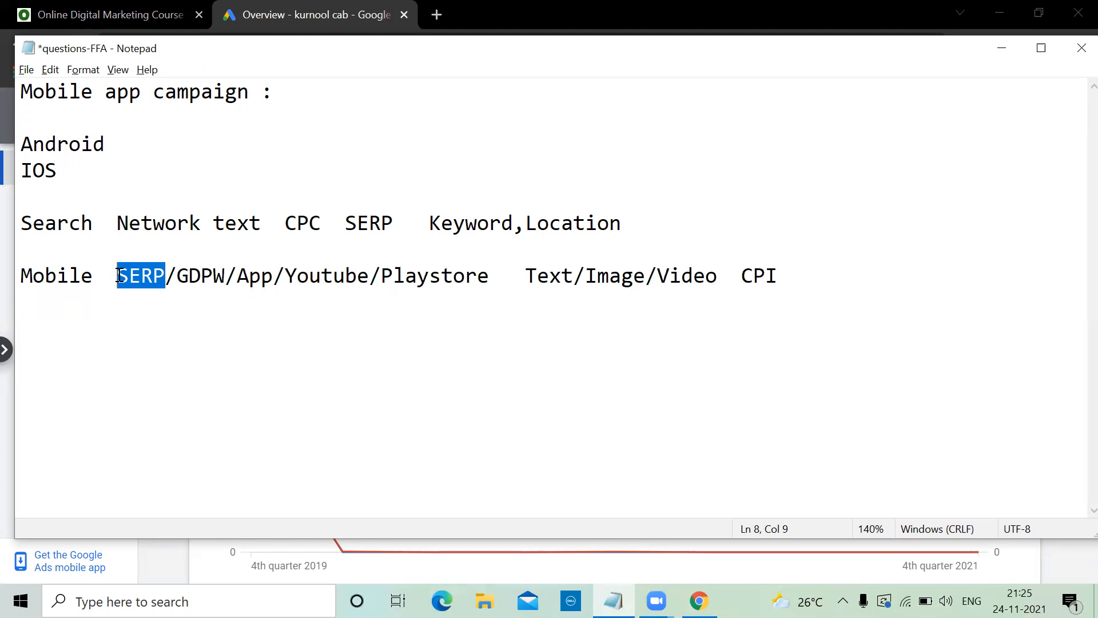
left_click(793, 275)
- Insert "Display network Location,age,gender,affinity, Keywords, Placements" below the Search Network line and append "Location" to the Mobile line
left_click(668, 222)
key("Return")
type("Display network                    Location,age,gender,affinity, Keywords, Placements")
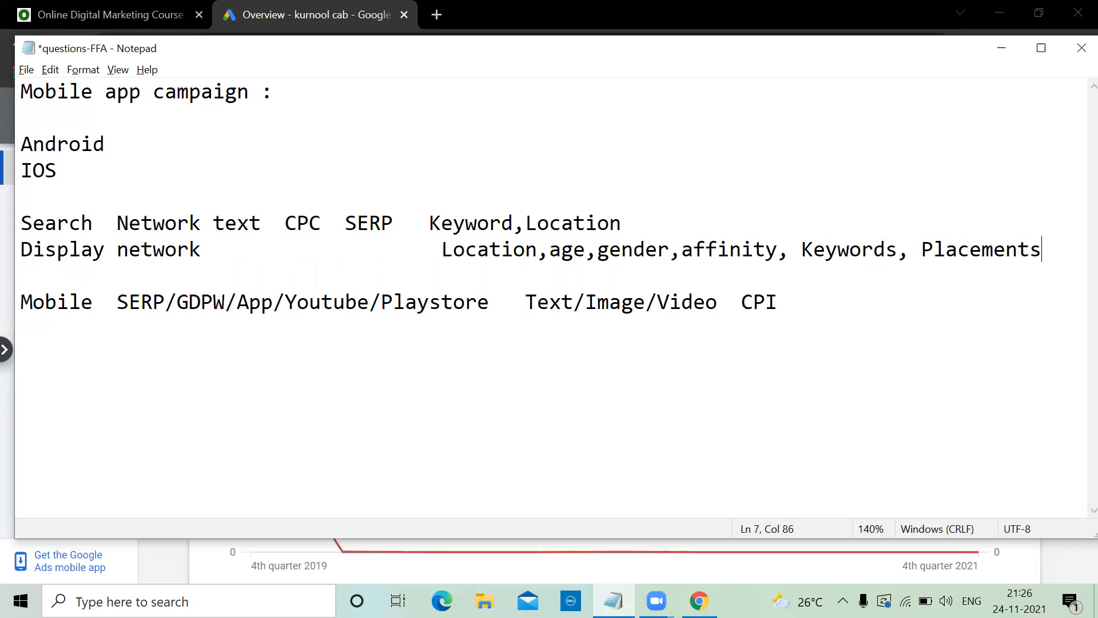
left_click(787, 299)
type("Location")
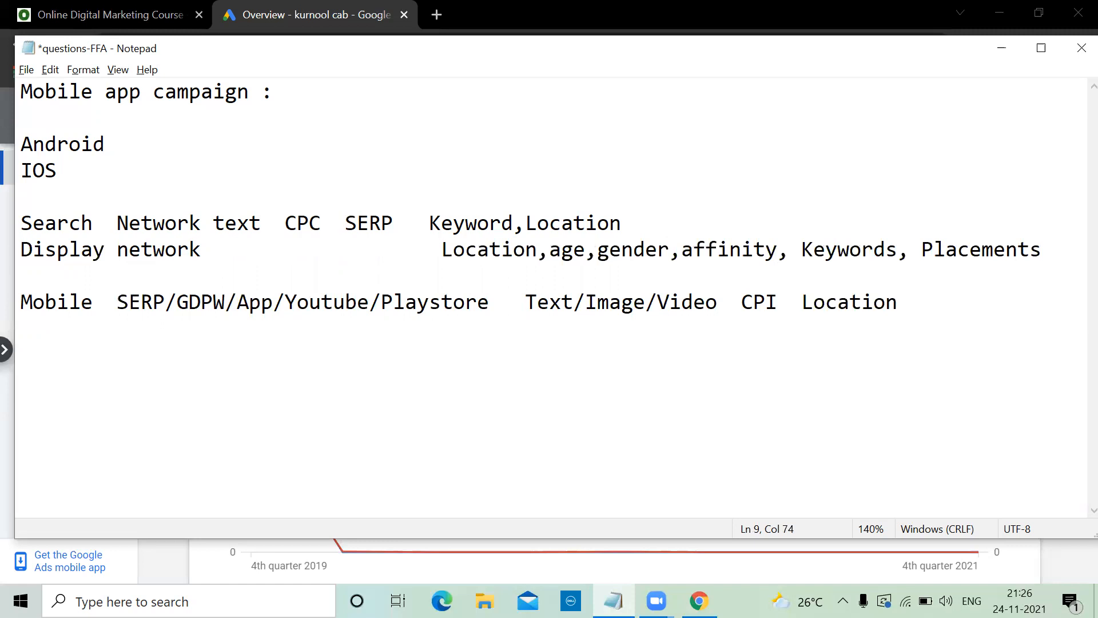
- Highlight "text" in the Search Network line and add an "Automatic." line below the Mobile line after a blank line
key("Return")
key("Return")
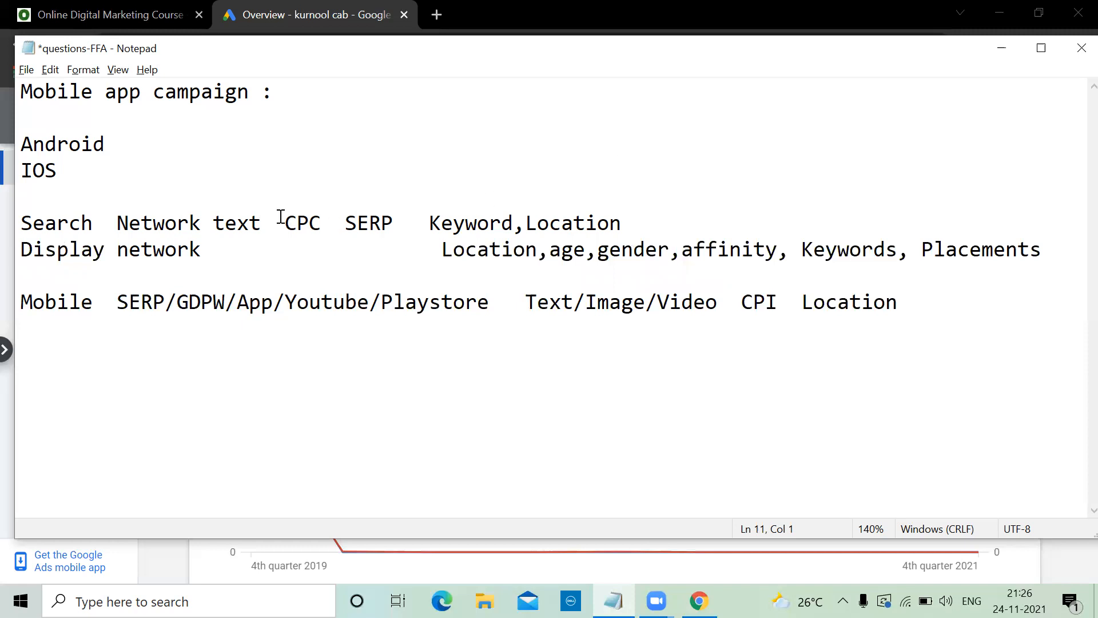
left_click_drag(262, 222, 201, 213)
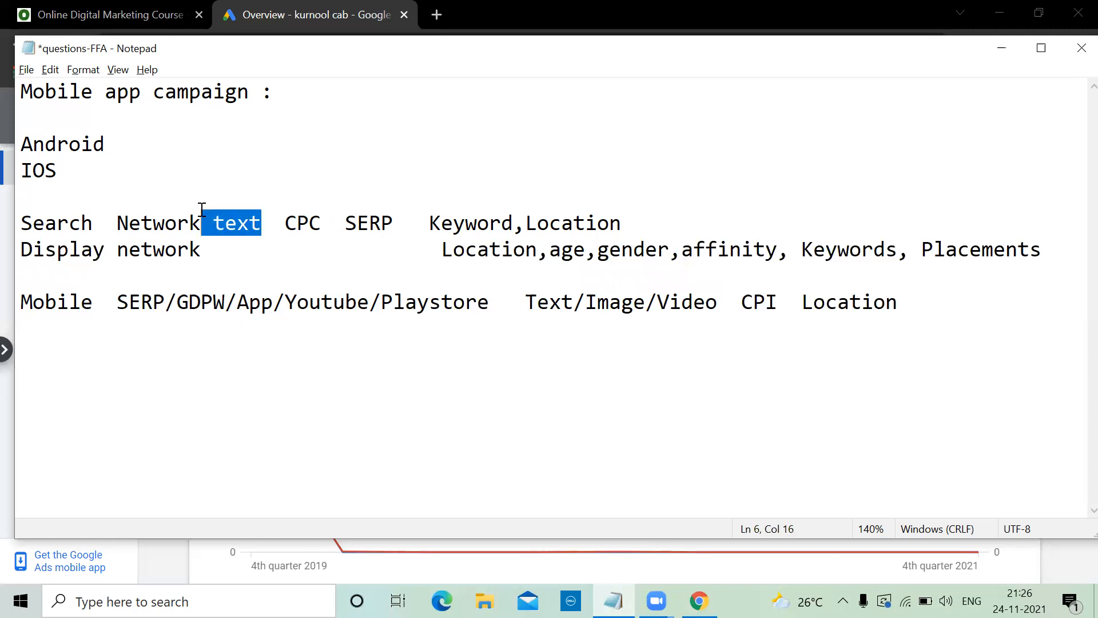
left_click(258, 251)
left_click(52, 367)
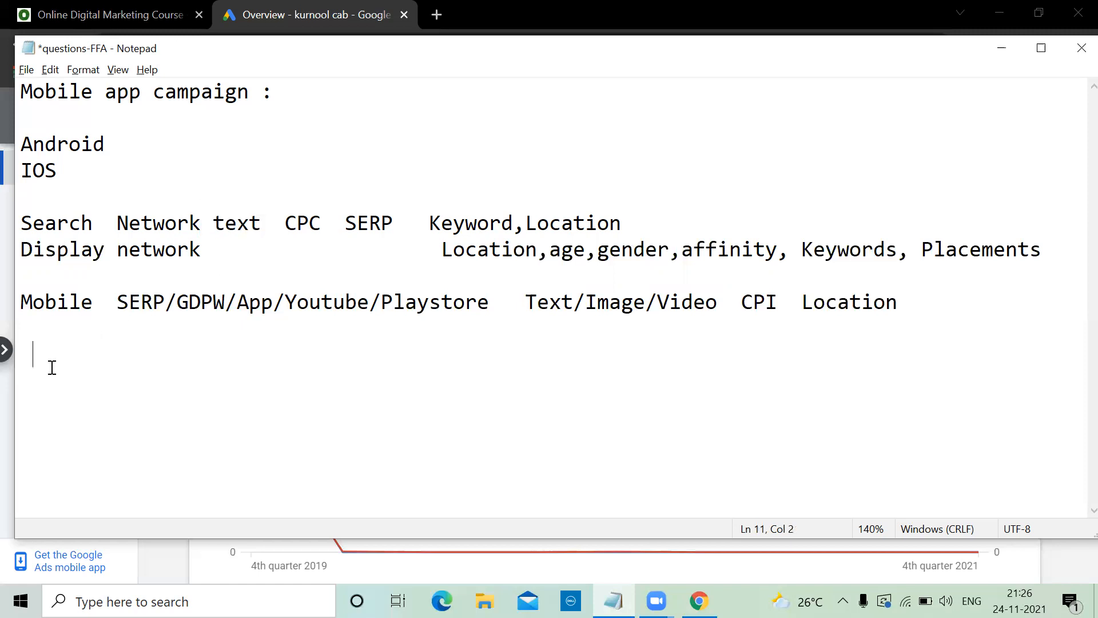
type("Automatic.")
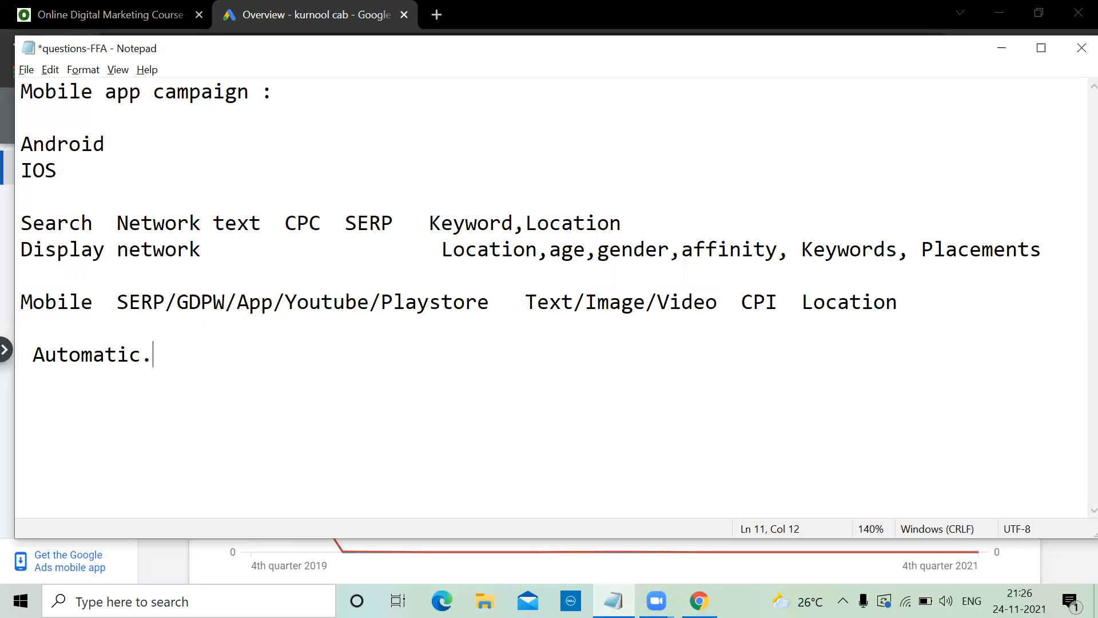
- List Text, Image and Video on separate lines below "Automatic.", followed by a blank line and "App--playstore"
key("Return")
key("Return")
type("Text")
key("Return")
type("Image")
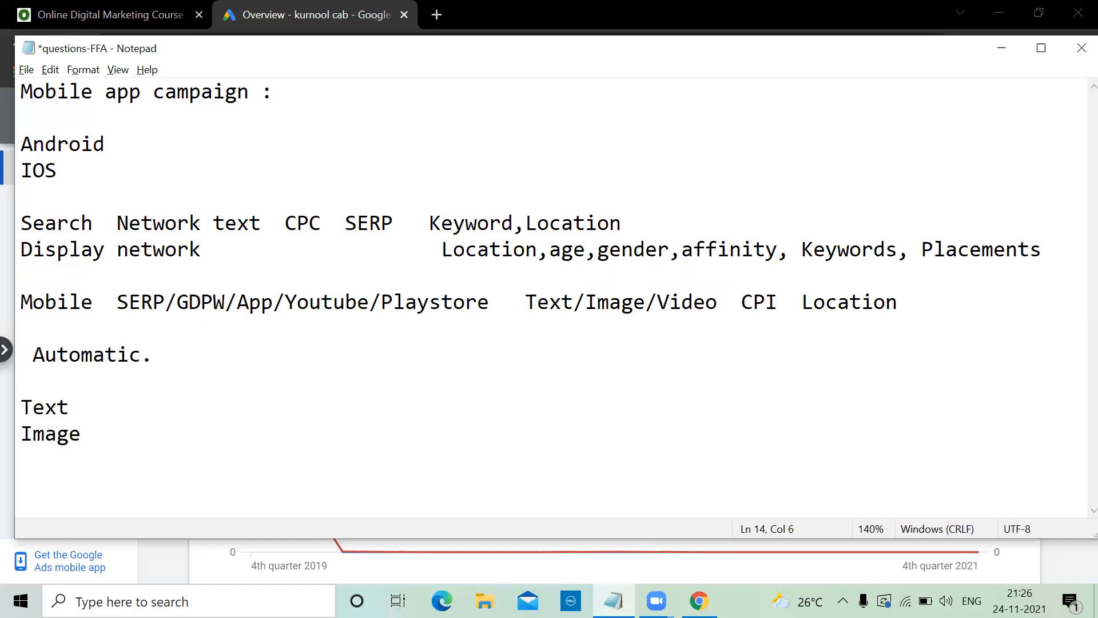
key("Return")
type("Video")
key("Return")
key("Return")
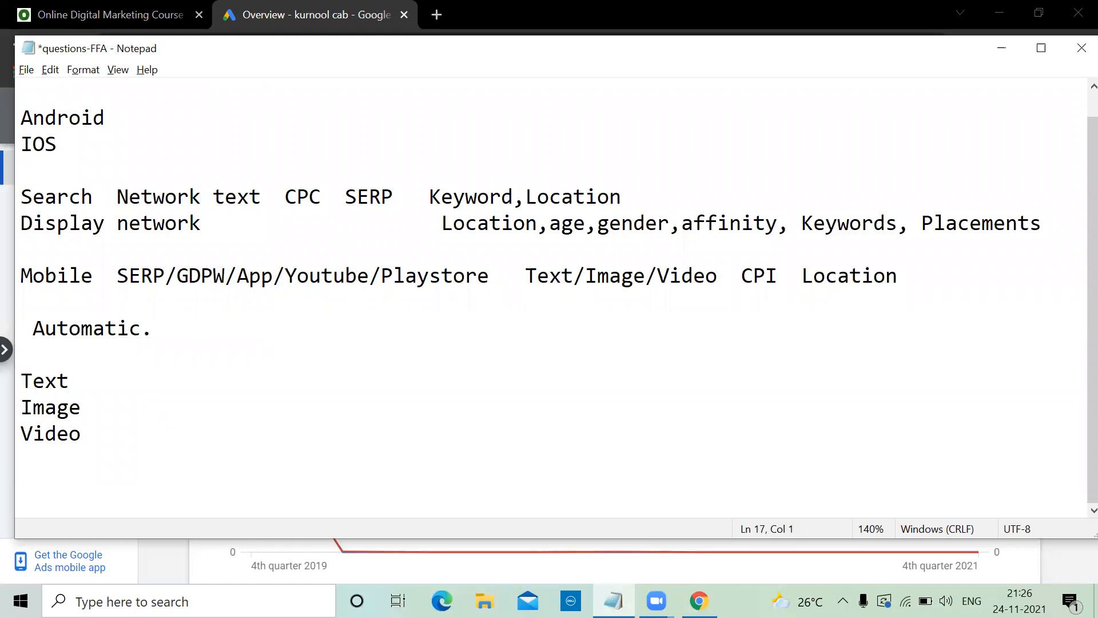
type("App--playstore")
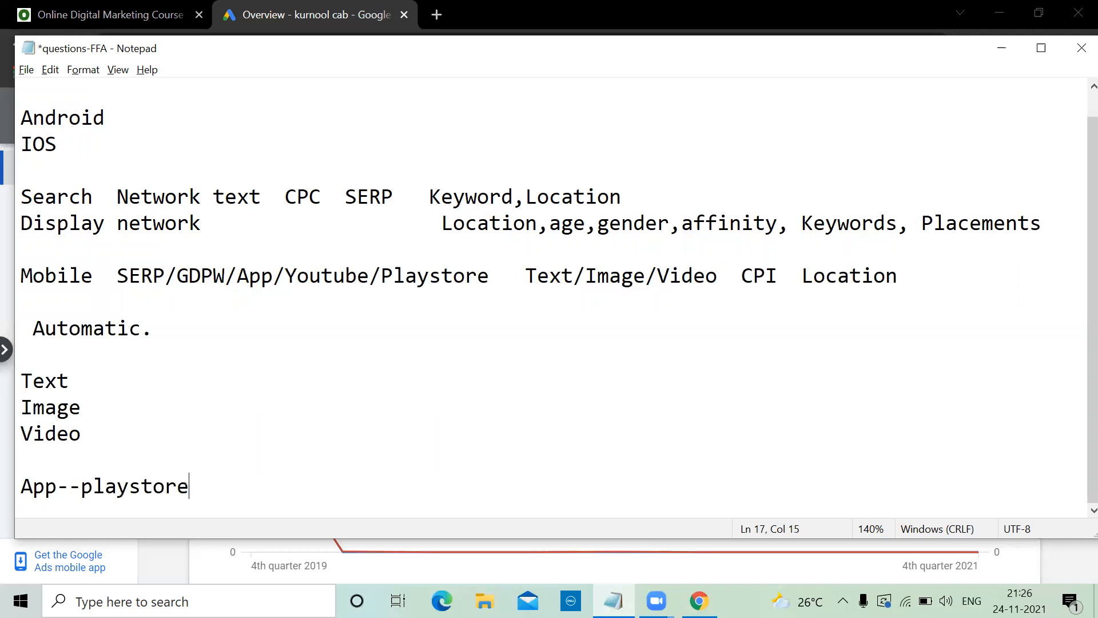
key("Return")
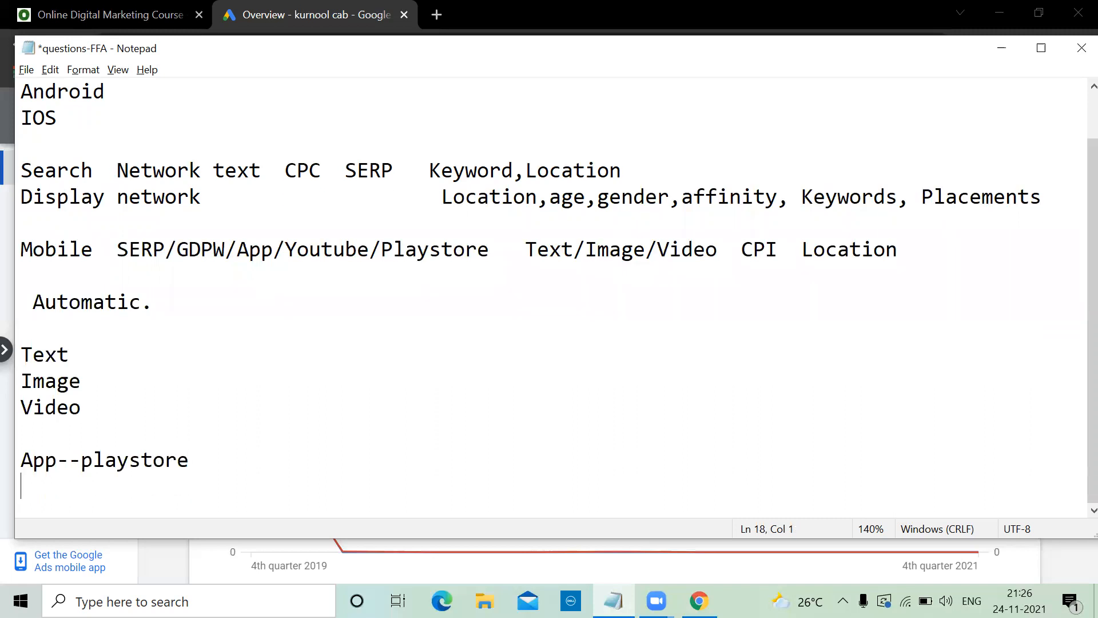
- Add "2 campaigns" directly below IOS, keeping a blank line before the Search Network line
left_click(93, 131)
type("2 campaigns")
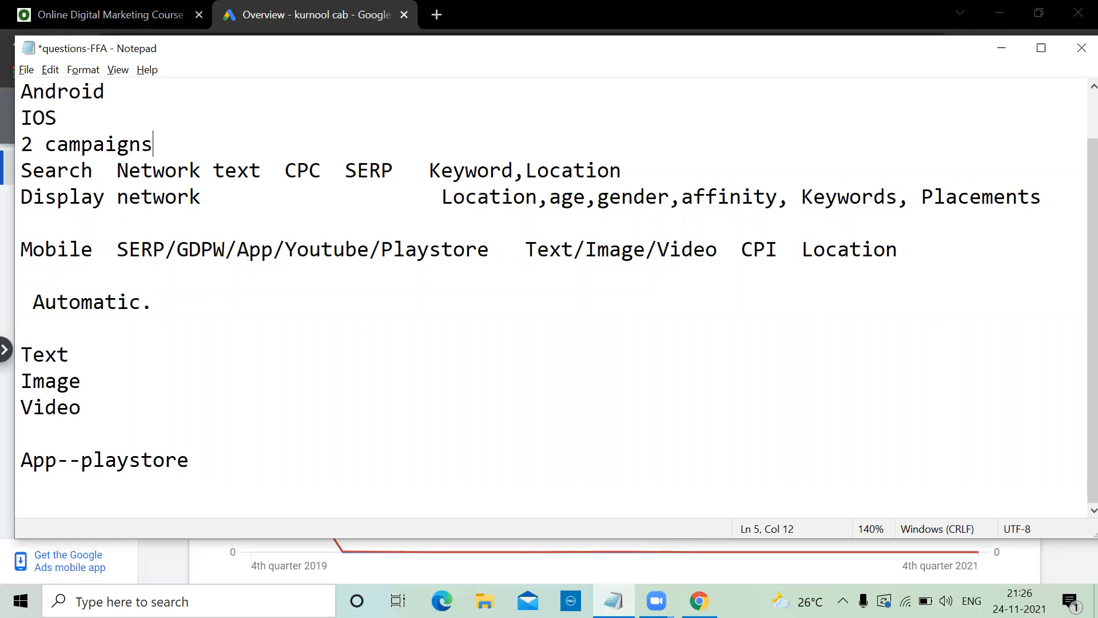
key("Return")
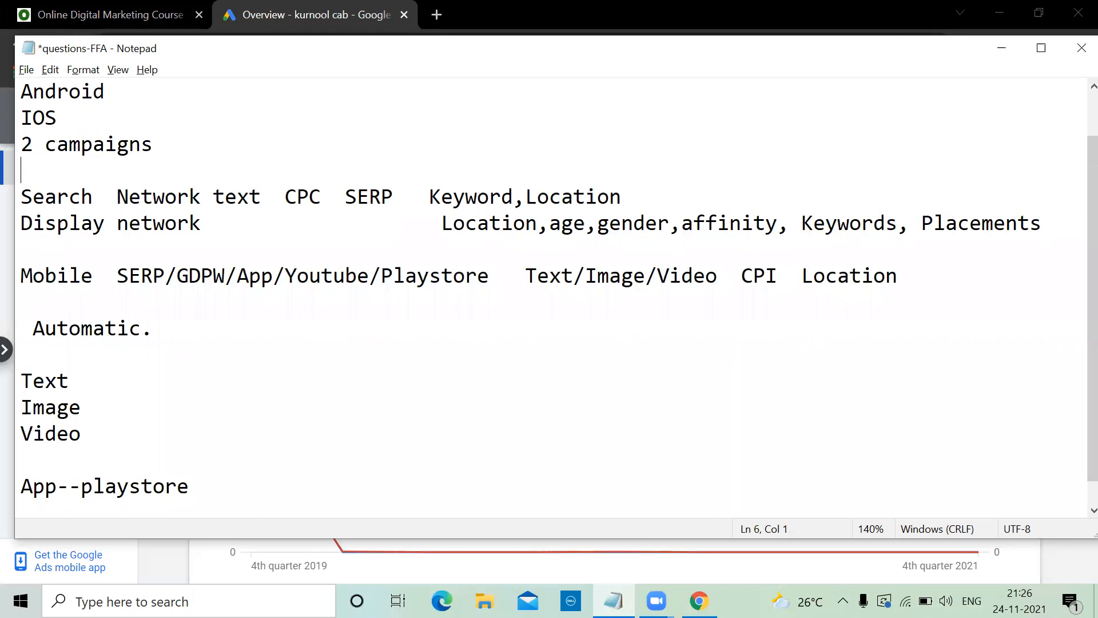
- Add "CPI :" below "App--playstore" after a blank line and start a "Songs...." line beneath it
scroll(290, 336, "down", 1)
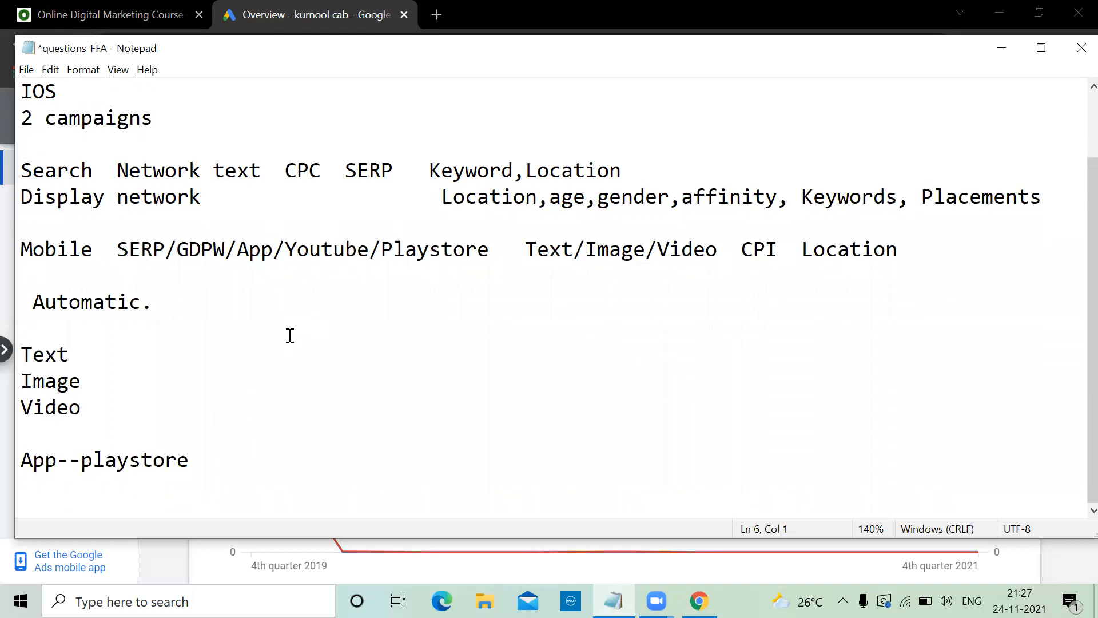
left_click(117, 416)
left_click(194, 454)
key("Return")
key("Return")
type("CPI :")
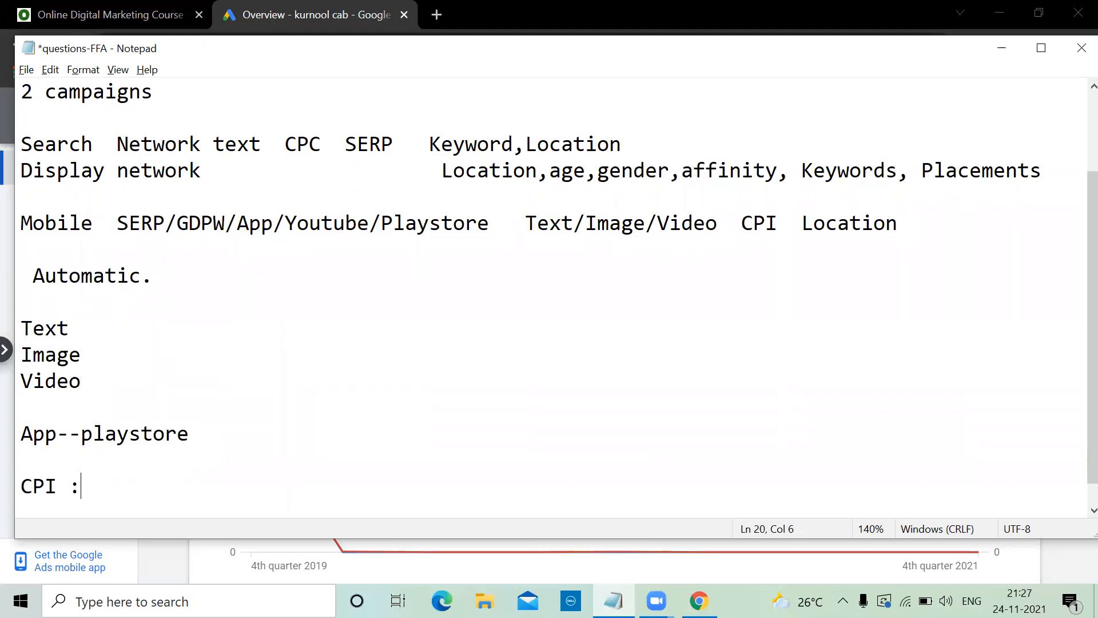
key("Return")
key("Return")
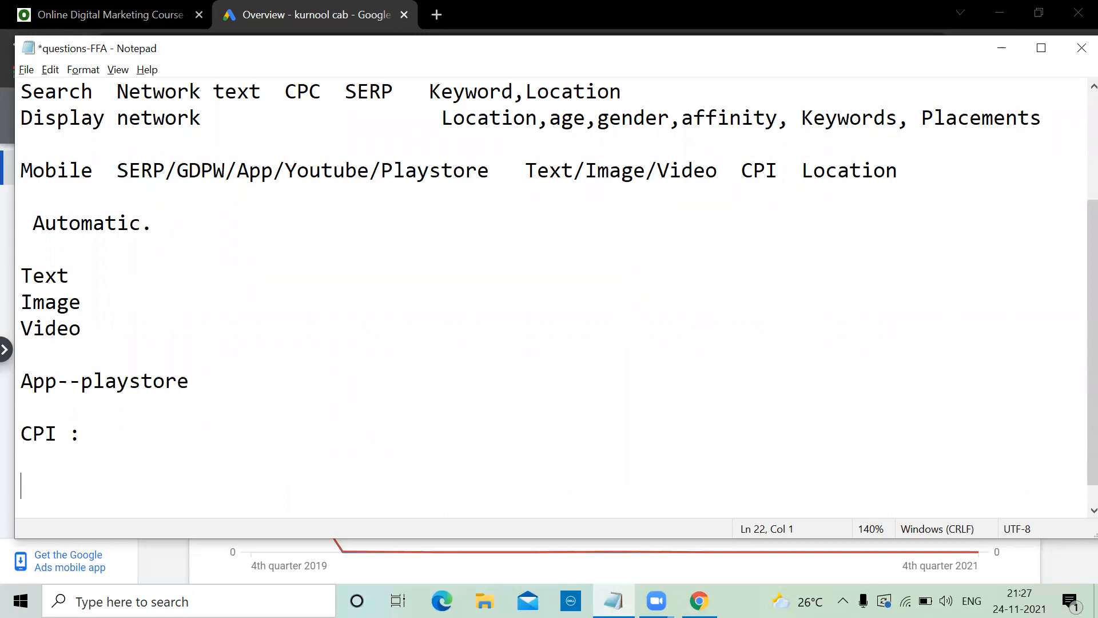
type("Songs....5")
key("BackSpace")
- Switch to Google Ads and start a new App campaign without a goal's guidance, with Android as the app platform
left_click(1002, 48)
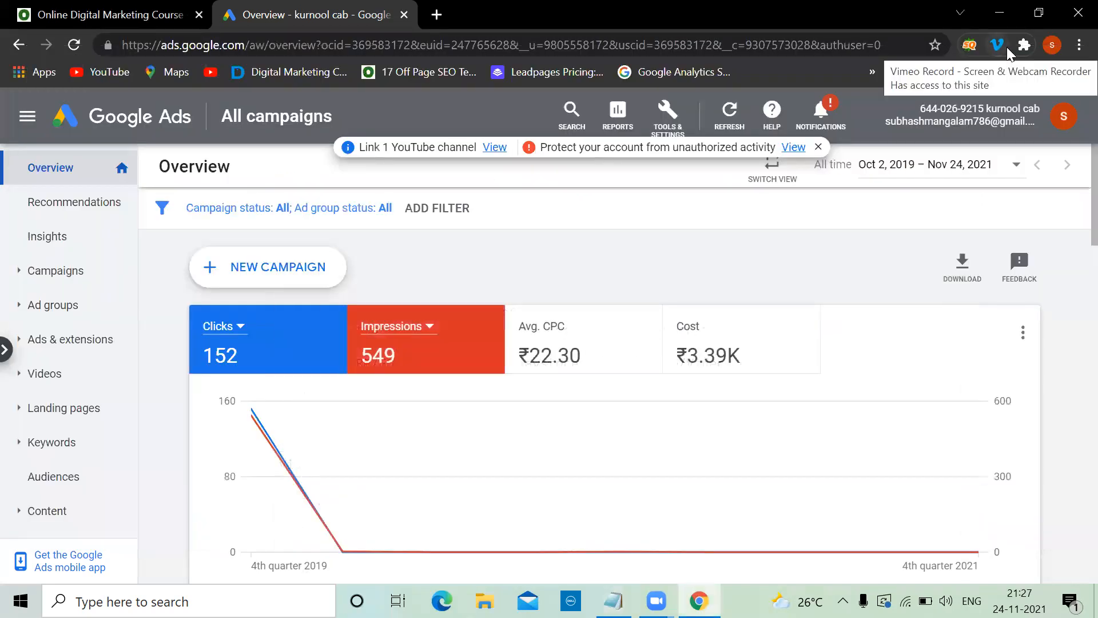
left_click(306, 262)
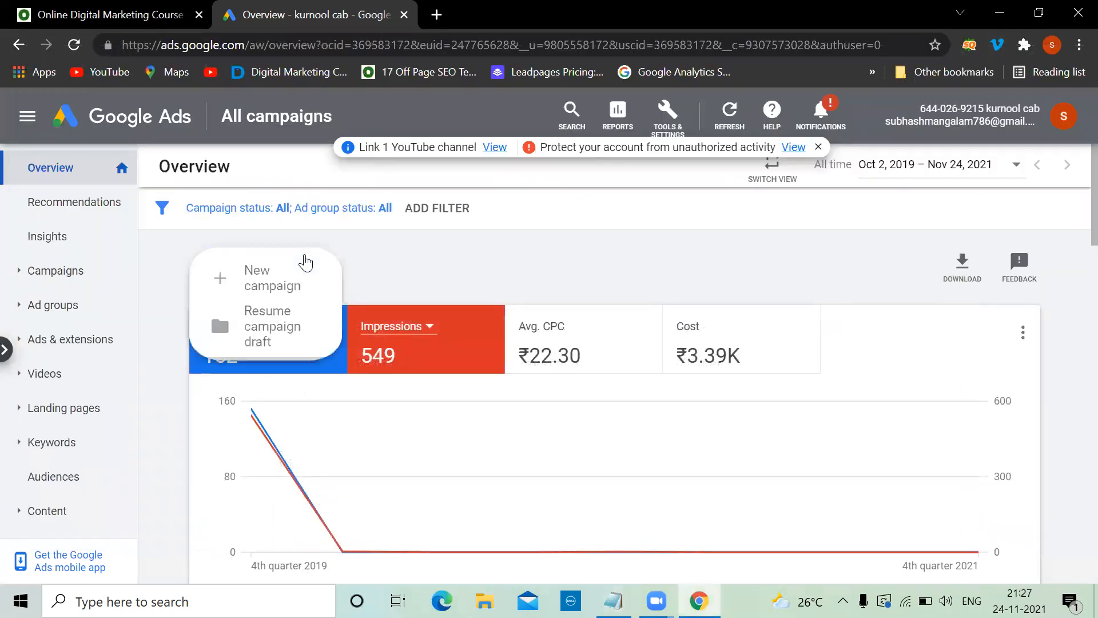
left_click(292, 280)
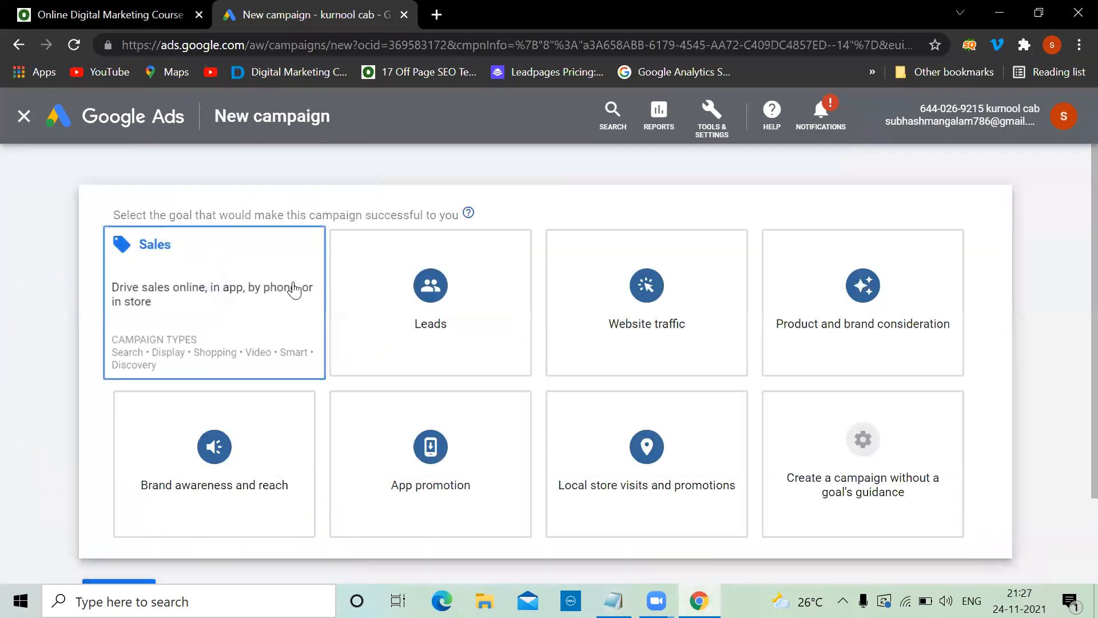
left_click(849, 442)
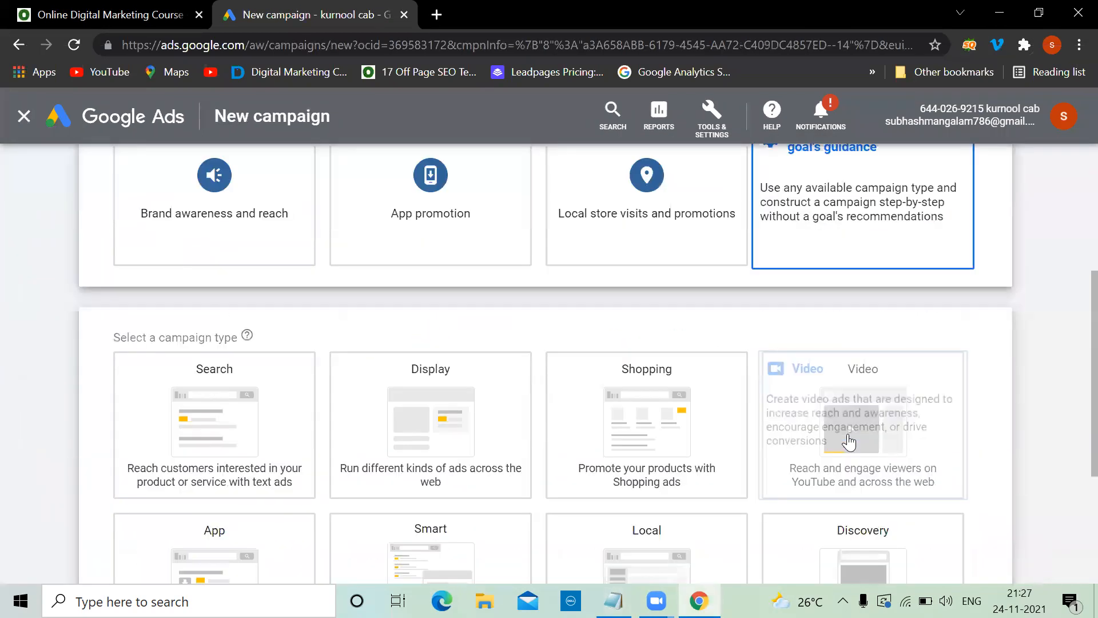
left_click(220, 417)
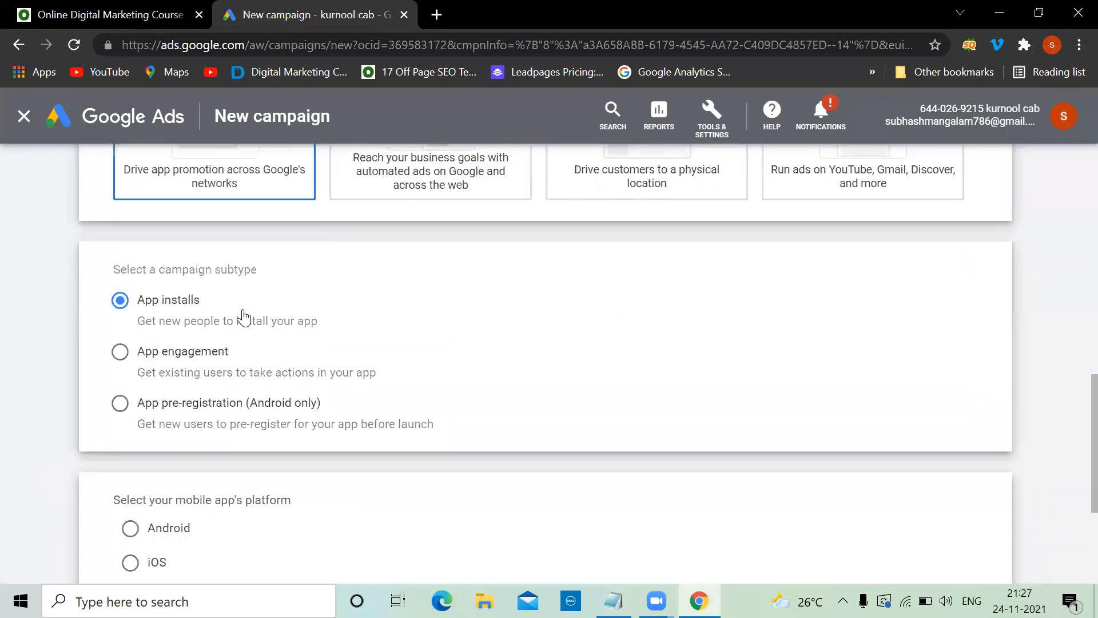
scroll(165, 341, "down", 3)
left_click(164, 341)
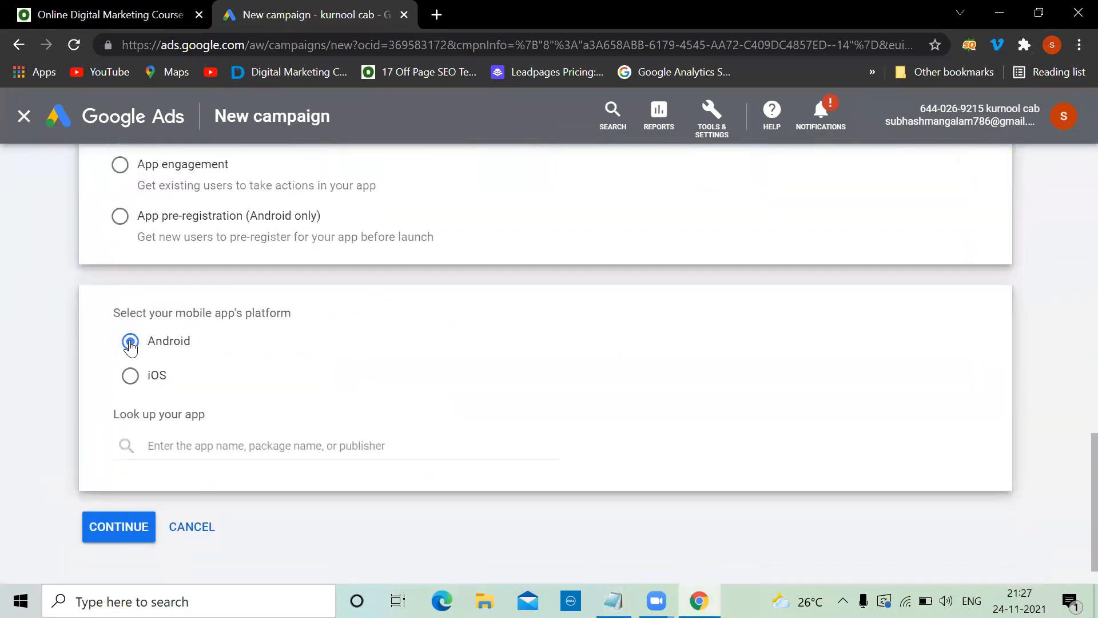
- Look up the app to promote by searching for "fit" and for "cure.fit"
left_click(267, 447)
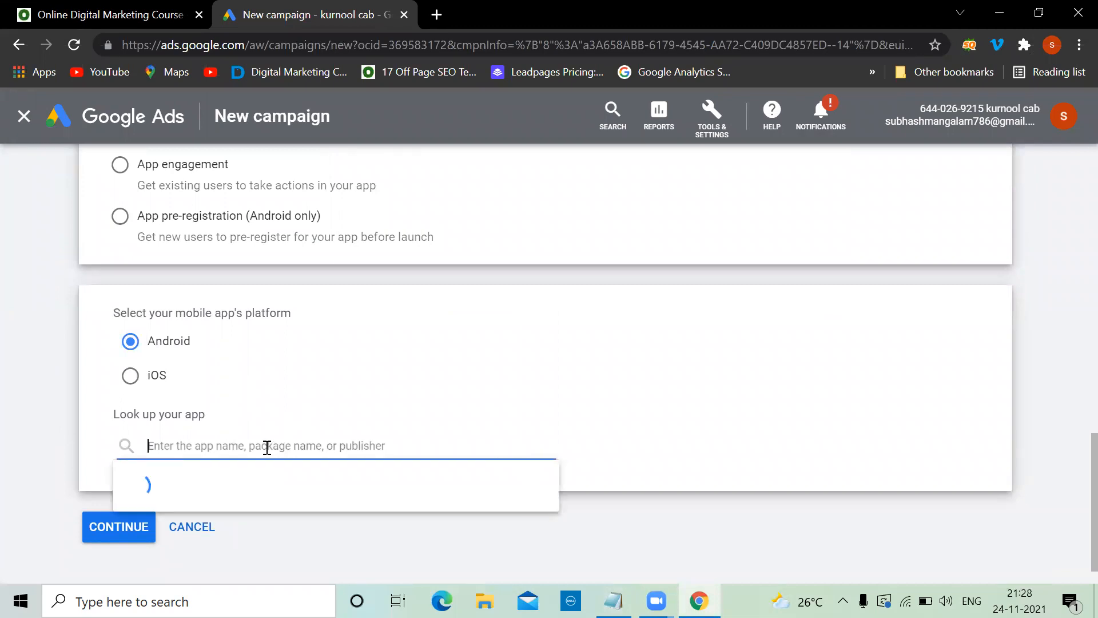
type("fit")
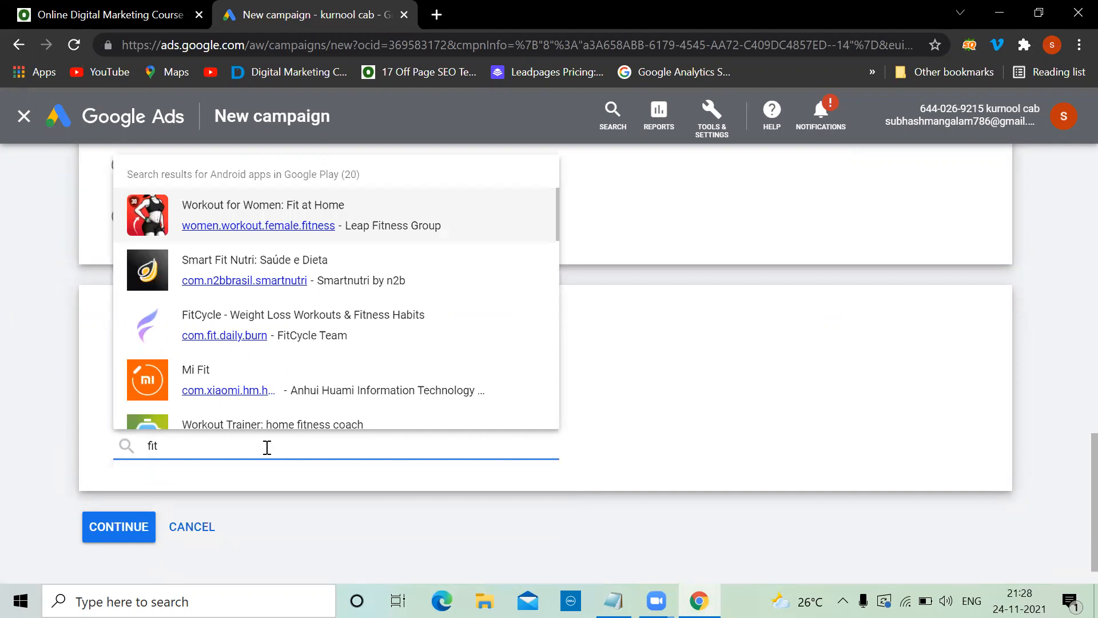
key("BackSpace")
key("BackSpace")
key("BackSpace")
type("cure.fit")
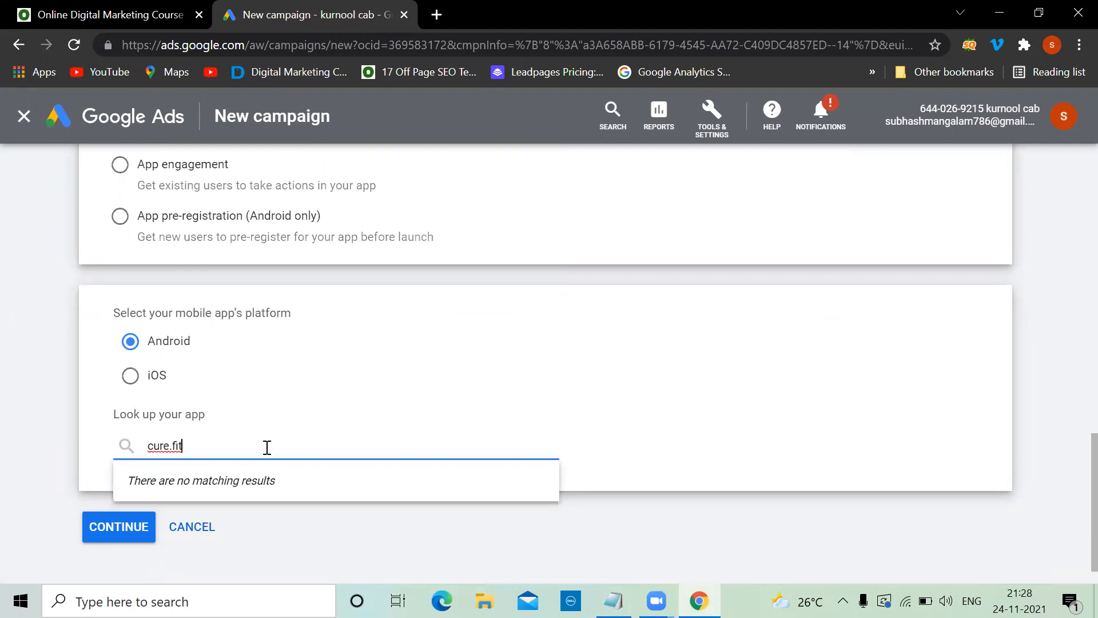
- Search for "cult" instead, select the app "cult.fit Fitness, Meditation, Healthy food, Doctor" and continue to the campaign settings
key("BackSpace")
key("BackSpace")
key("BackSpace")
key("BackSpace")
key("BackSpace")
key("BackSpace")
key("BackSpace")
type("ult")
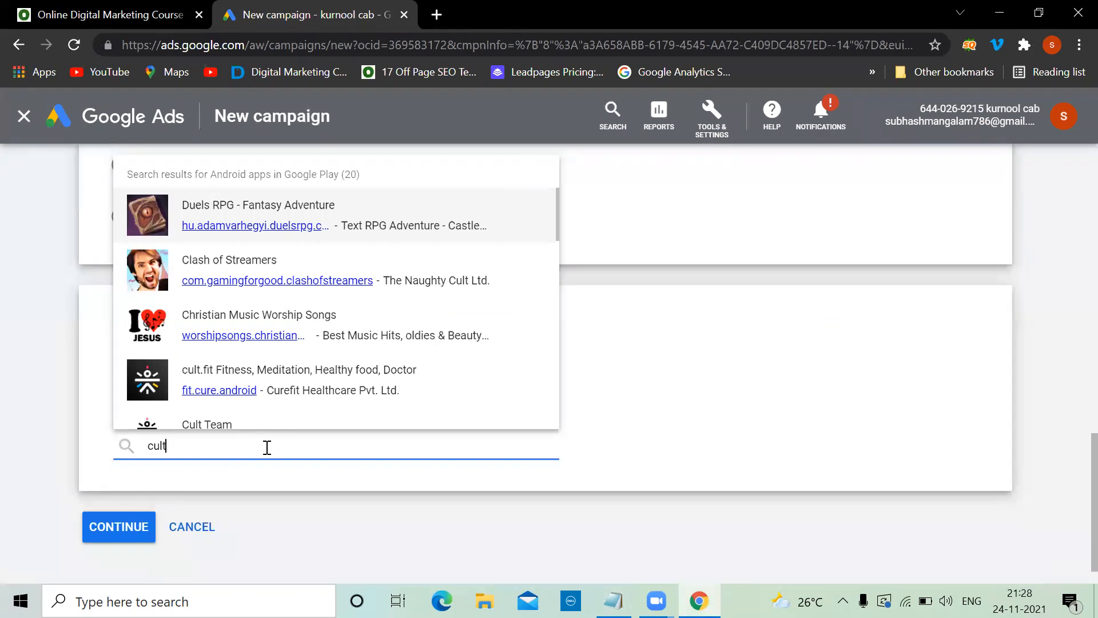
left_click(279, 370)
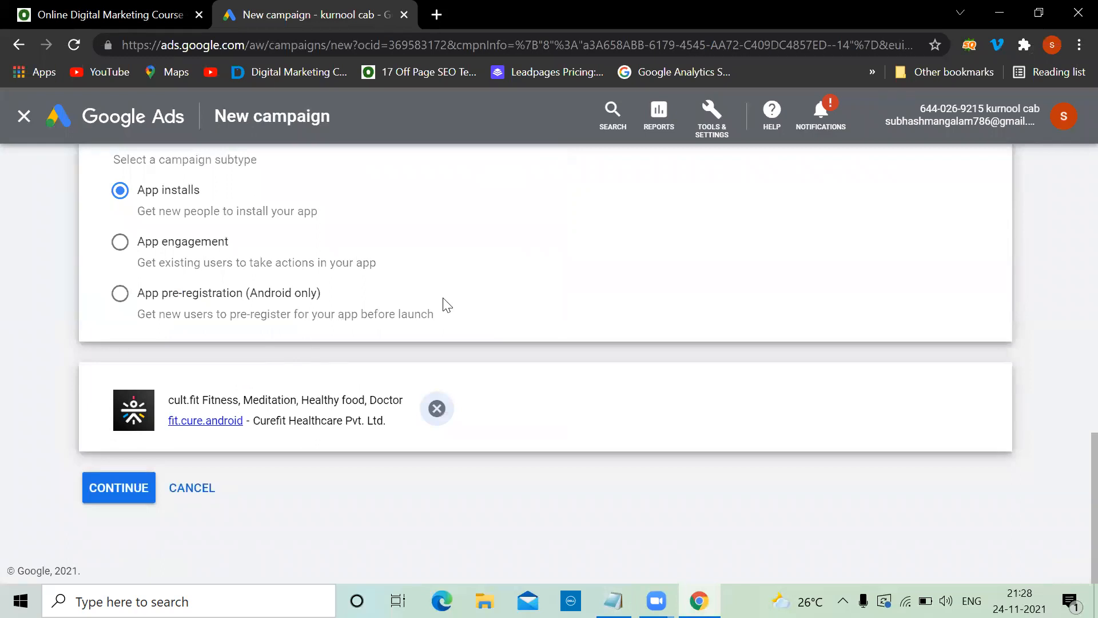
left_click(113, 487)
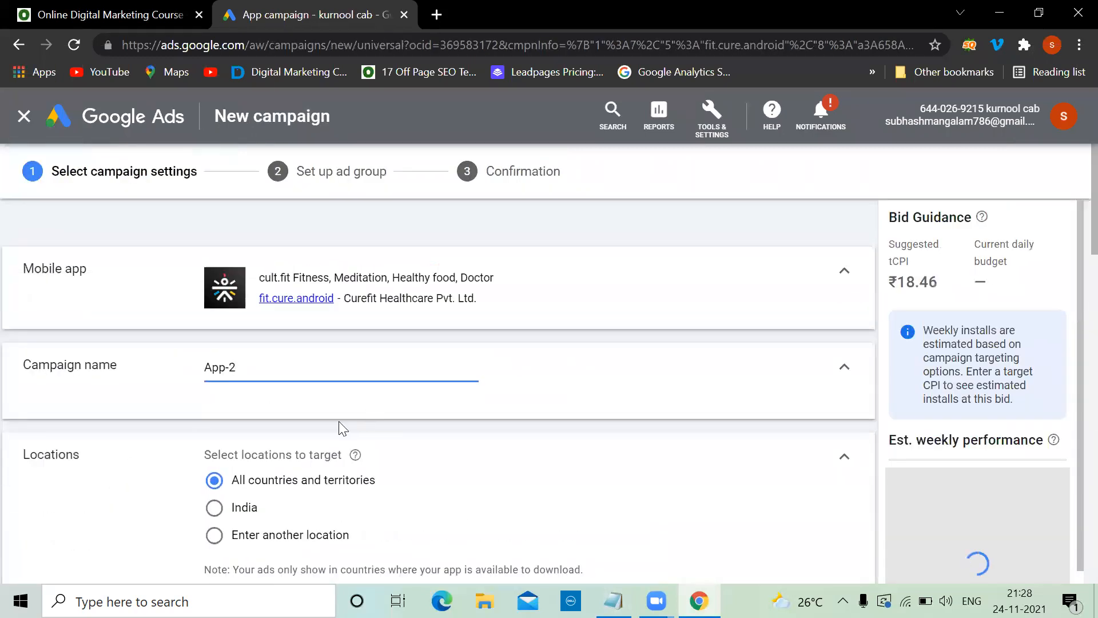
- Set the campaign's target location to India
scroll(382, 415, "down", 2)
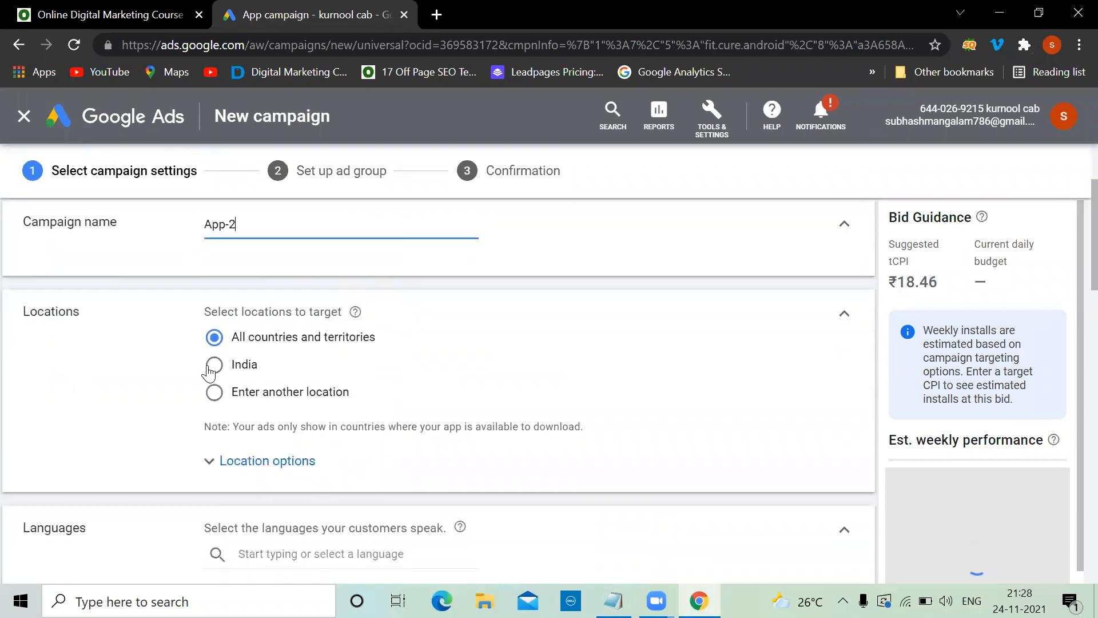
left_click(213, 364)
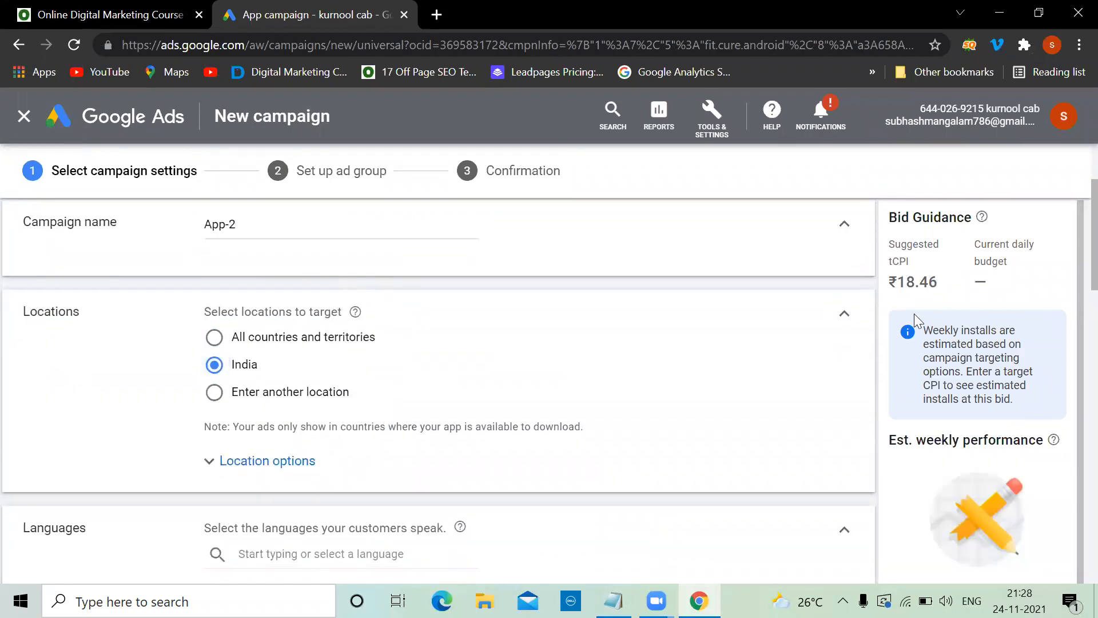
scroll(847, 360, "down", 5)
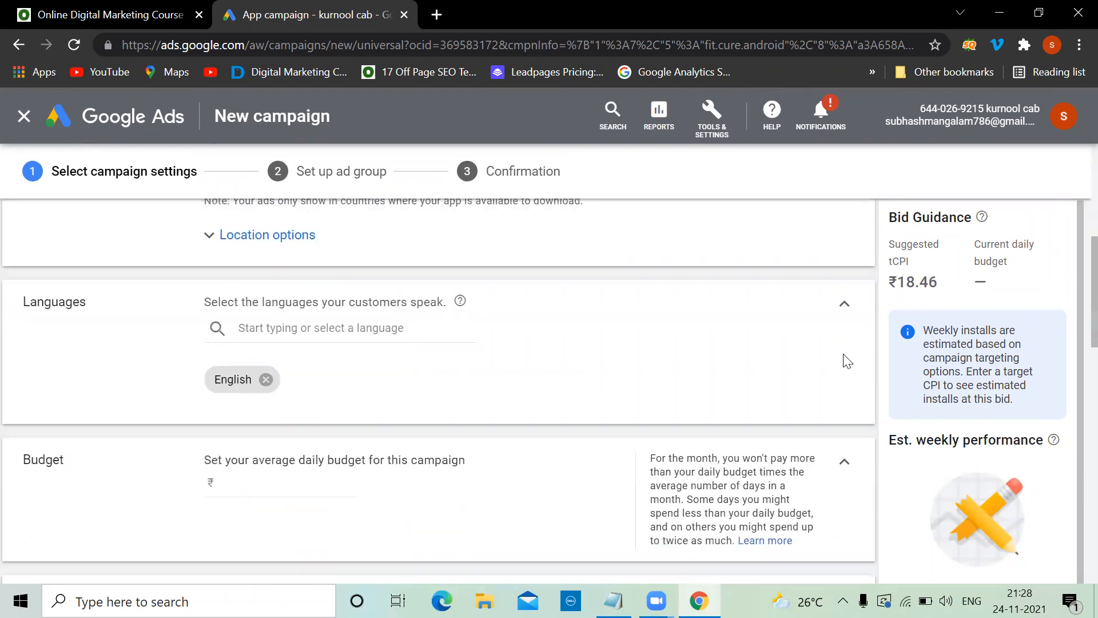
- Set the campaign's average daily budget to ₹1000
scroll(847, 361, "up", 2)
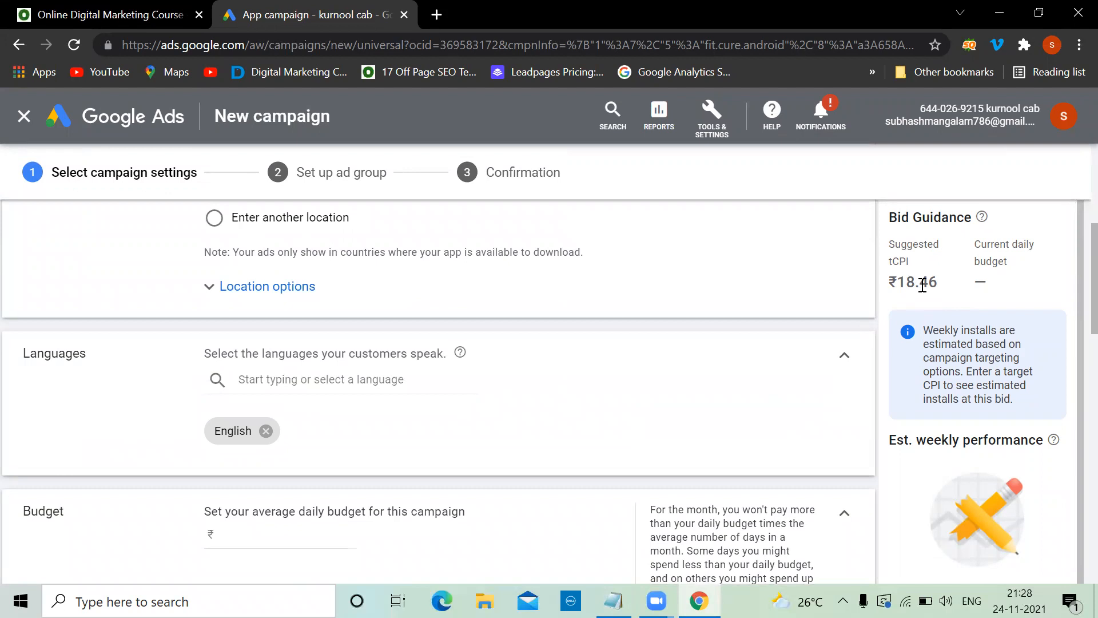
scroll(573, 291, "up", 5)
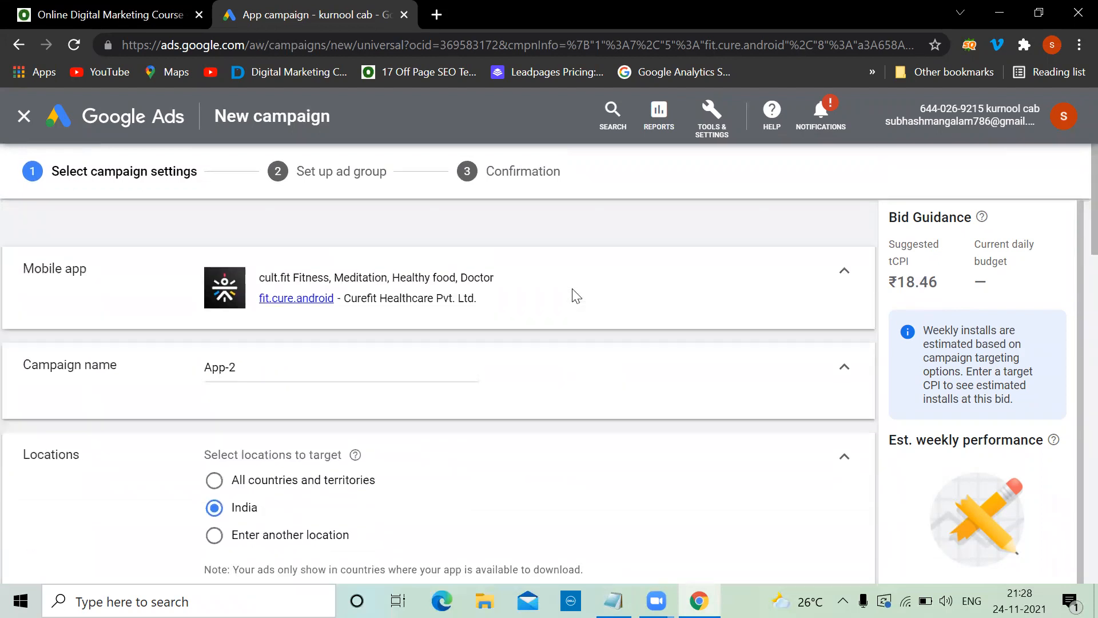
scroll(574, 293, "down", 2)
scroll(418, 420, "down", 1)
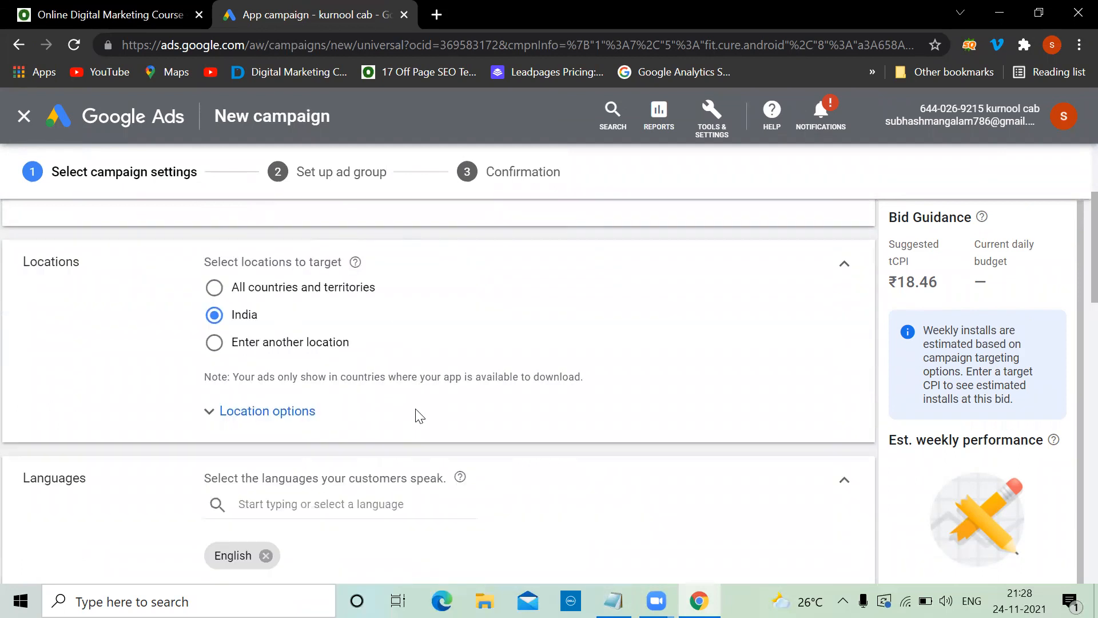
scroll(419, 415, "down", 2)
scroll(417, 424, "down", 3)
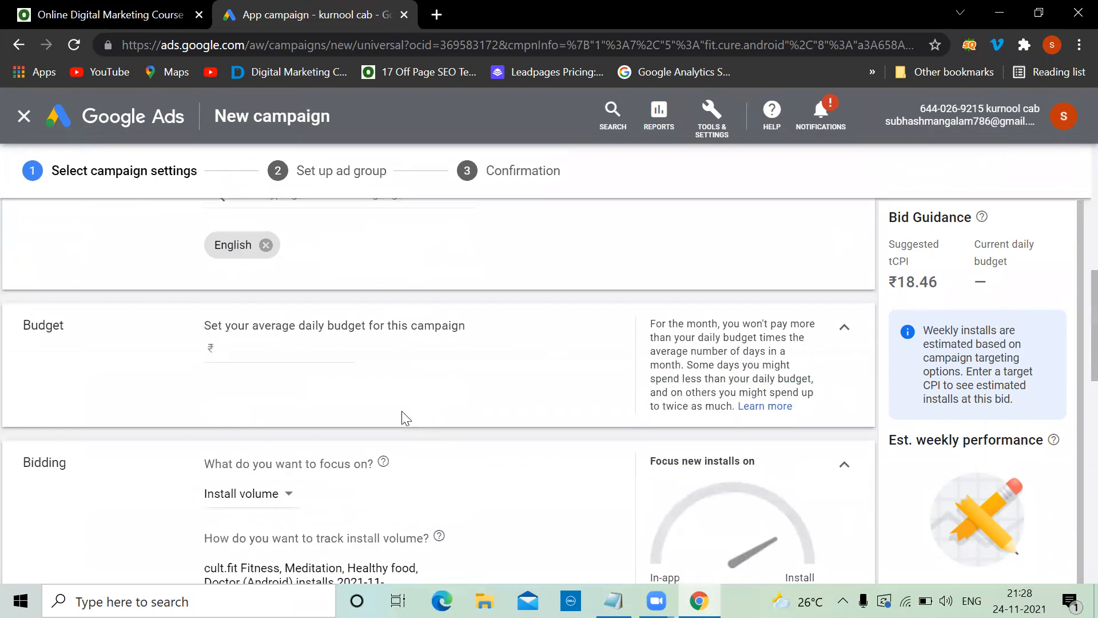
left_click(281, 346)
type("1000")
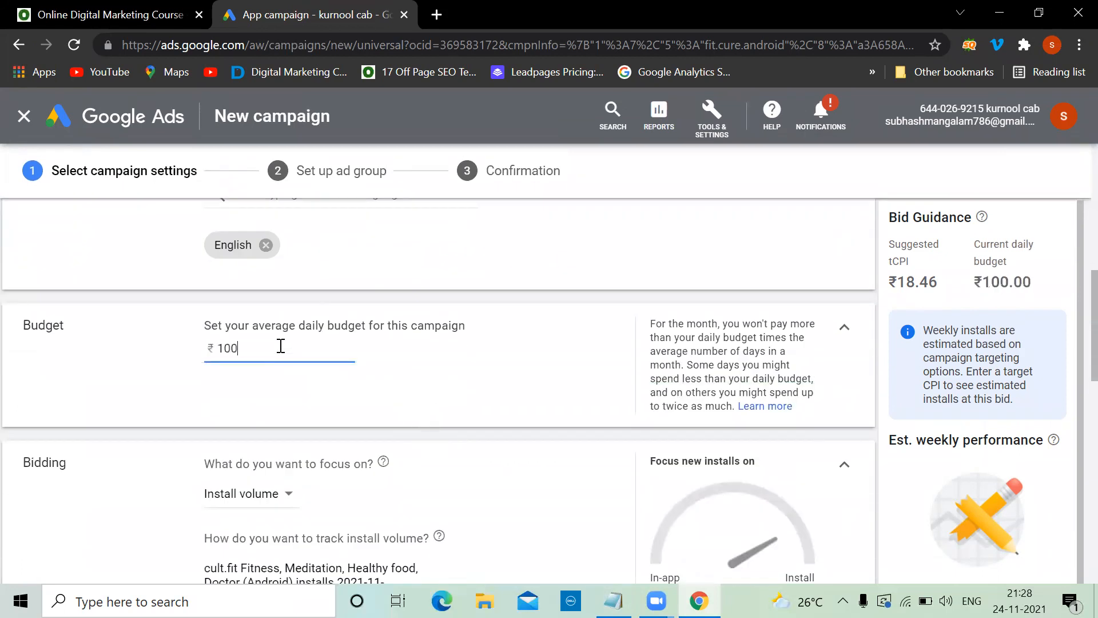
- Examine the bidding focus and the options for tracking the app's install volume
scroll(281, 349, "down", 4)
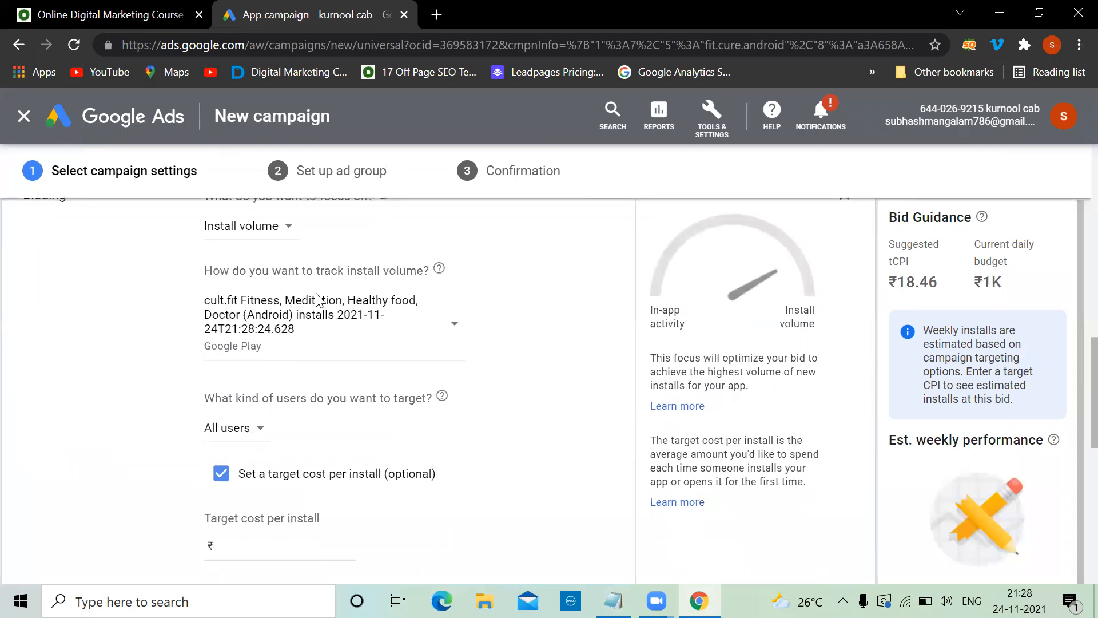
scroll(332, 337, "down", 2)
scroll(334, 343, "down", 1)
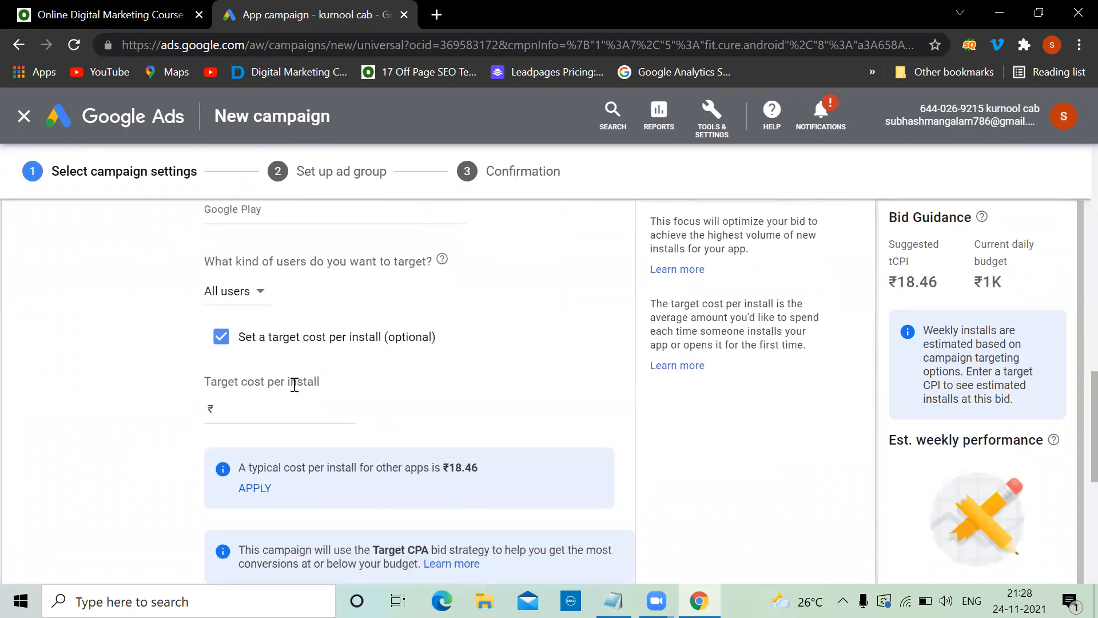
scroll(303, 278, "up", 2)
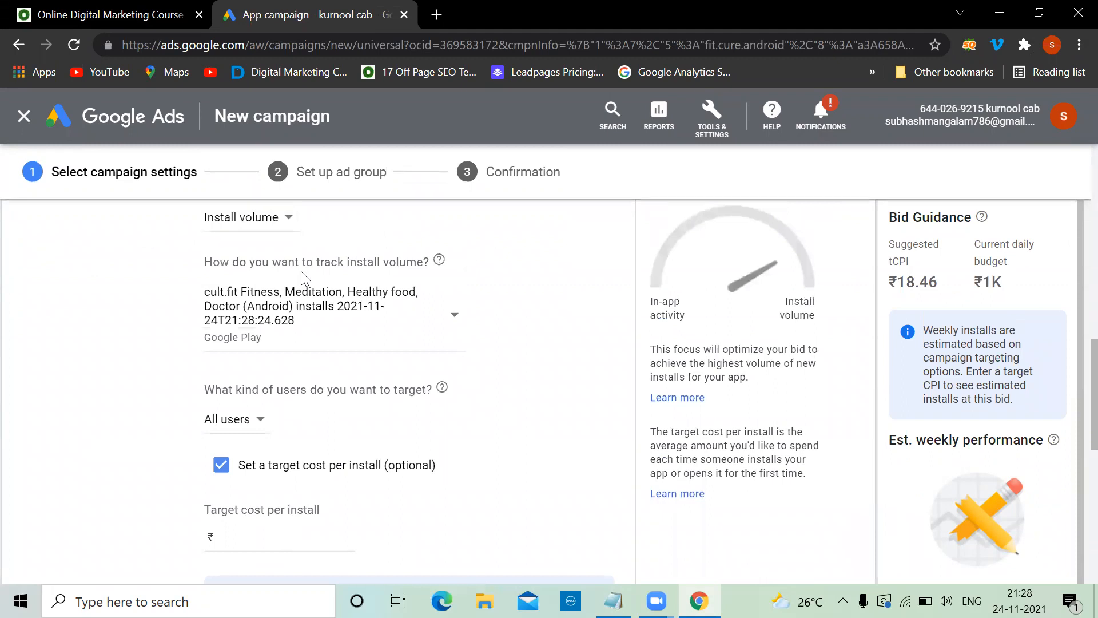
scroll(300, 271, "down", 1)
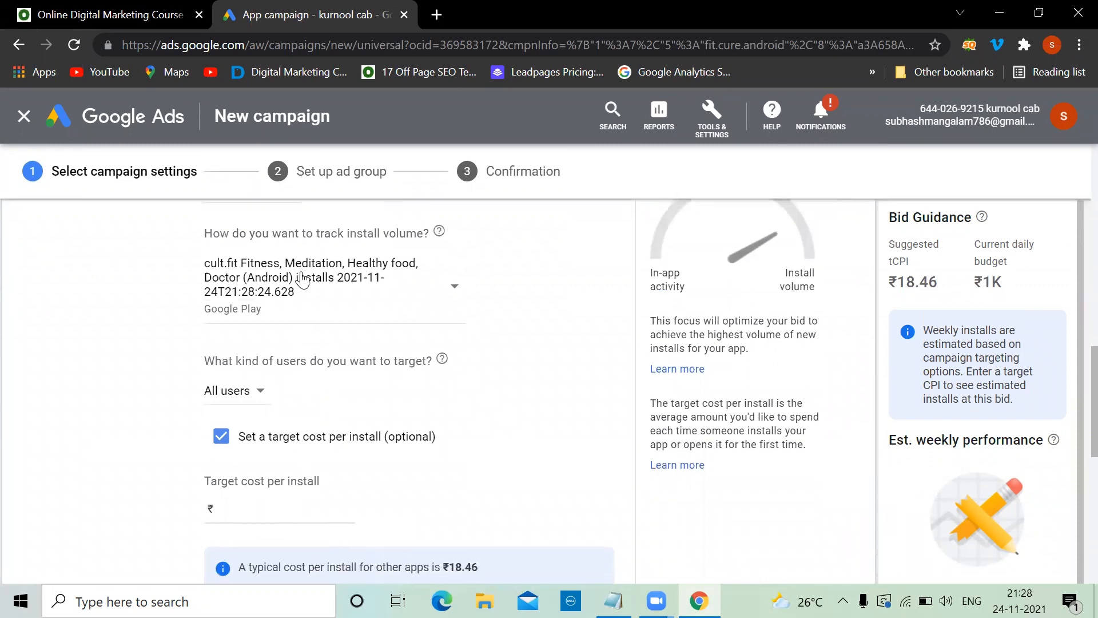
scroll(300, 271, "up", 1)
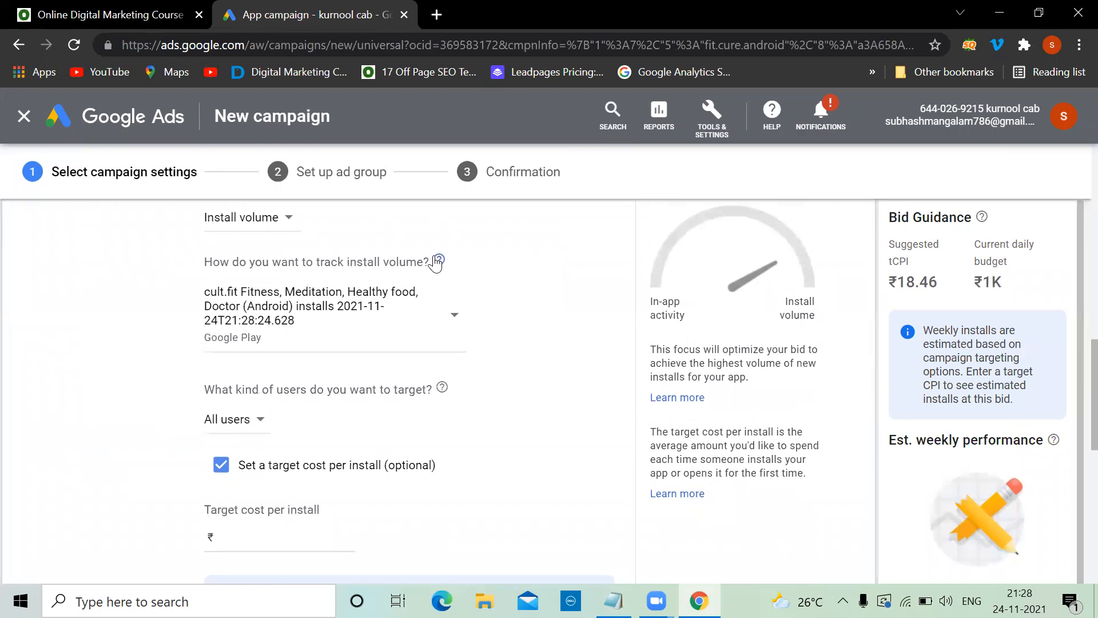
mouse_move(438, 261)
left_click(451, 320)
left_click(84, 389)
- Check which kinds of users the campaign's bidding can target
scroll(122, 392, "down", 1)
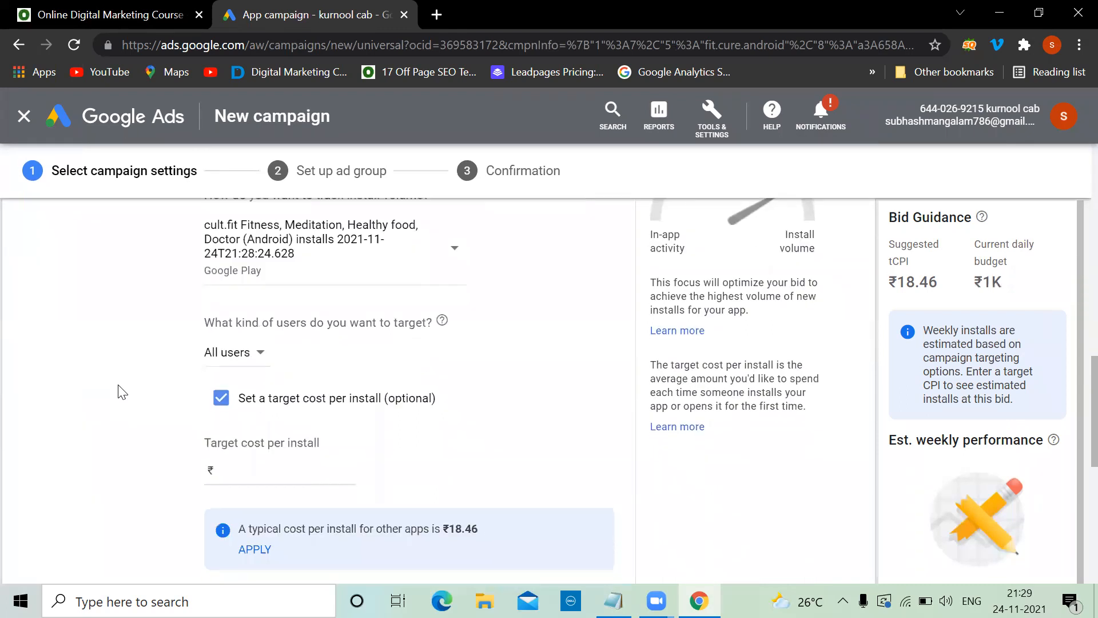
scroll(119, 391, "down", 1)
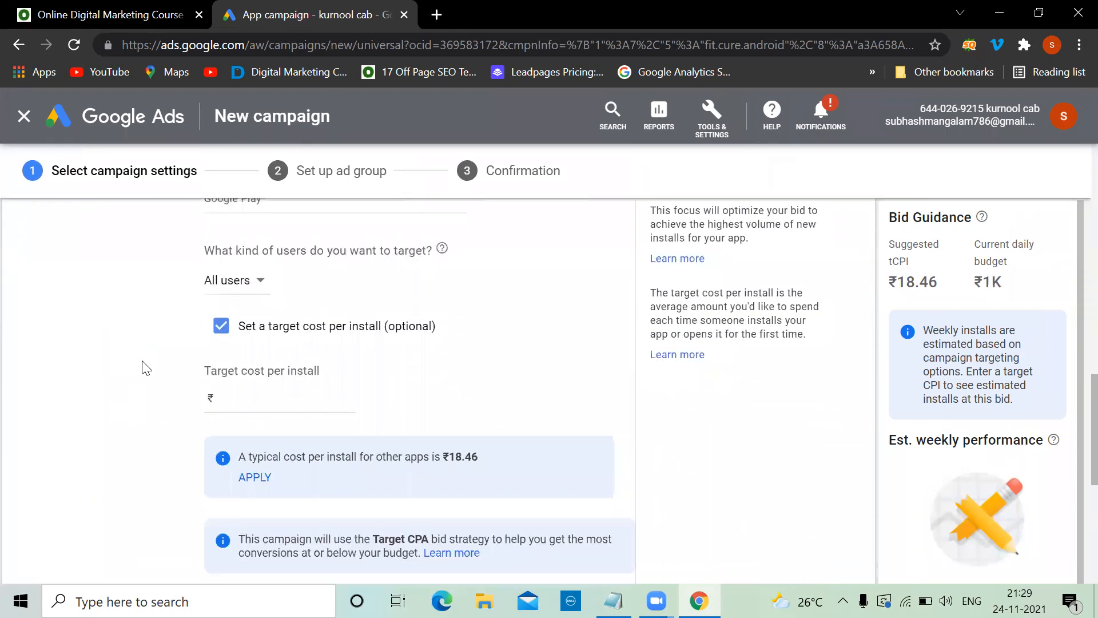
left_click(262, 284)
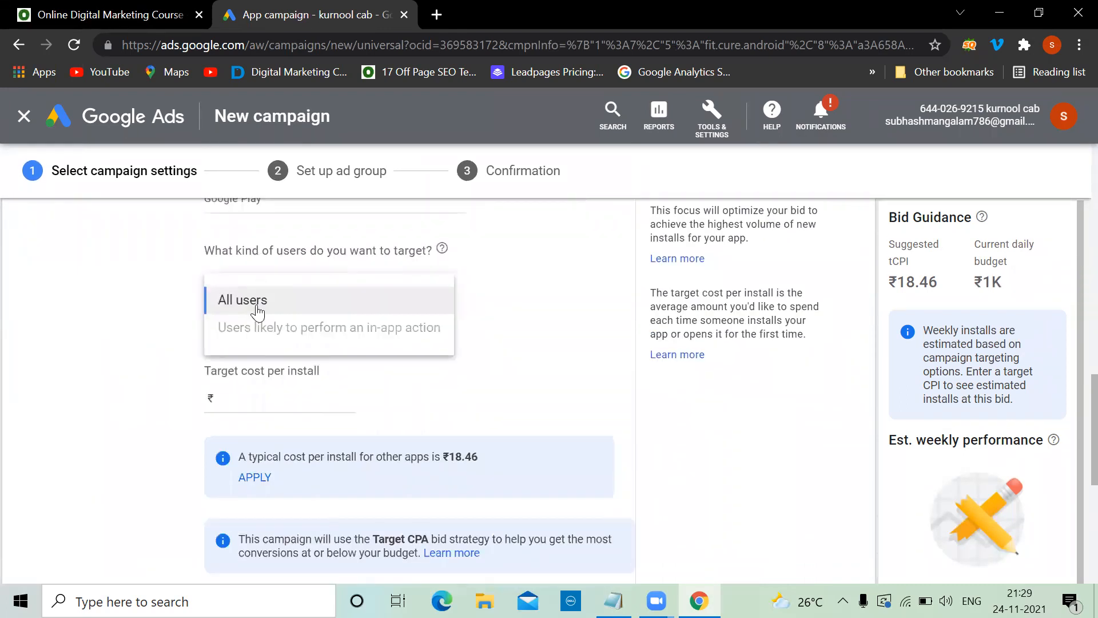
left_click(163, 330)
- Set the target cost per install to ₹10
left_click(247, 393)
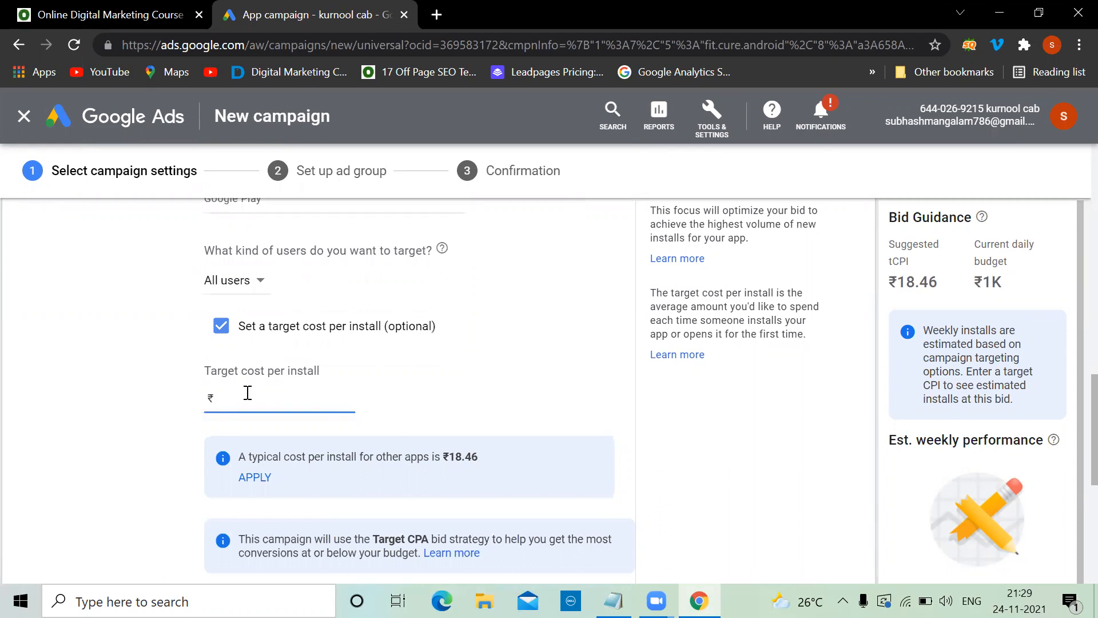
type("10")
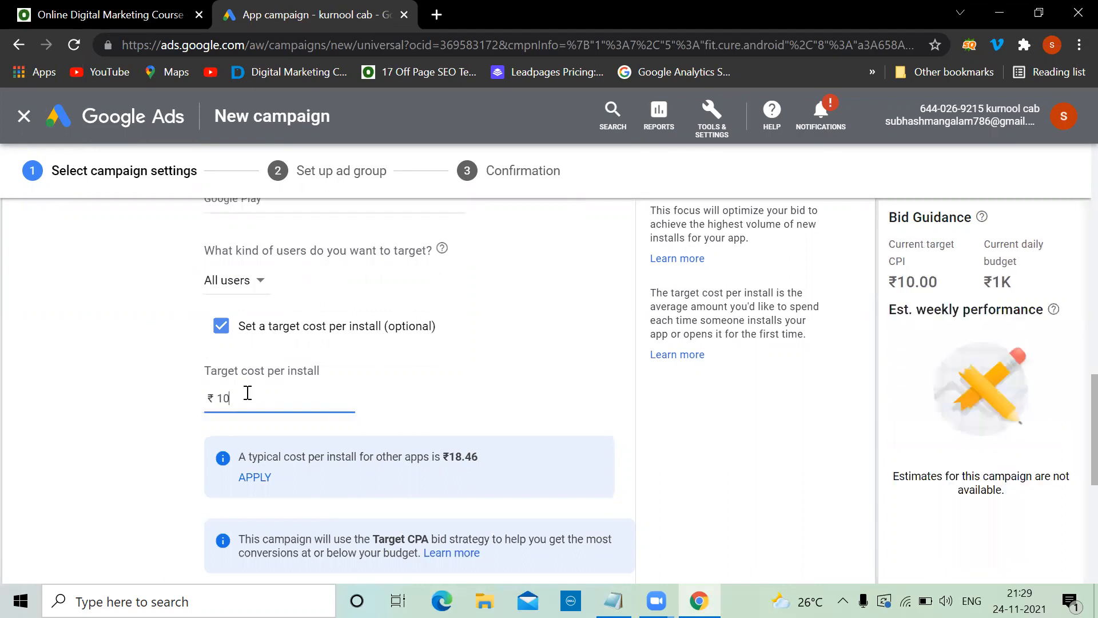
left_click(56, 410)
- Change the target cost per install to ₹5
left_click(318, 395)
key("BackSpace")
key("BackSpace")
key("BackSpace")
key("BackSpace")
key("BackSpace")
type("5")
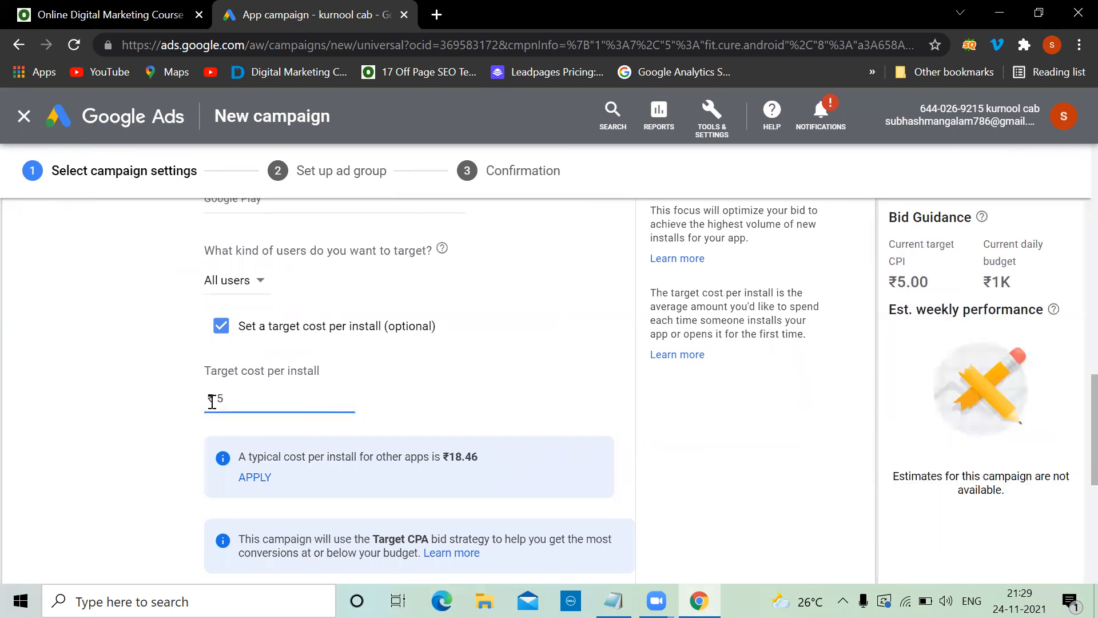
left_click(132, 422)
scroll(429, 465, "down", 2)
scroll(429, 466, "up", 1)
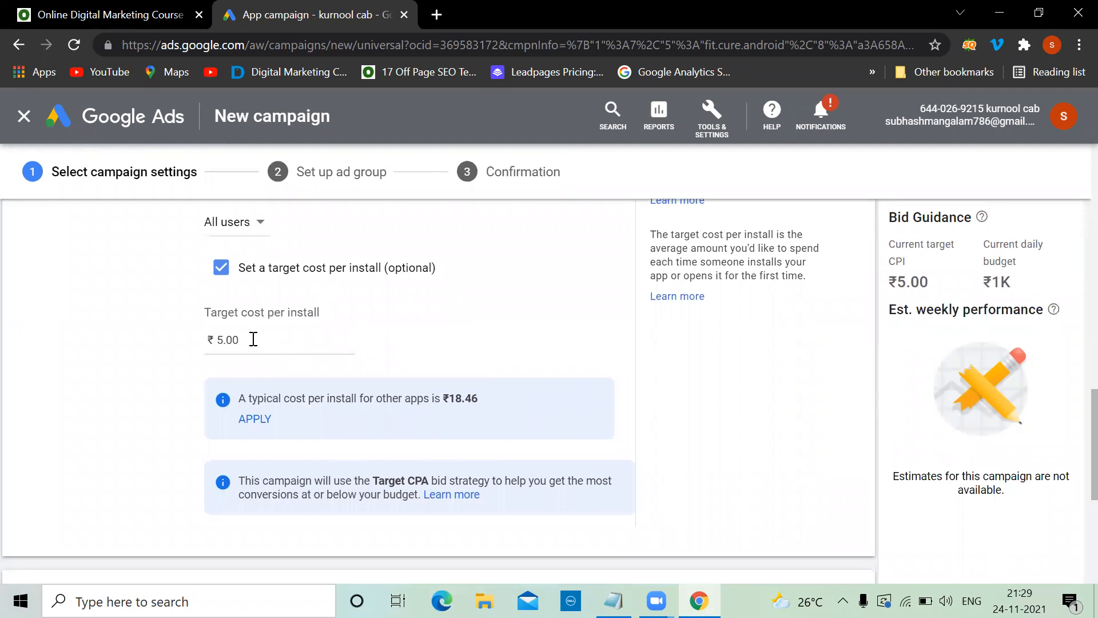
- Expand the advanced settings and try attaching a data feed as a Google Merchant Center feed, removing the attachment again
scroll(253, 339, "down", 5)
left_click(28, 372)
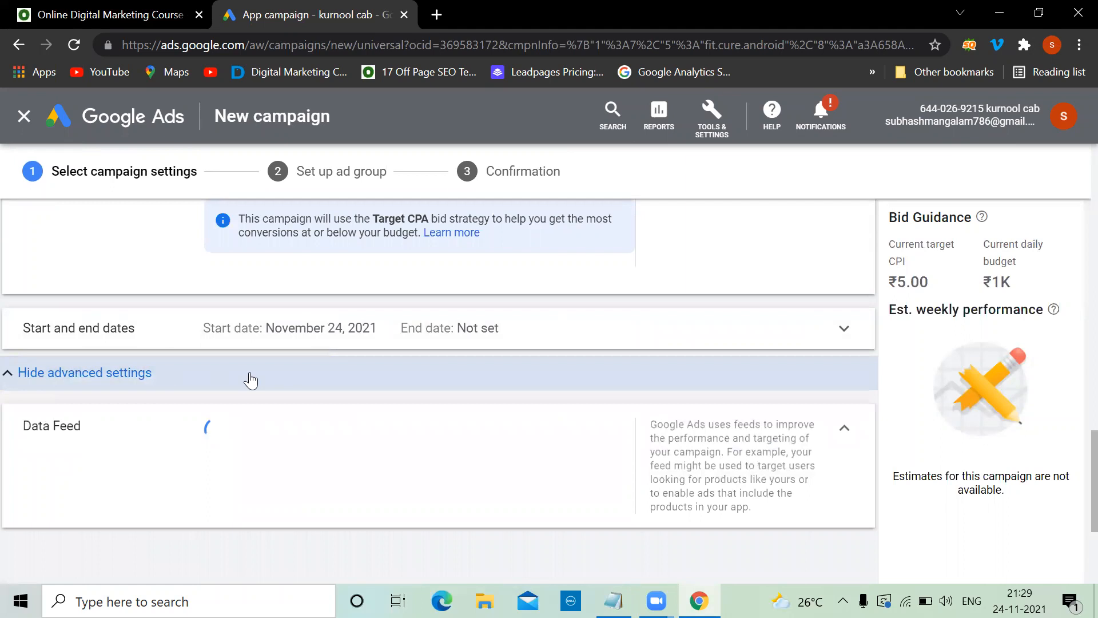
scroll(249, 380, "down", 1)
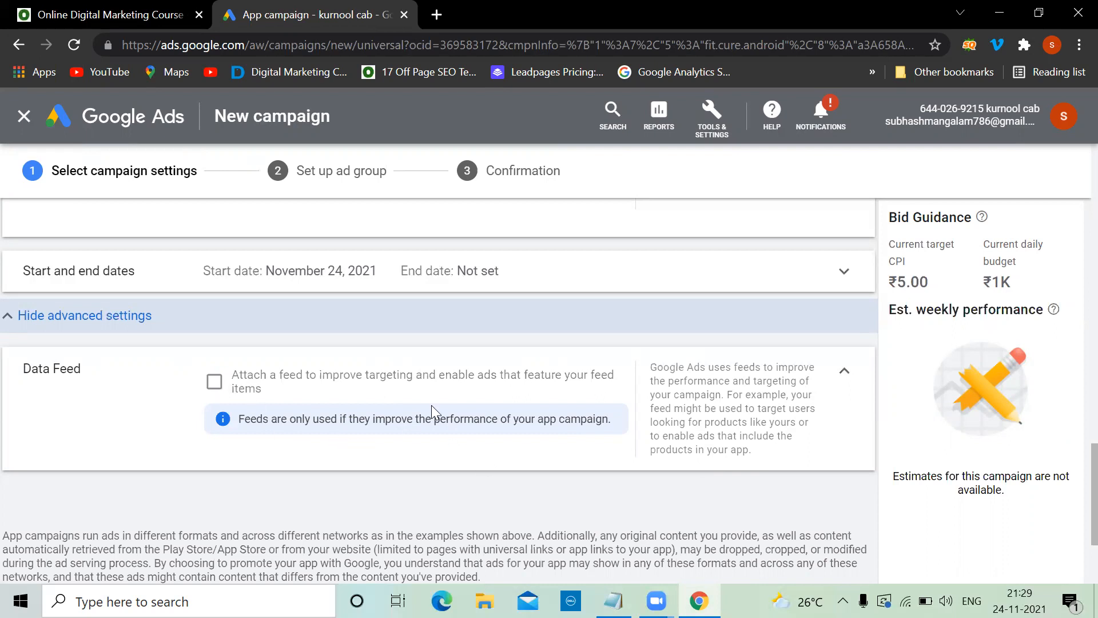
left_click(212, 384)
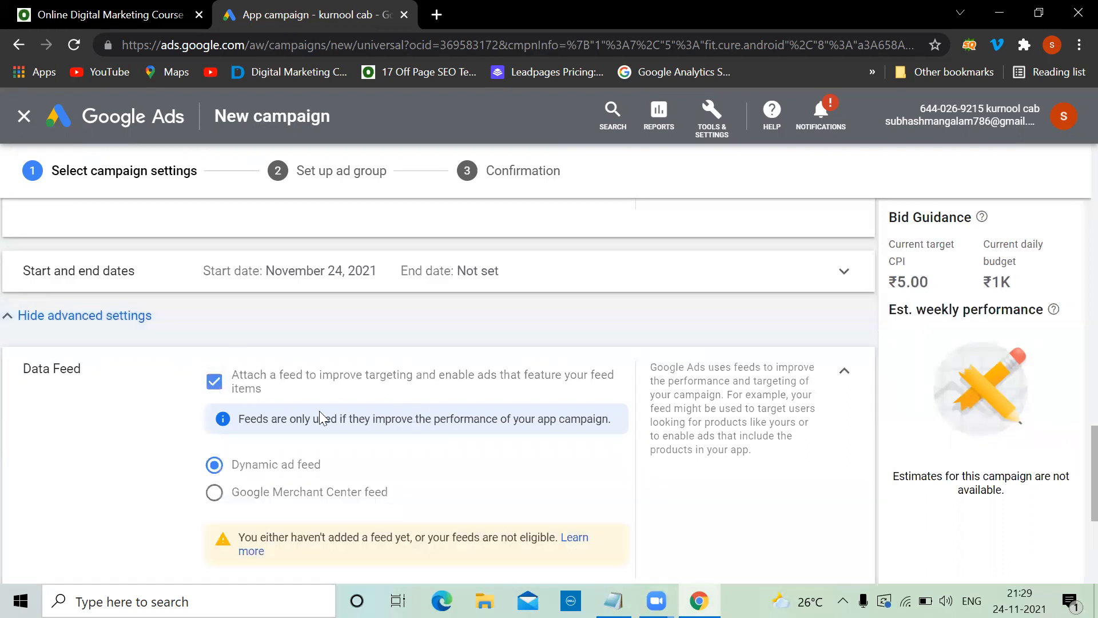
scroll(346, 435, "down", 2)
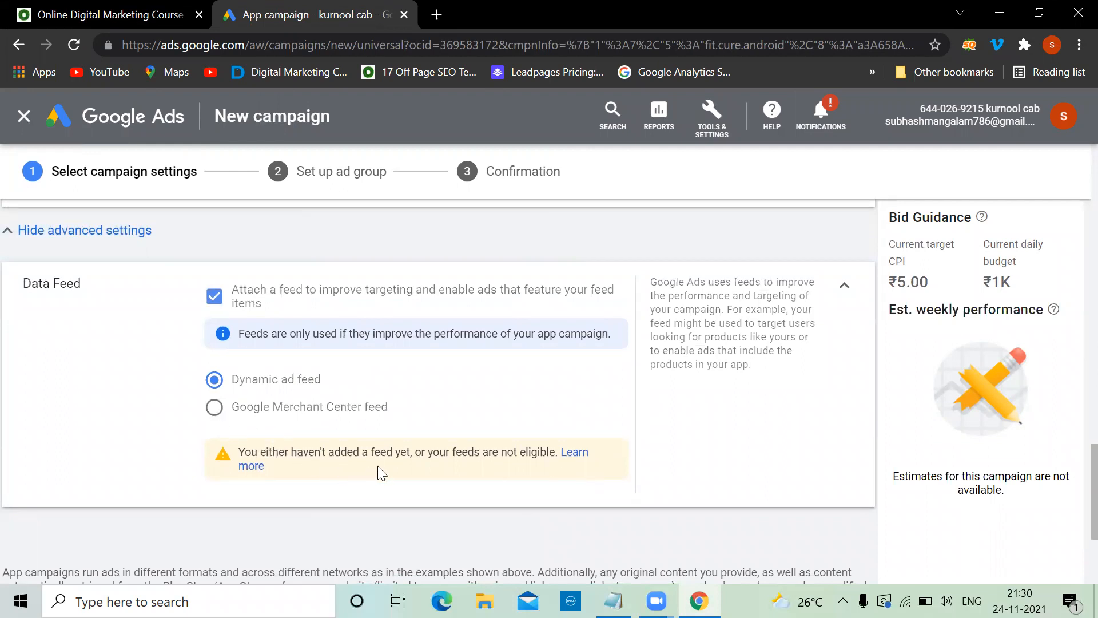
left_click(221, 408)
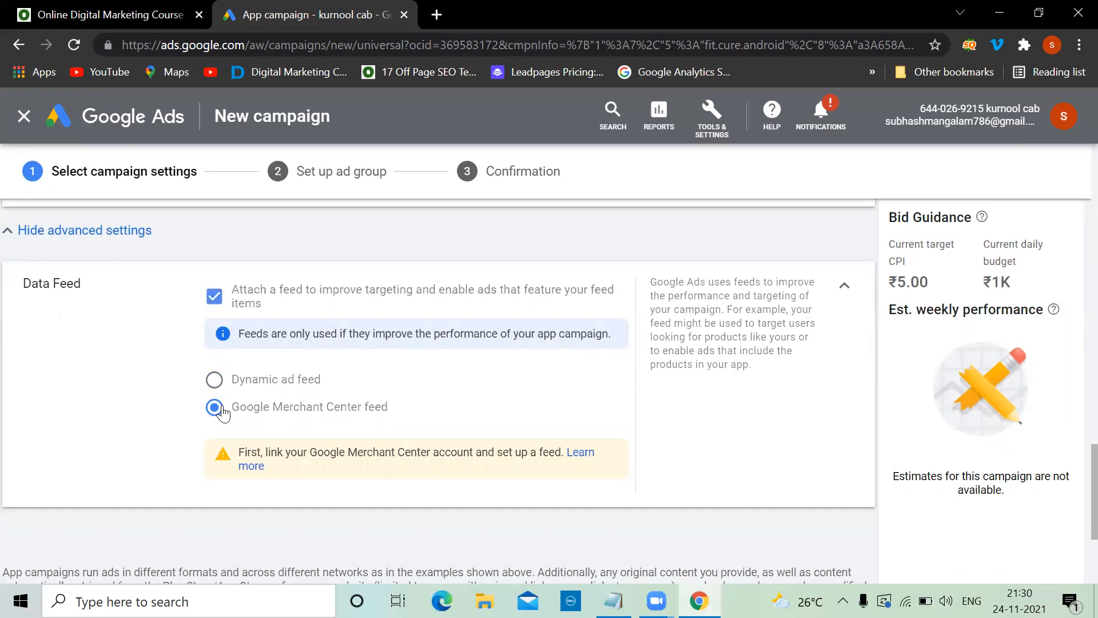
scroll(222, 411, "up", 2)
scroll(223, 412, "down", 3)
scroll(225, 412, "up", 2)
scroll(226, 411, "up", 1)
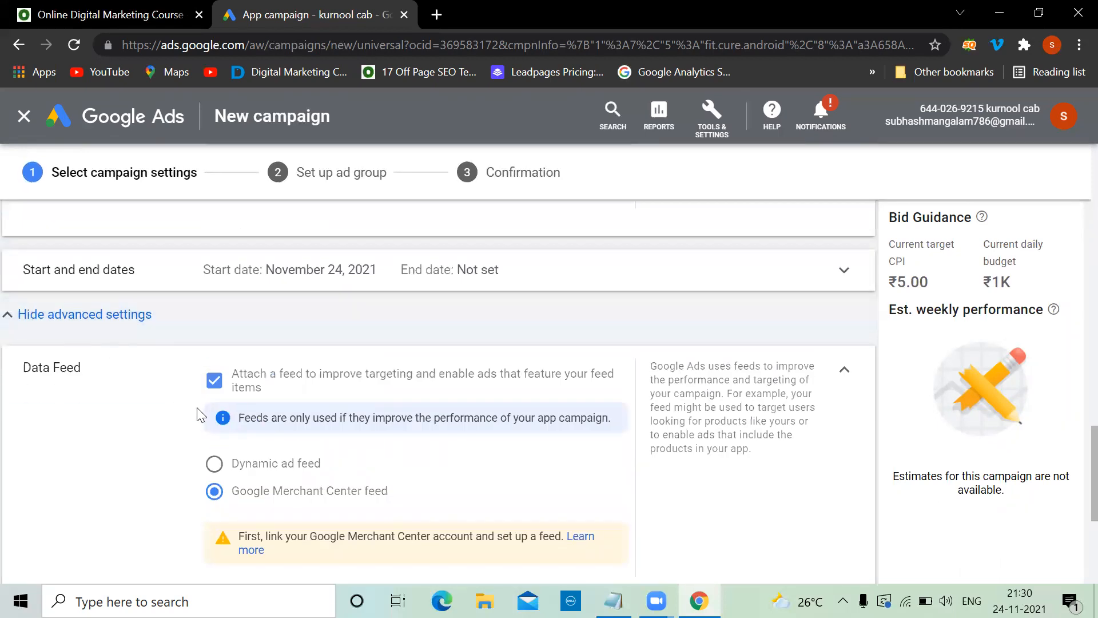
left_click(214, 381)
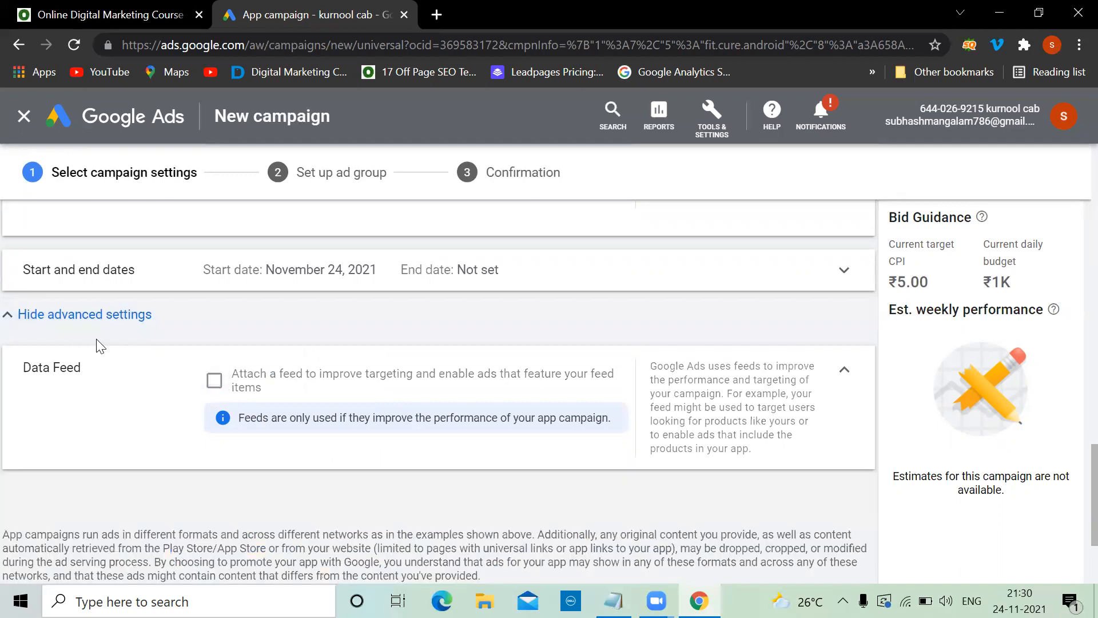
- Hide the advanced settings and save the campaign settings to continue to the ad group setup
left_click(12, 318)
left_click(87, 465)
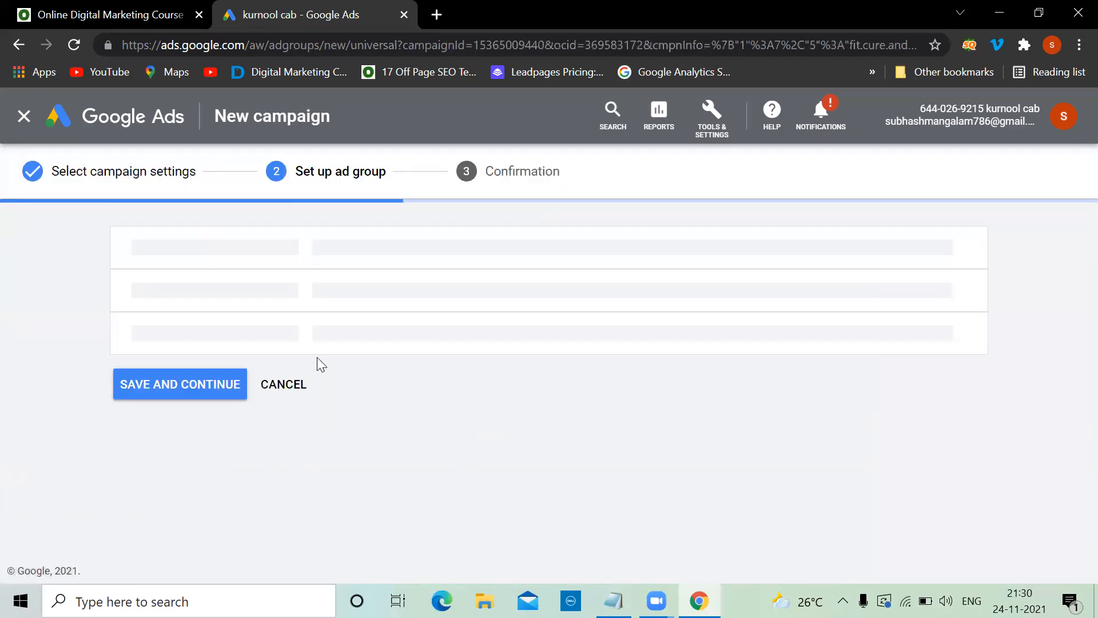
- Examine the ad group's headline, description, image, video and HTML5 asset sections and the ad's Display and YouTube previews
scroll(318, 355, "down", 5)
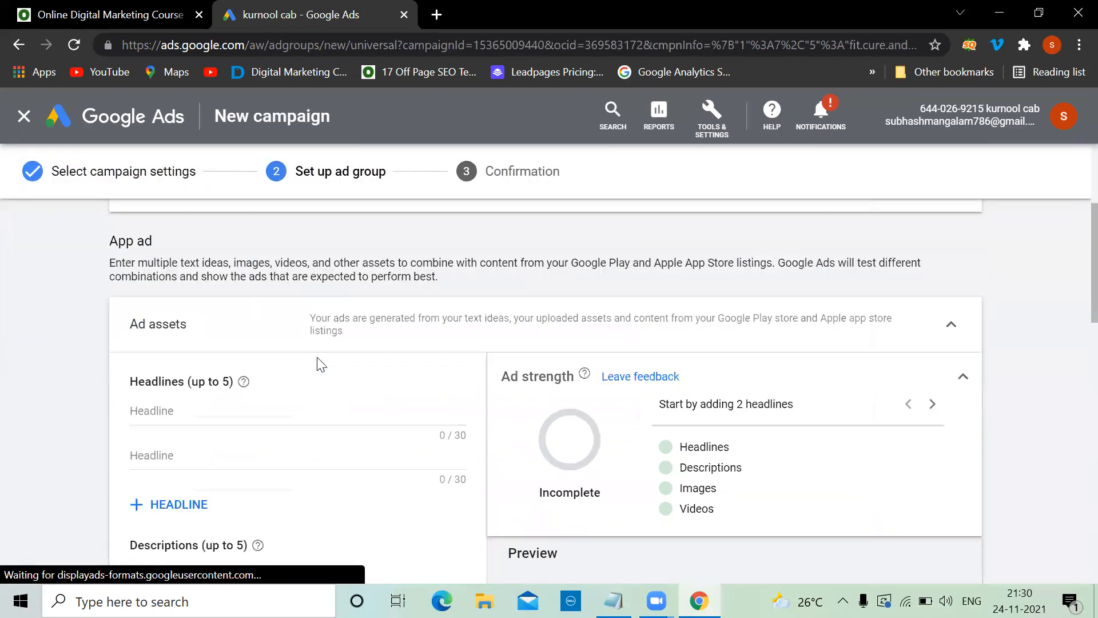
scroll(473, 364, "down", 4)
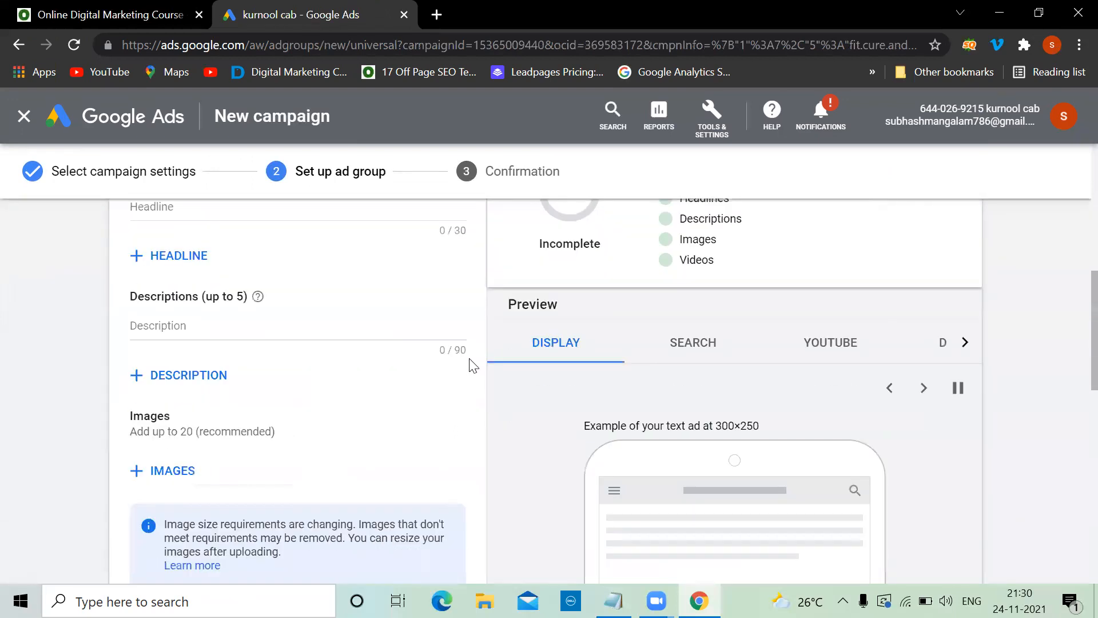
scroll(554, 403, "down", 2)
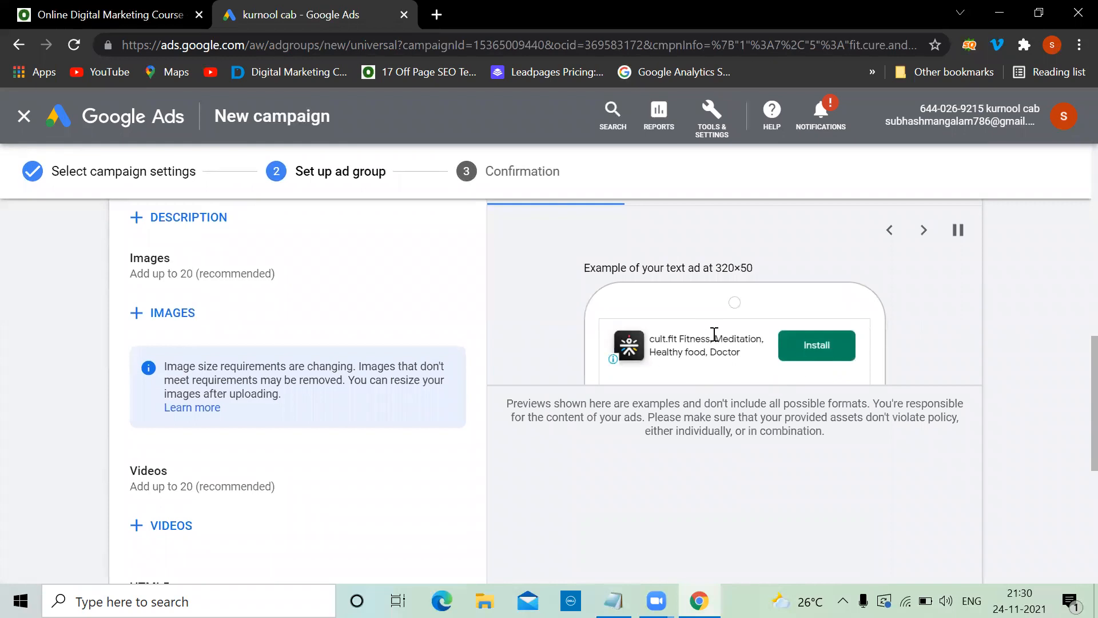
scroll(503, 361, "down", 1)
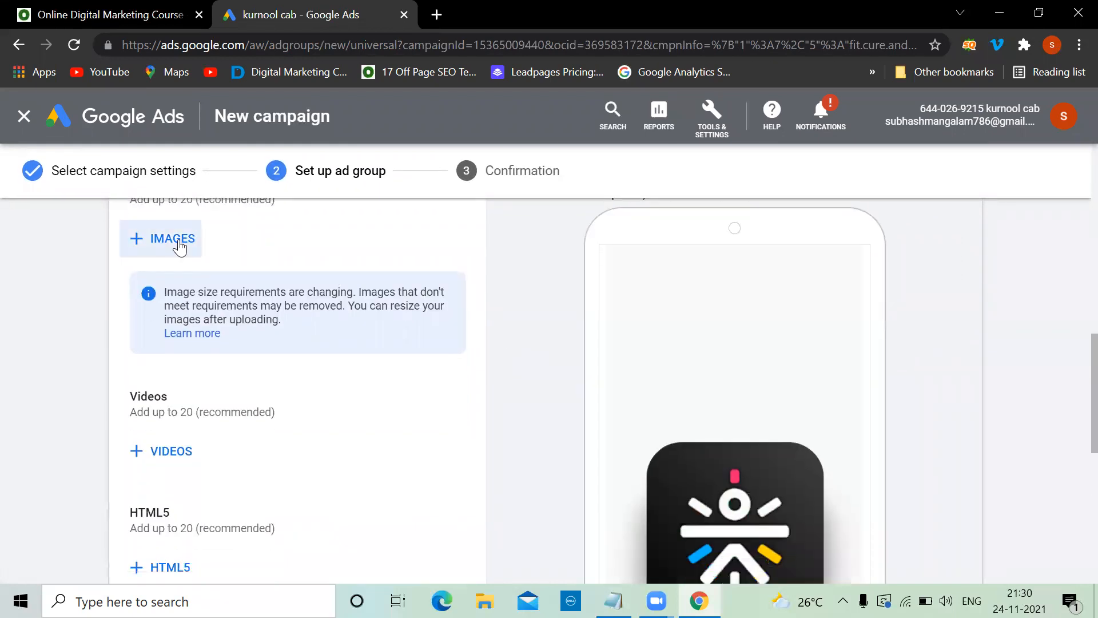
scroll(443, 308, "up", 3)
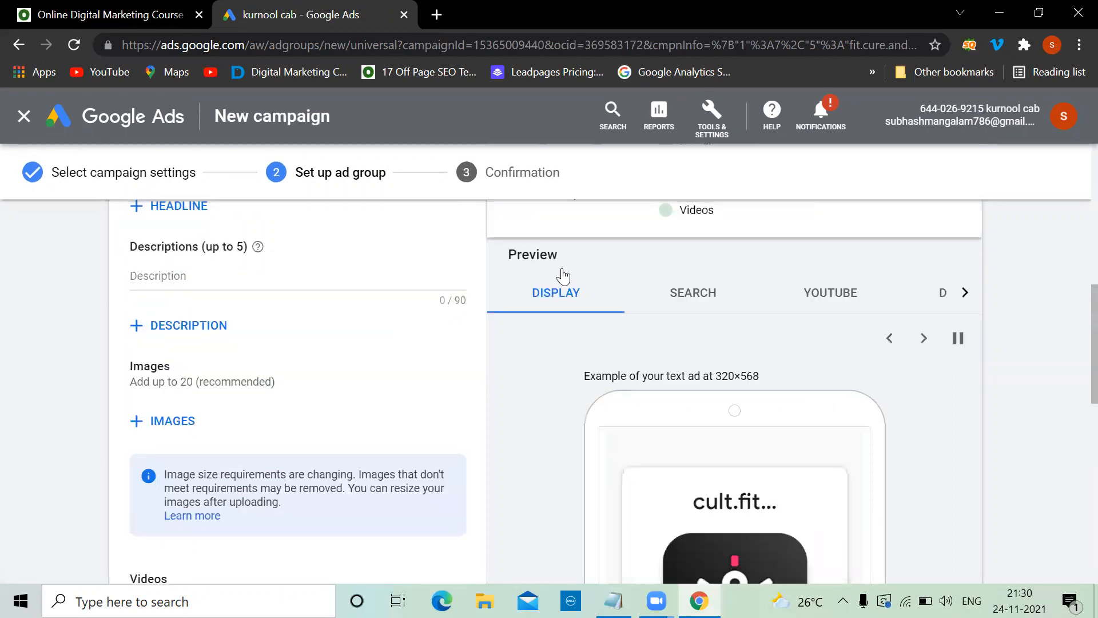
left_click(824, 294)
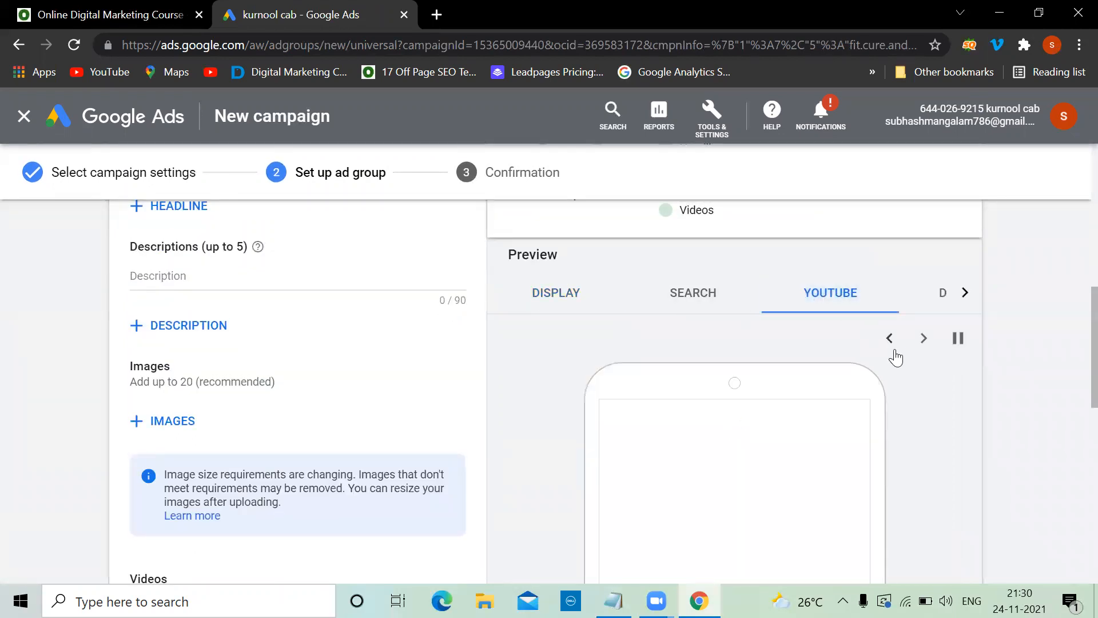
scroll(894, 349, "down", 3)
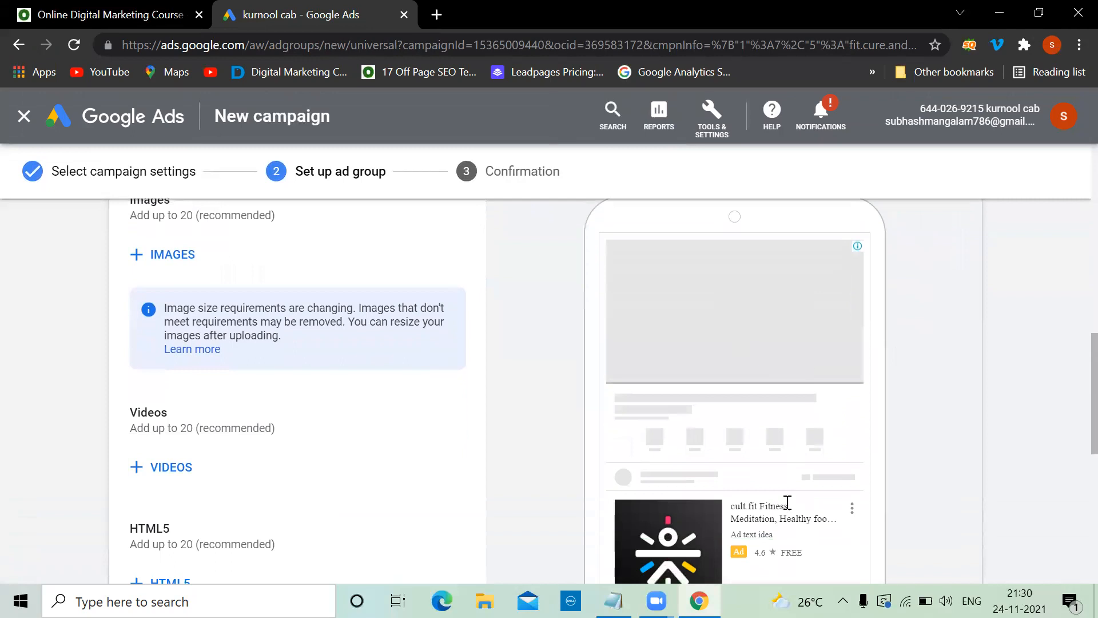
scroll(294, 499, "down", 2)
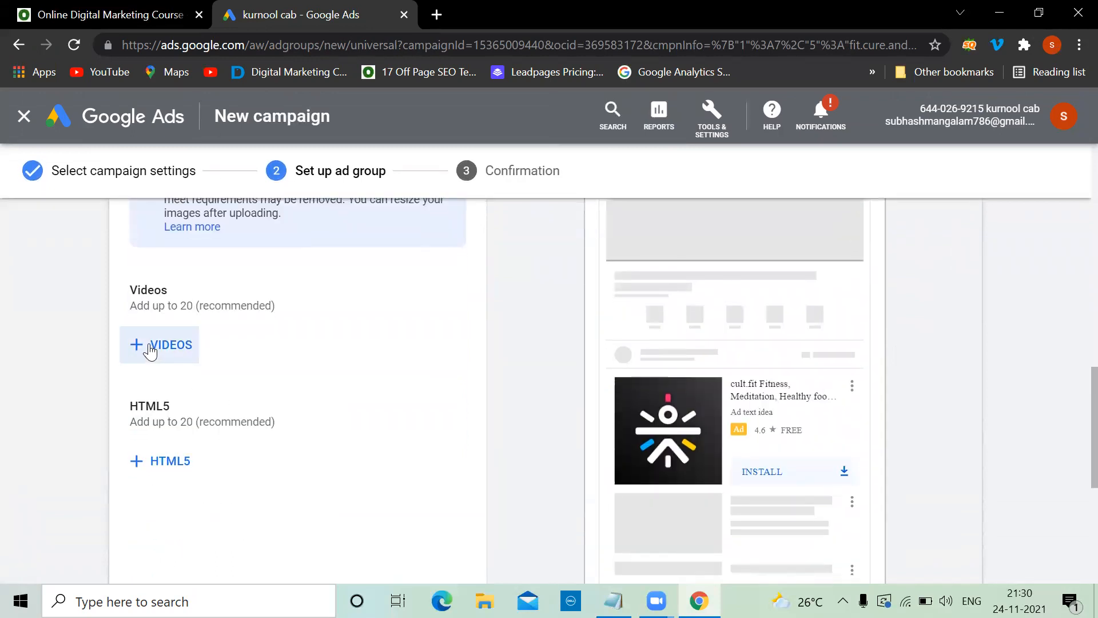
- Start adding a video to the ad, then search YouTube in a new tab for cult.fit
left_click(150, 345)
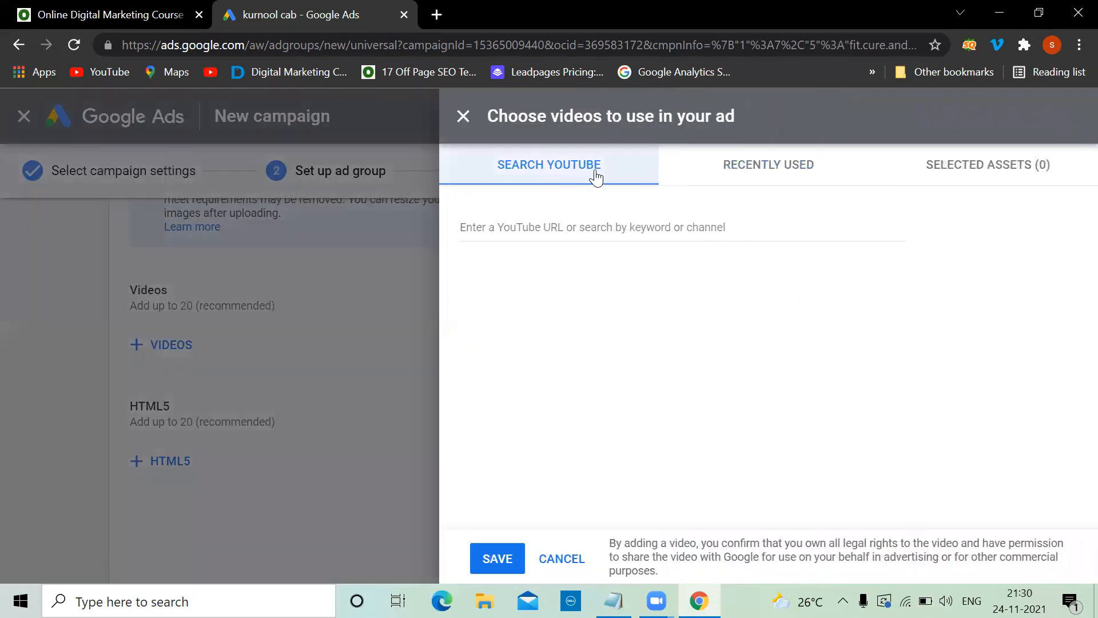
left_click(436, 15)
type("you")
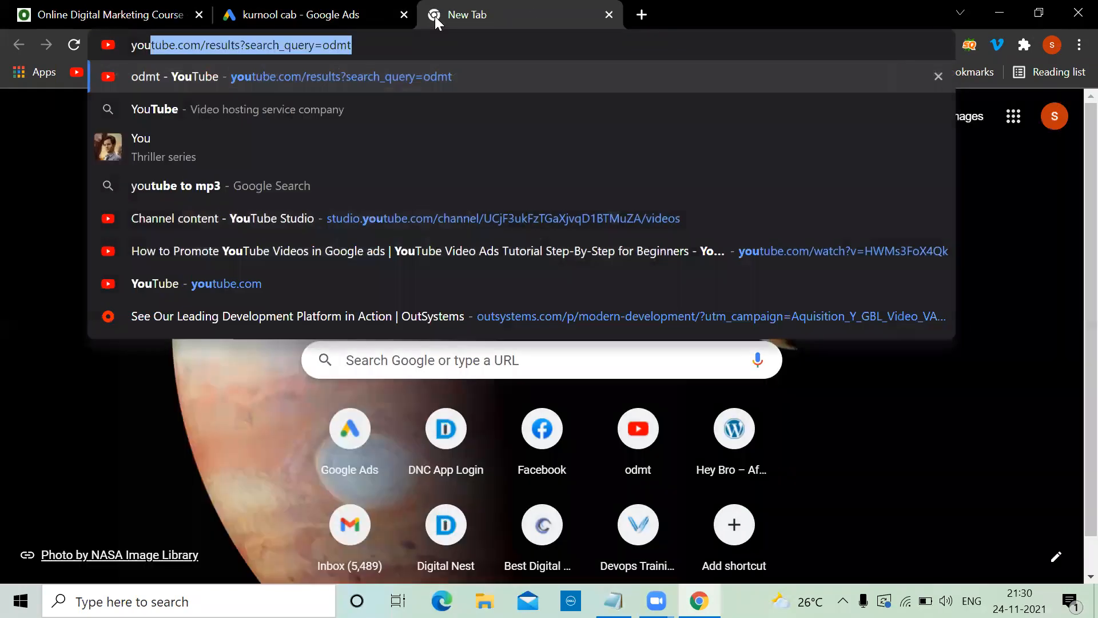
key("Return")
left_click(306, 115)
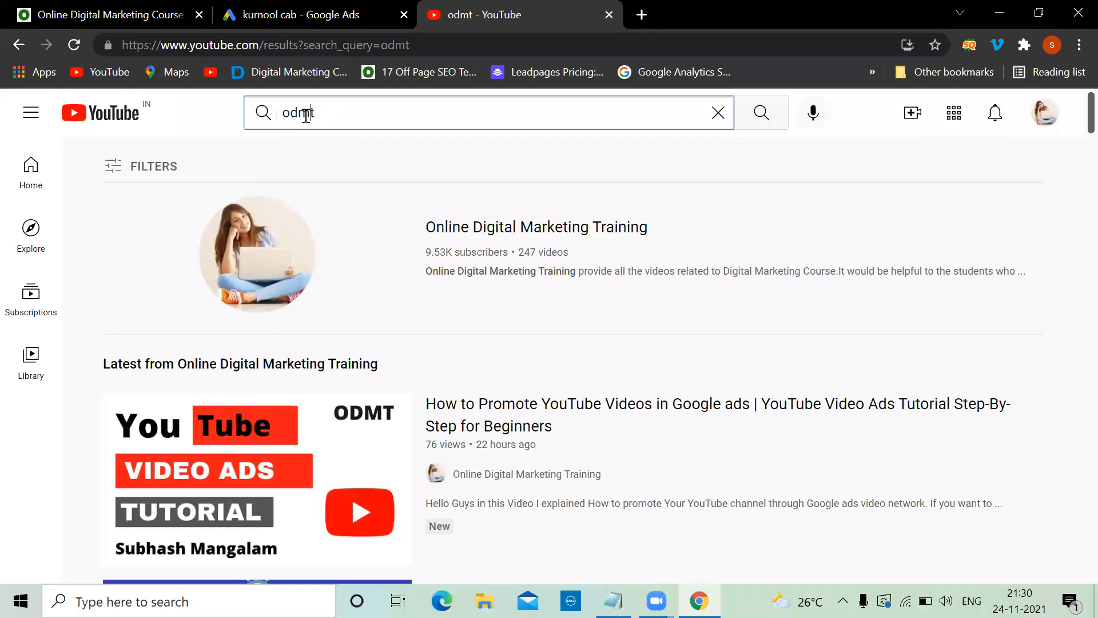
double_click(307, 115)
type("cu")
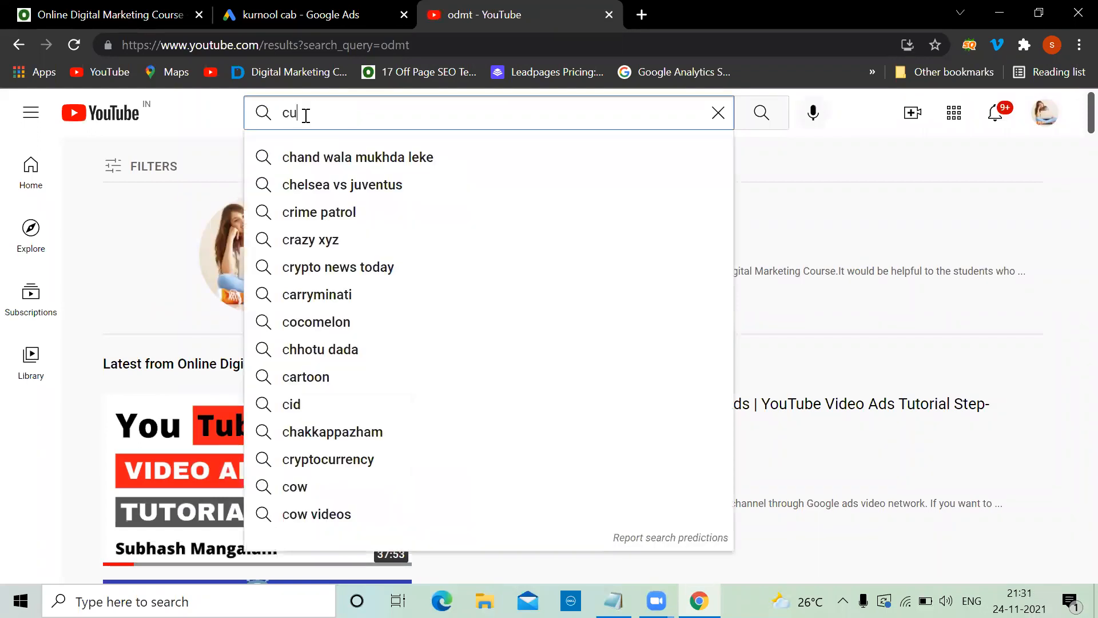
type("lt.fit")
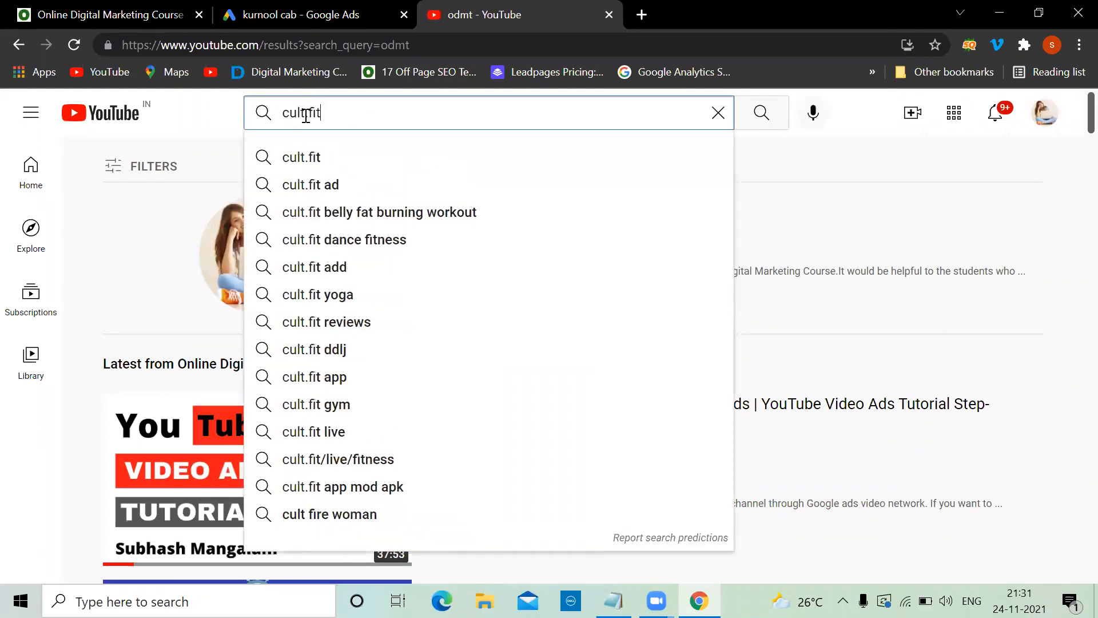
key("Return")
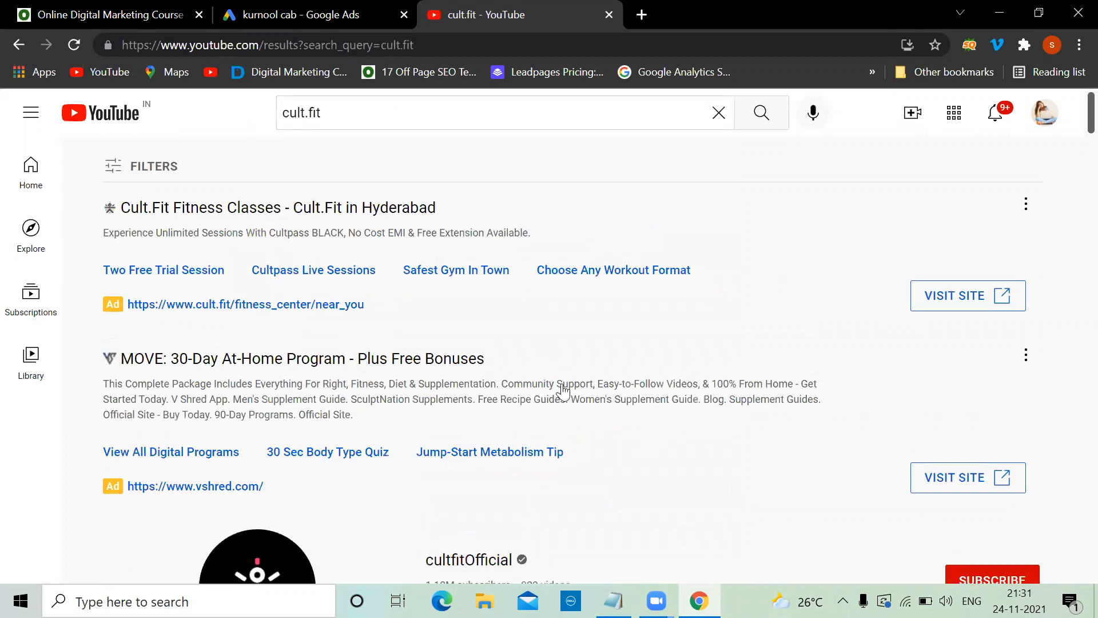
- Open cultfitOfficial's video "Lower Body Stretch Routine" from the YouTube results and copy its URL
scroll(561, 386, "down", 3)
scroll(541, 363, "down", 2)
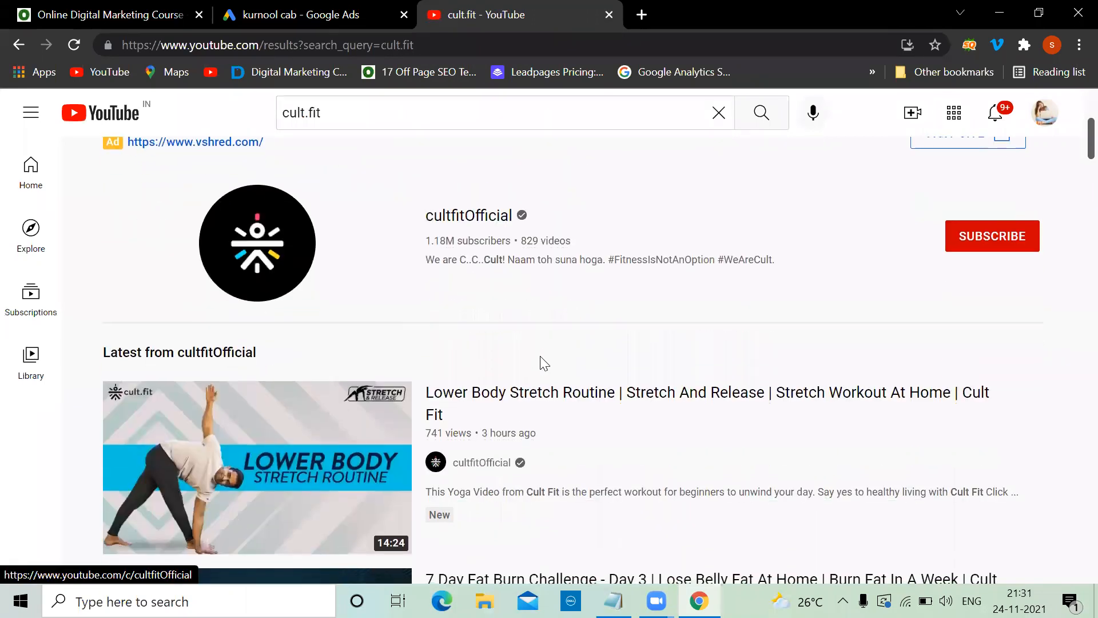
left_click(496, 395)
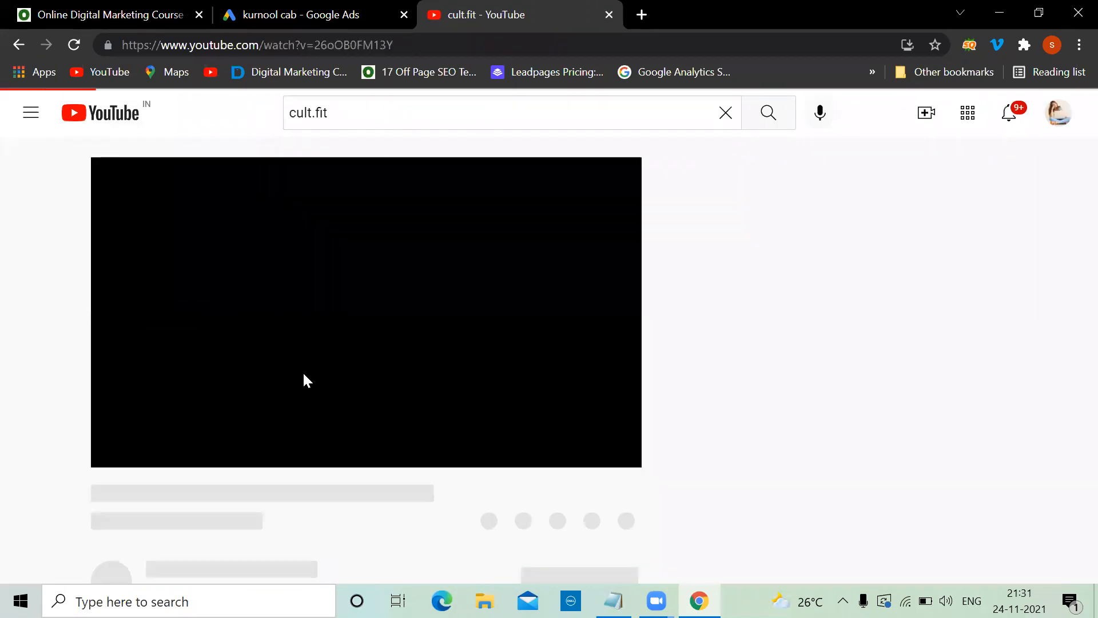
left_click(385, 45)
key("ctrl+c")
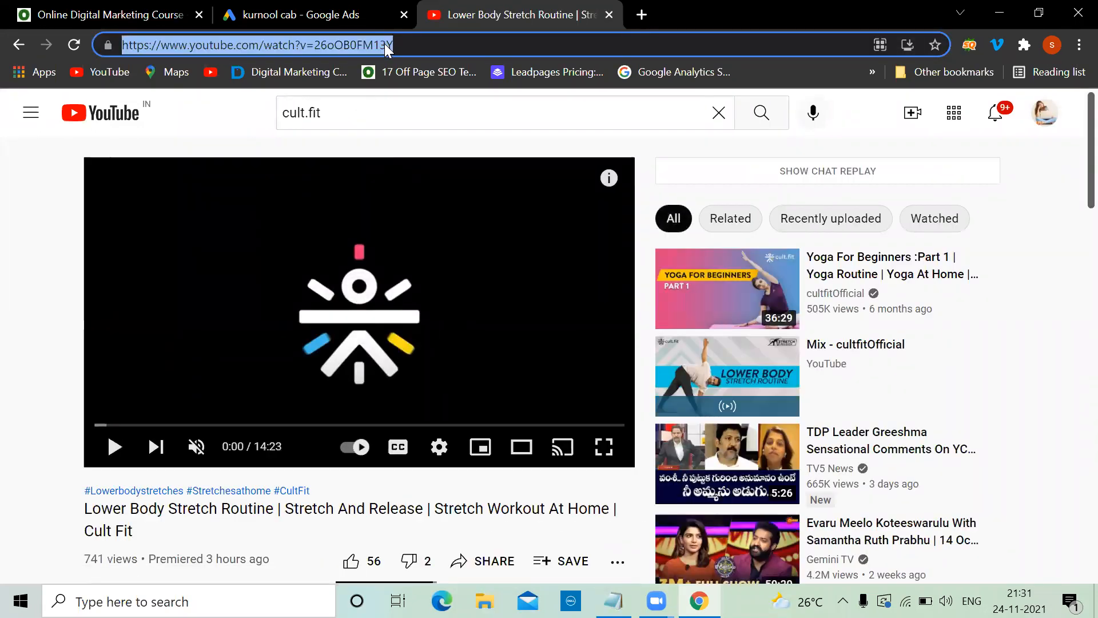
- Back in Google Ads, find the video by its copied YouTube URL and save it as the ad's video asset
left_click(336, 16)
left_click(563, 231)
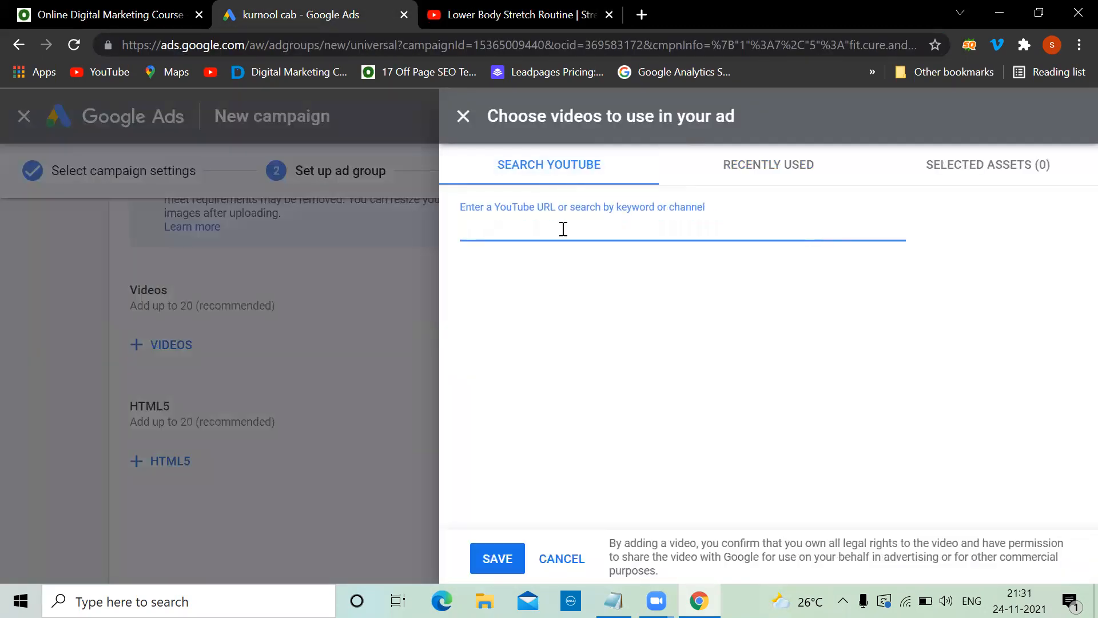
key("ctrl+v")
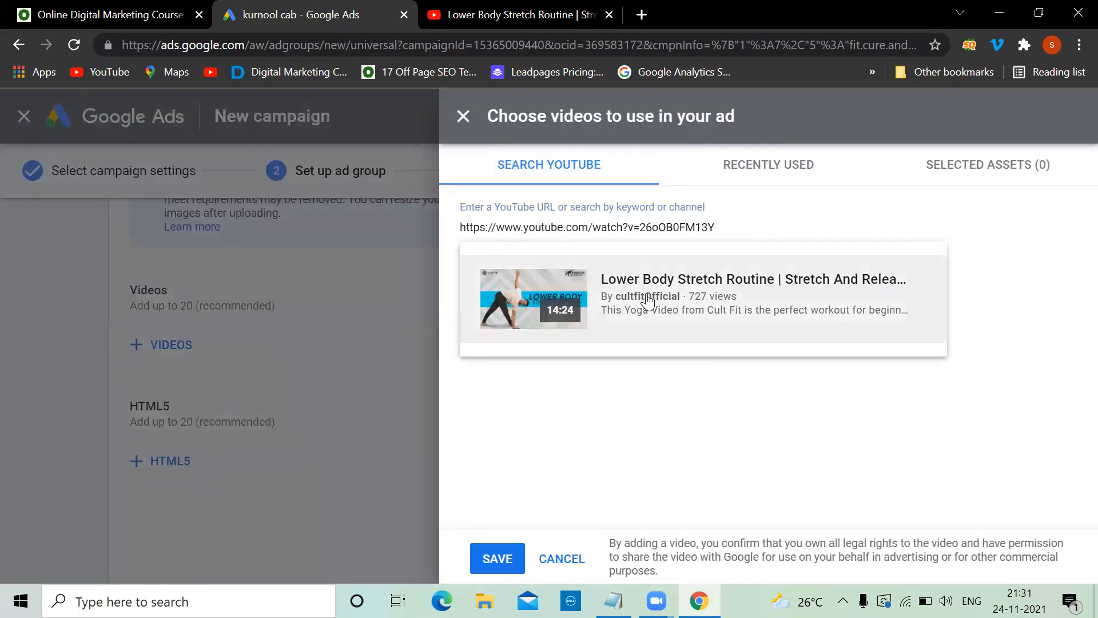
left_click(652, 297)
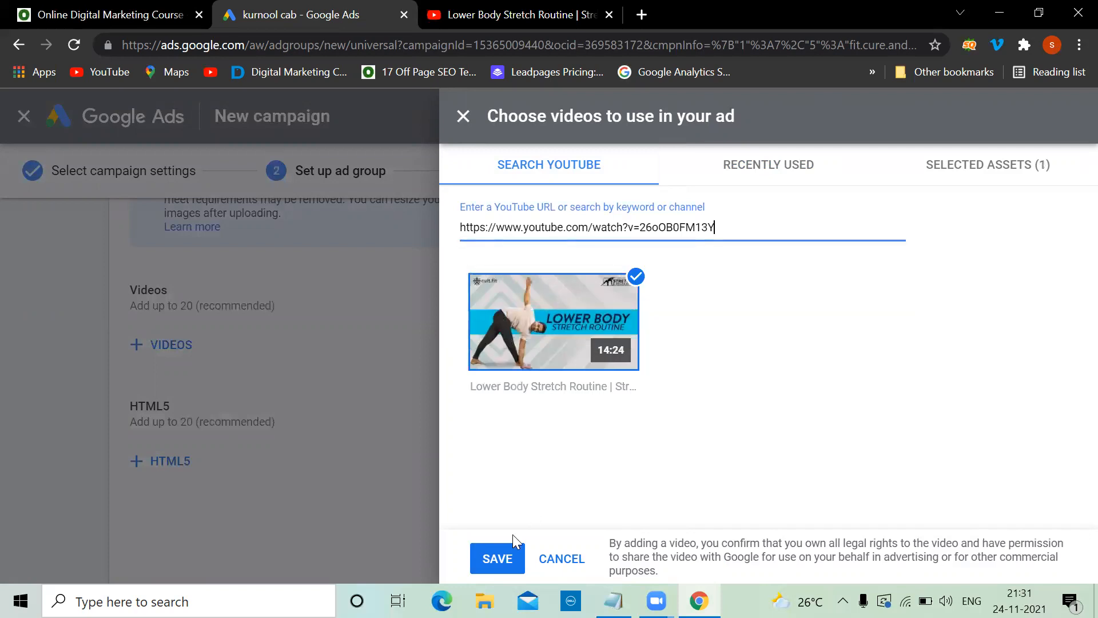
left_click(497, 558)
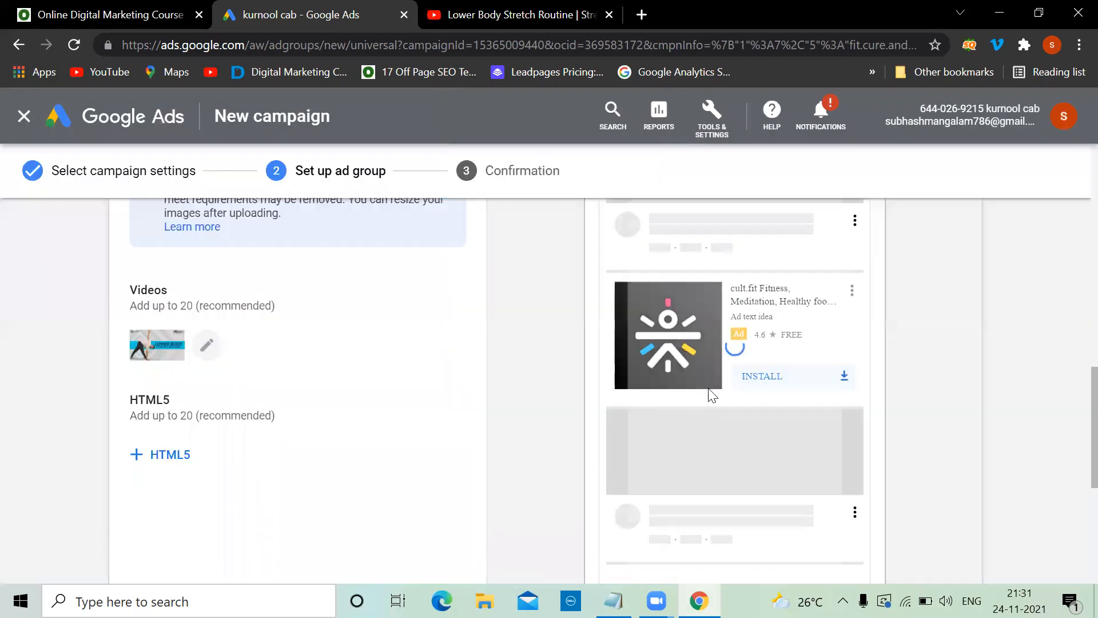
- Examine the ad's YouTube preview alongside the added video and the image and description sections
scroll(708, 393, "up", 3)
scroll(812, 387, "down", 2)
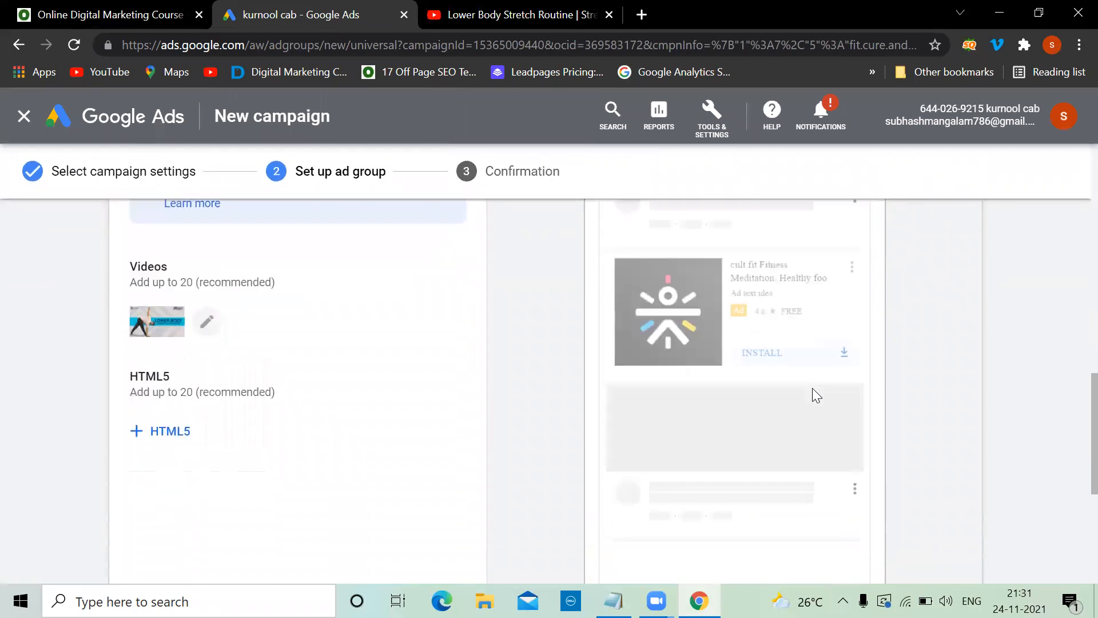
scroll(816, 395, "up", 4)
scroll(813, 388, "down", 3)
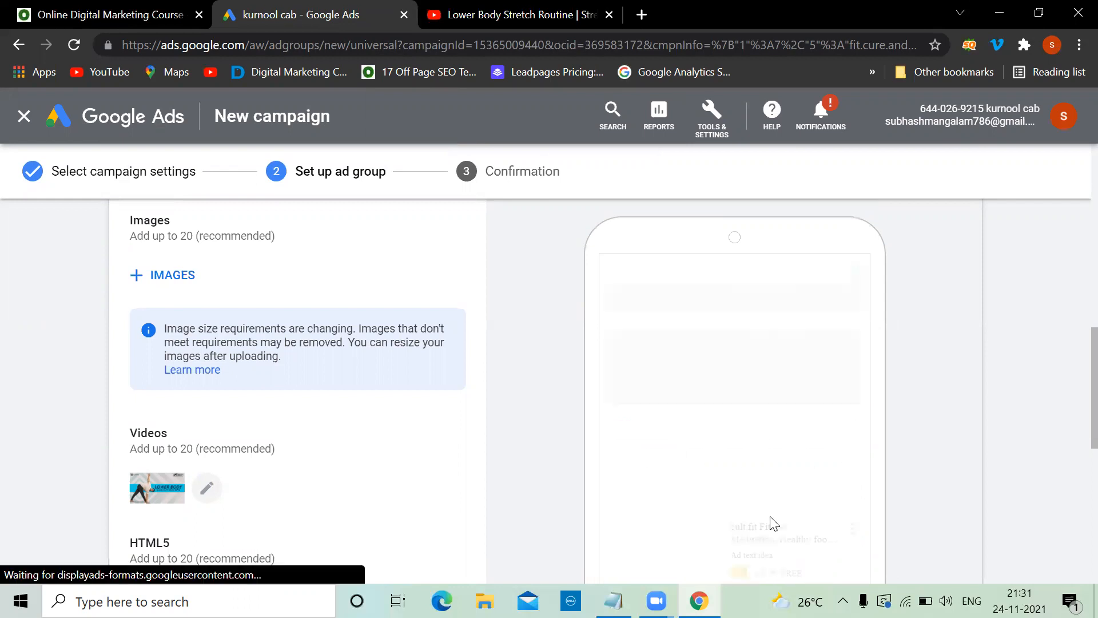
scroll(519, 355, "down", 1)
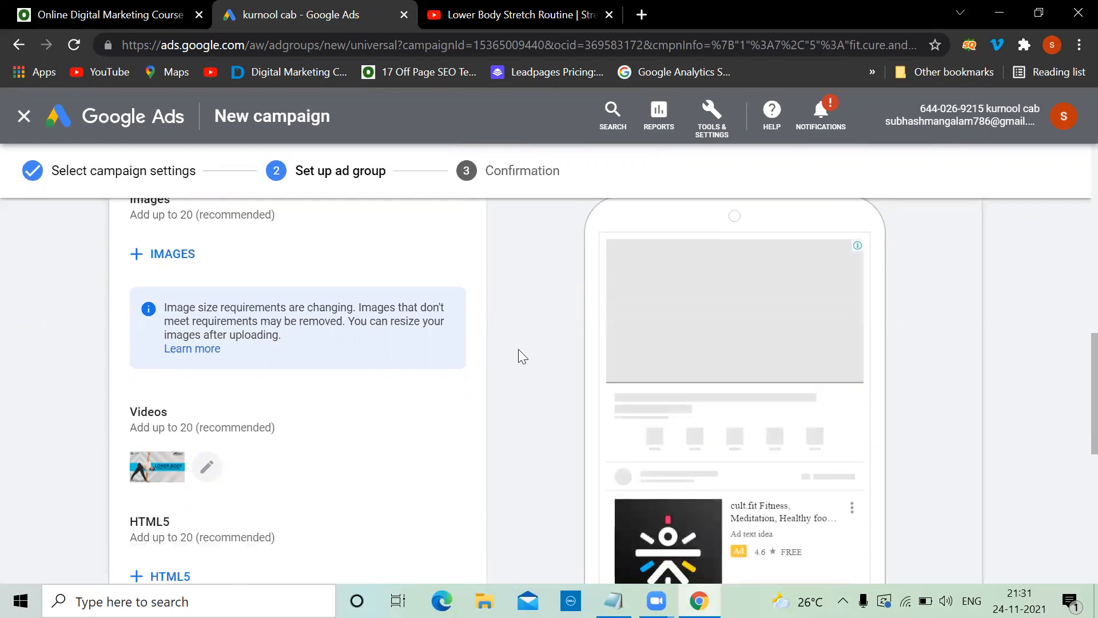
scroll(518, 354, "up", 3)
scroll(518, 355, "down", 1)
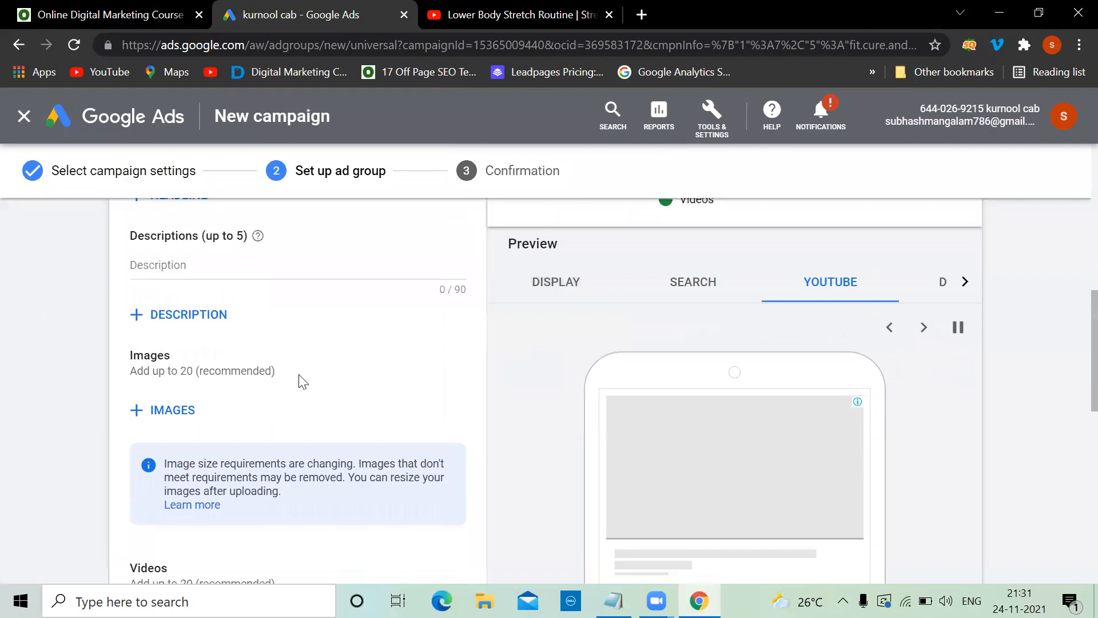
- Check the ad's image upload requirements without adding an image, and review the ad group name and asset fields
left_click(178, 417)
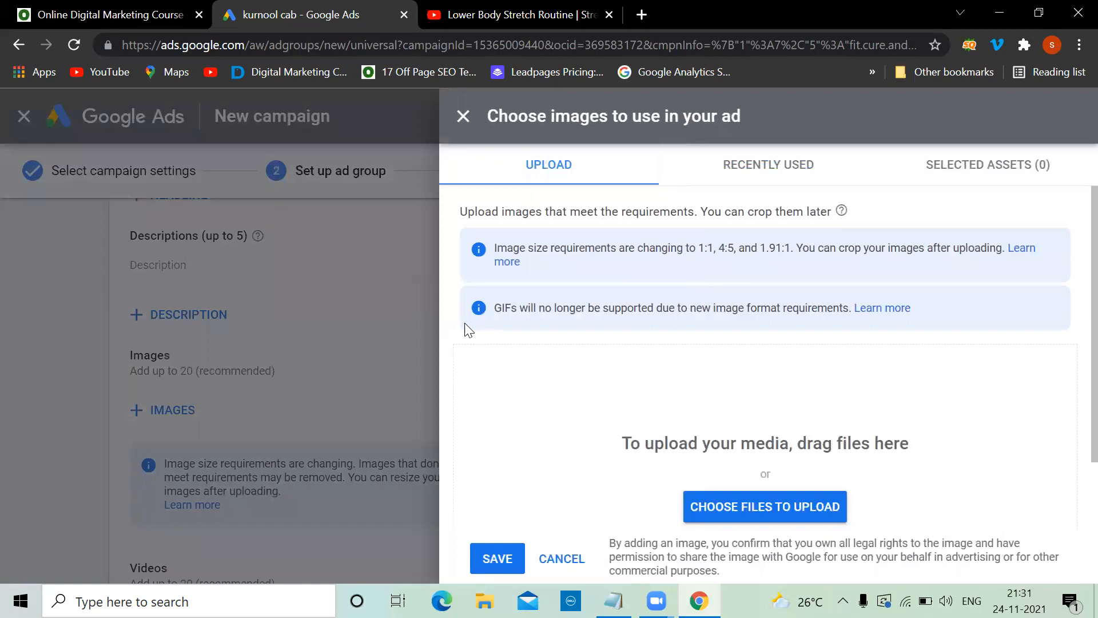
left_click(467, 115)
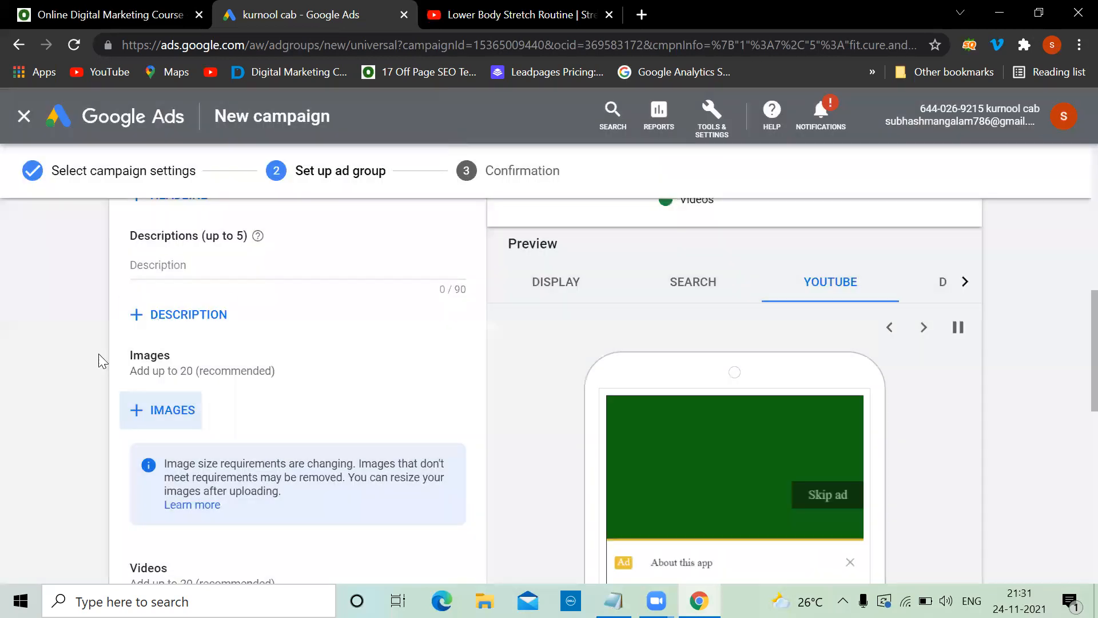
scroll(98, 353, "up", 3)
scroll(260, 305, "up", 5)
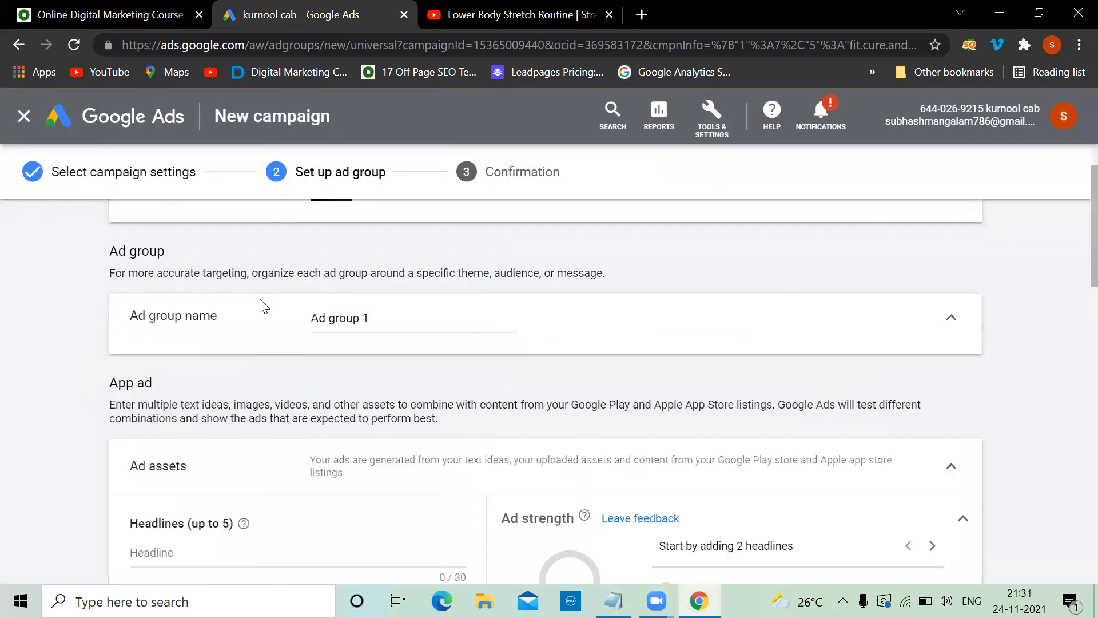
scroll(331, 448, "down", 4)
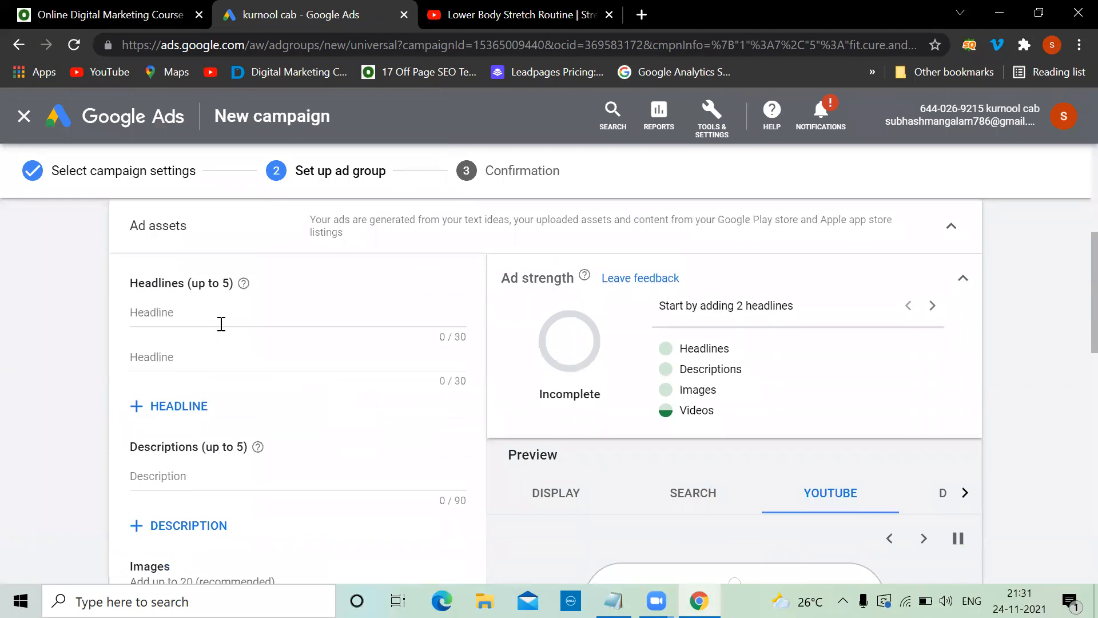
scroll(311, 410, "down", 10)
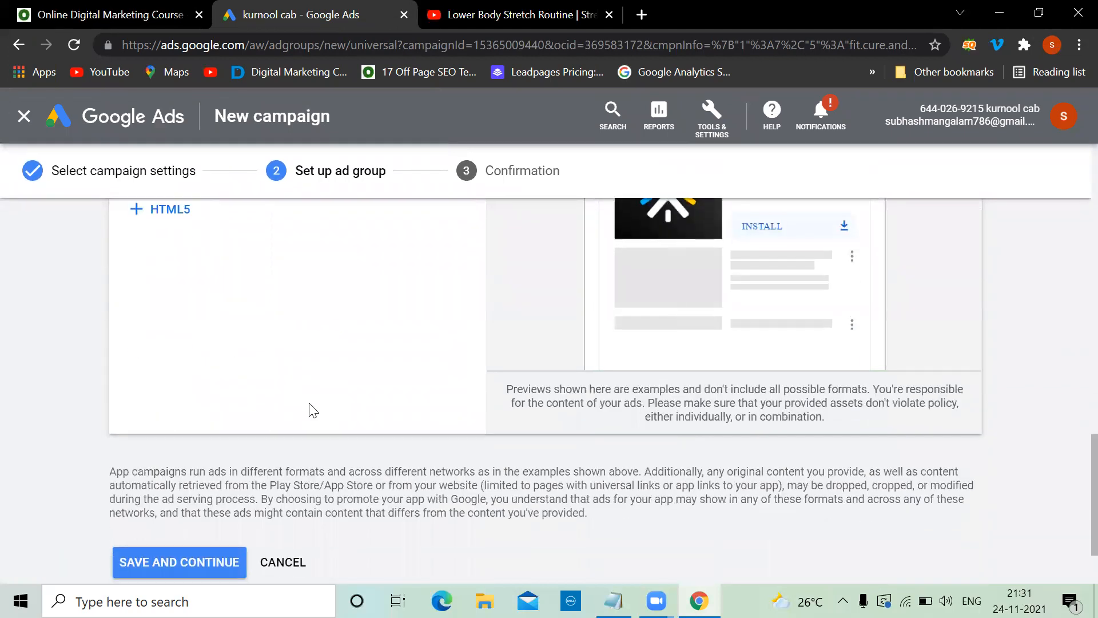
- Cancel the ad group setup, leave without saving it, and return to the account's campaign overview
left_click(290, 561)
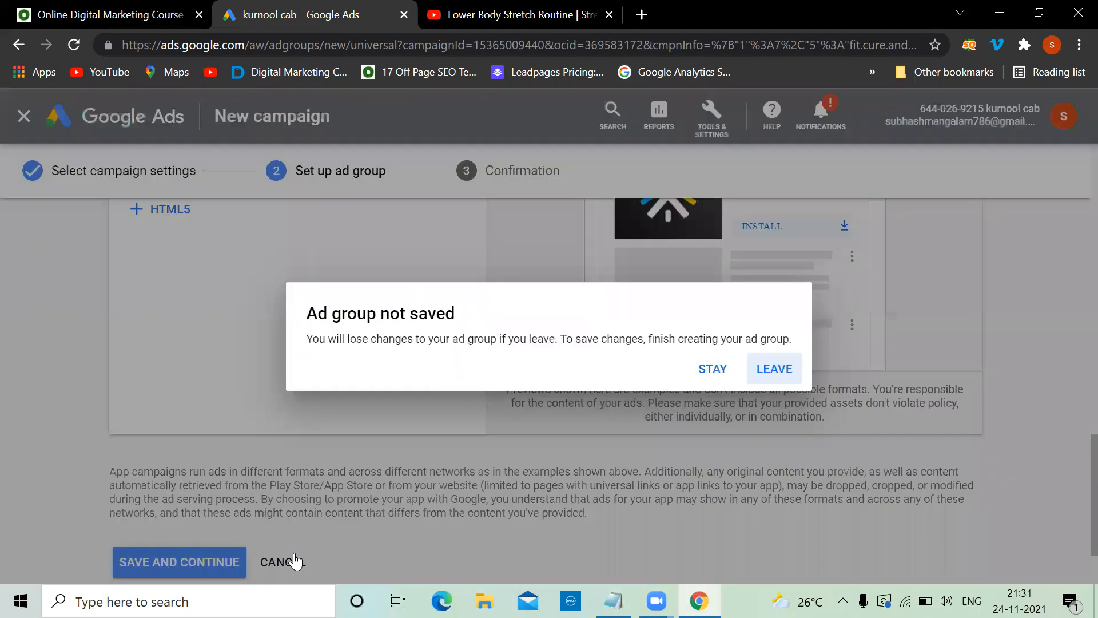
left_click(775, 369)
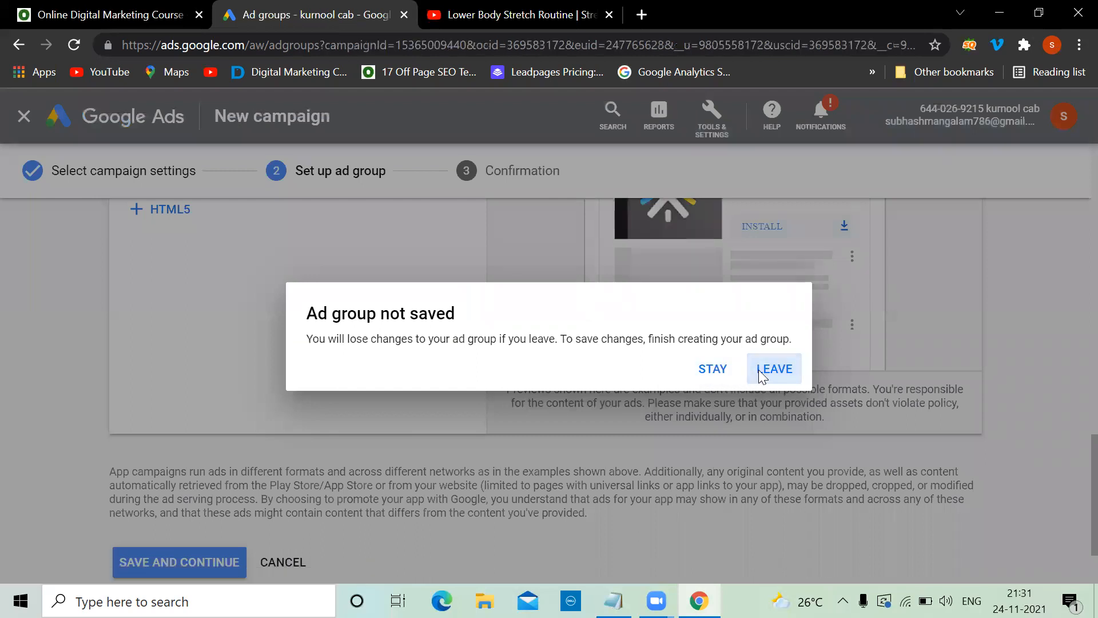
left_click(163, 123)
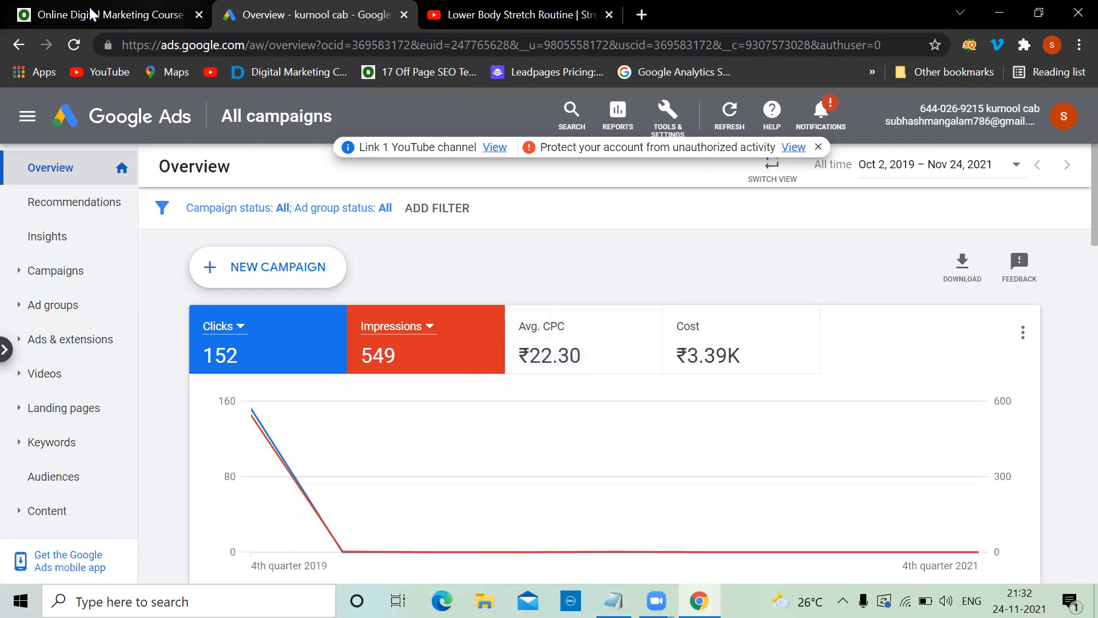
- Switch to the ODMT website, dismiss the Vimeo Record permission request and recorder, and look through the home page
left_click(120, 14)
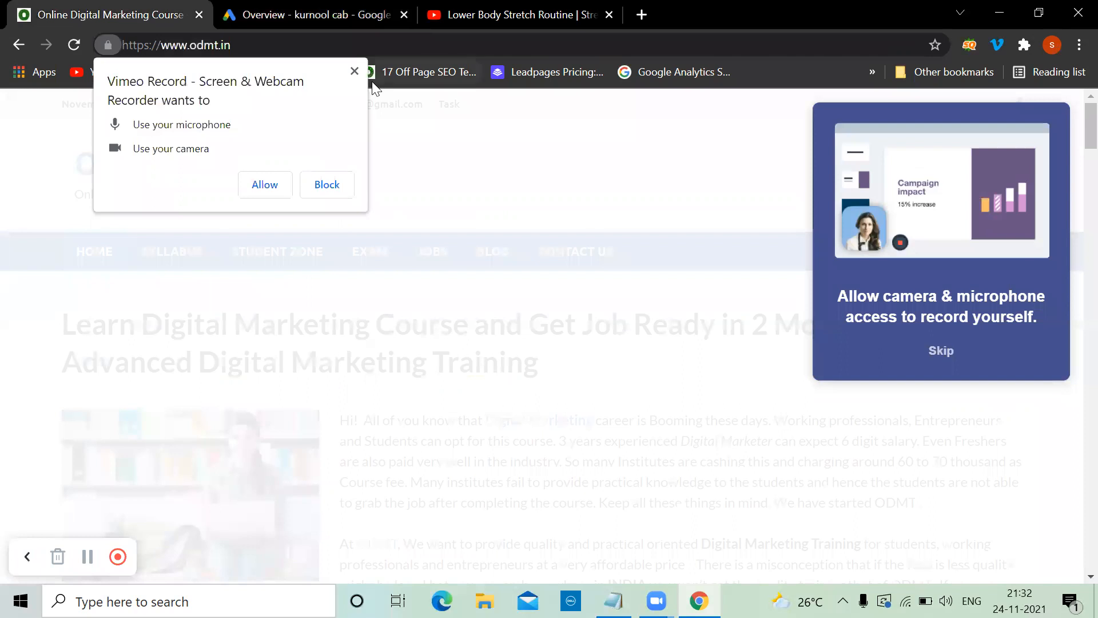
left_click(351, 70)
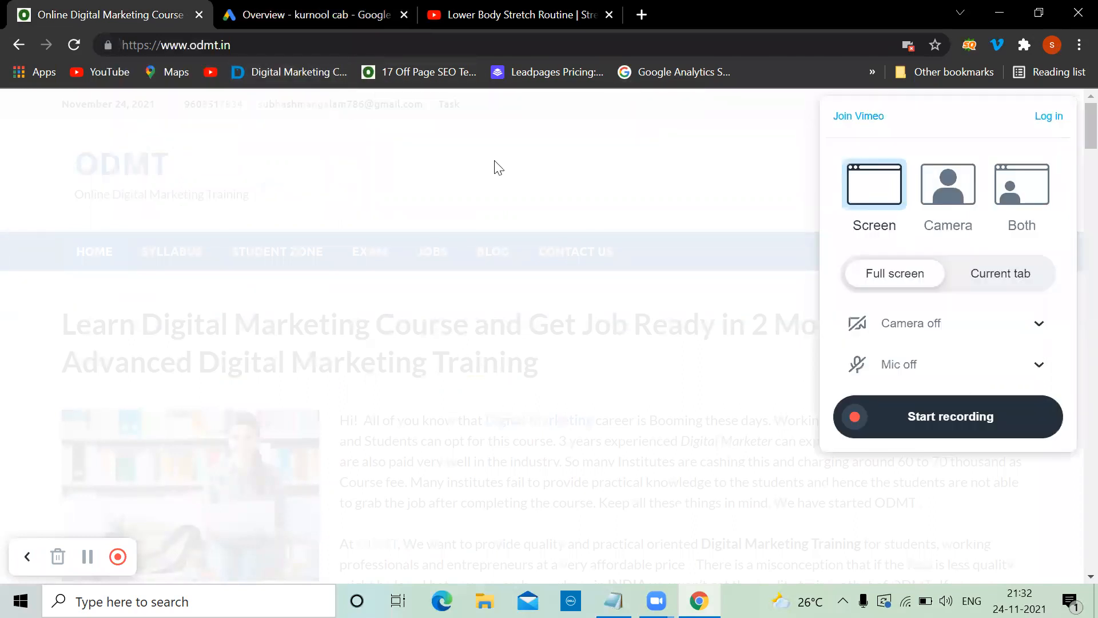
left_click(498, 167)
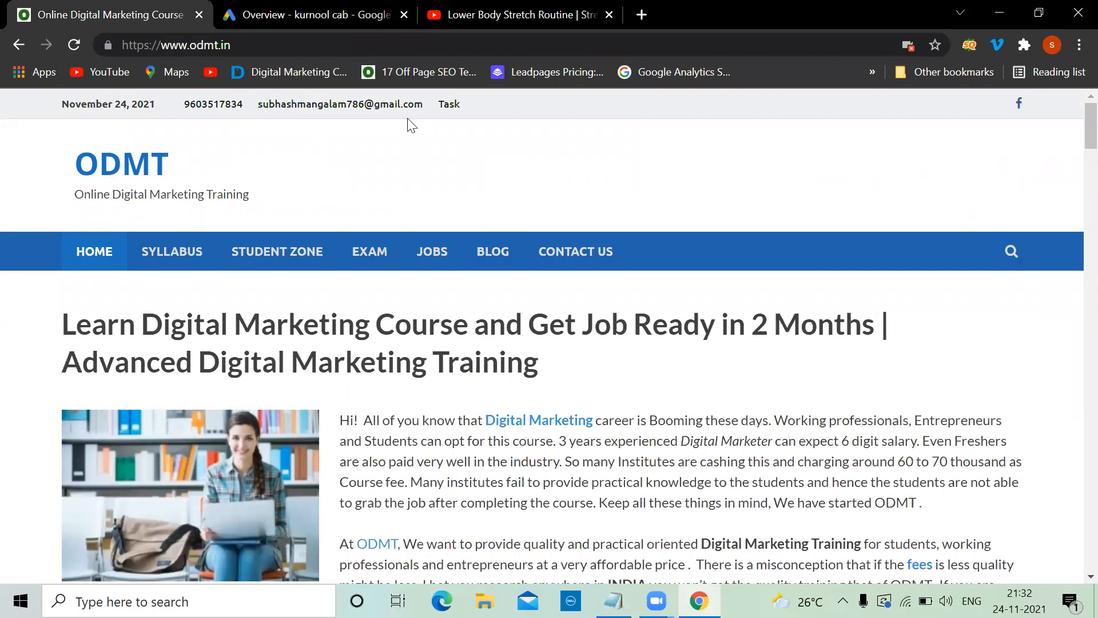
scroll(507, 222, "down", 15)
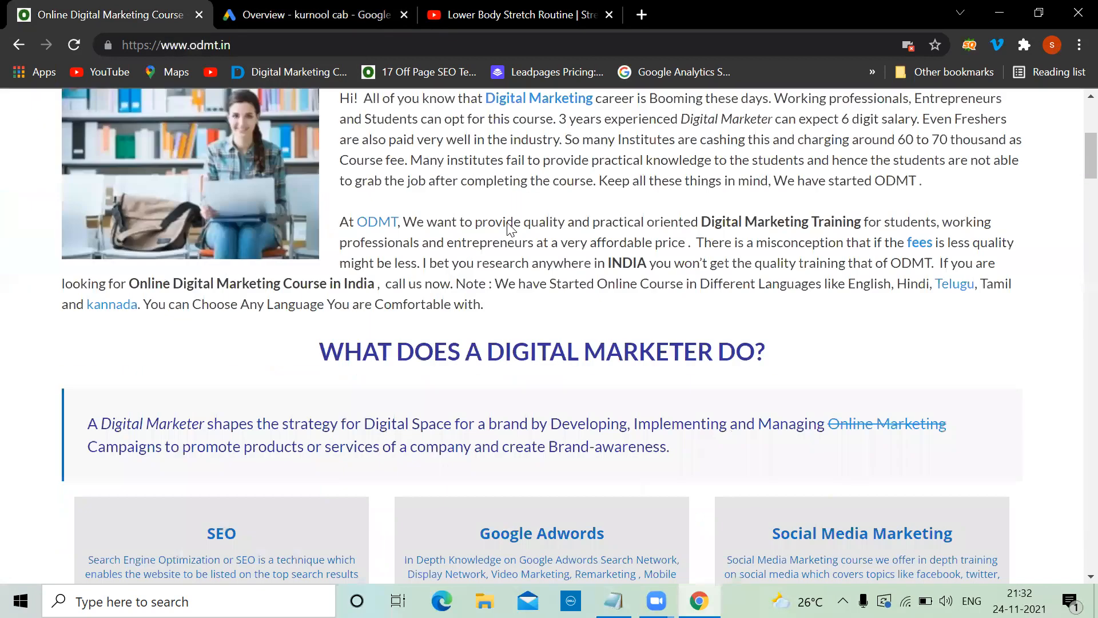
scroll(507, 226, "down", 2)
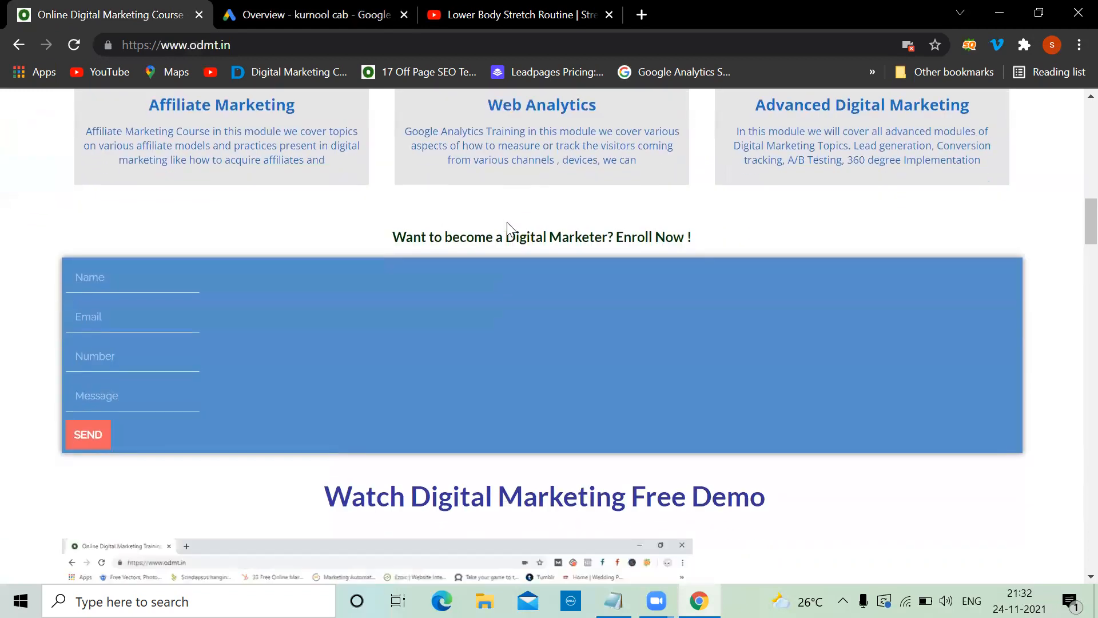